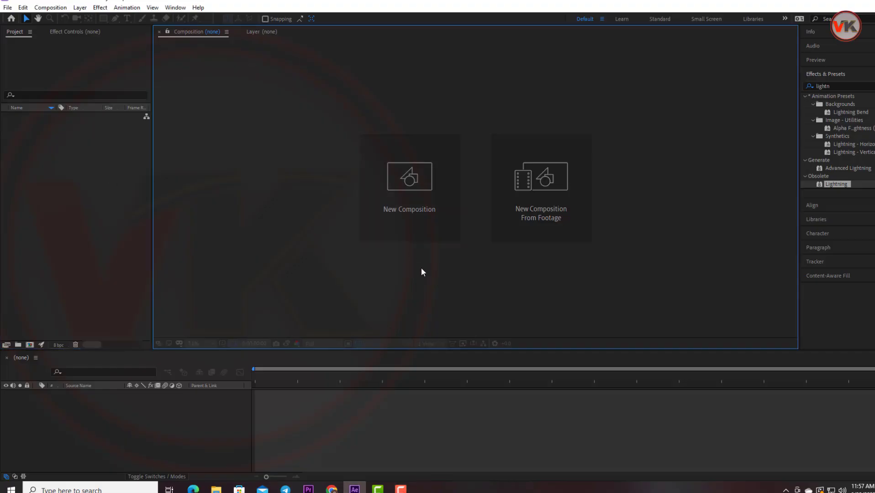
- Create a new composition named Lightning with the HDTV 1080 29.97 preset
left_click(450, 235)
type("Lightning")
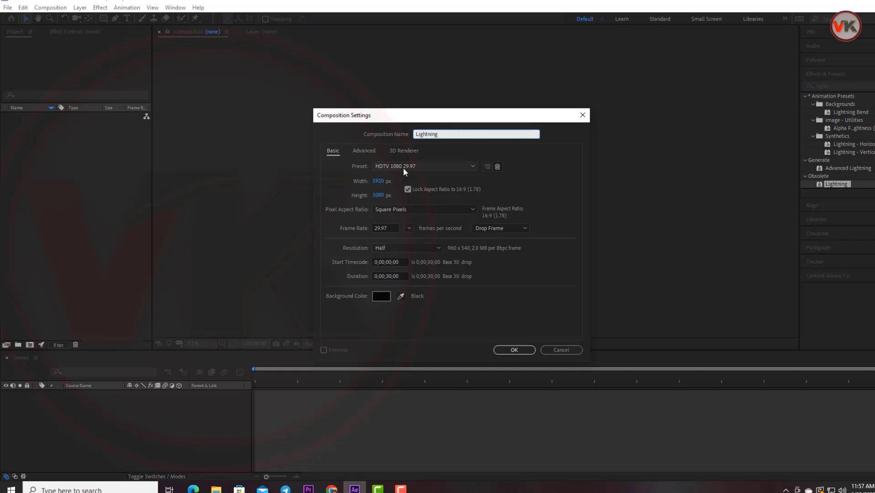
- Set the Lightning composition's duration to 0;00;05;00 and create it
double_click(391, 277)
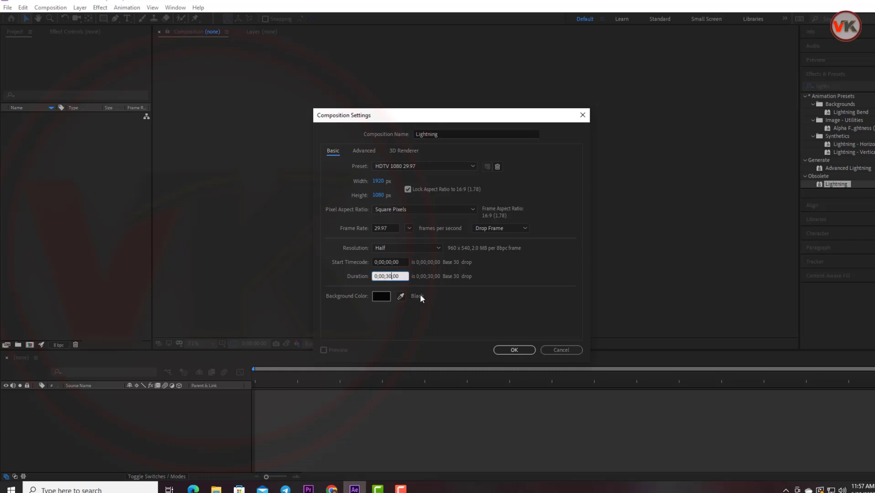
key("BackSpace")
left_click(513, 350)
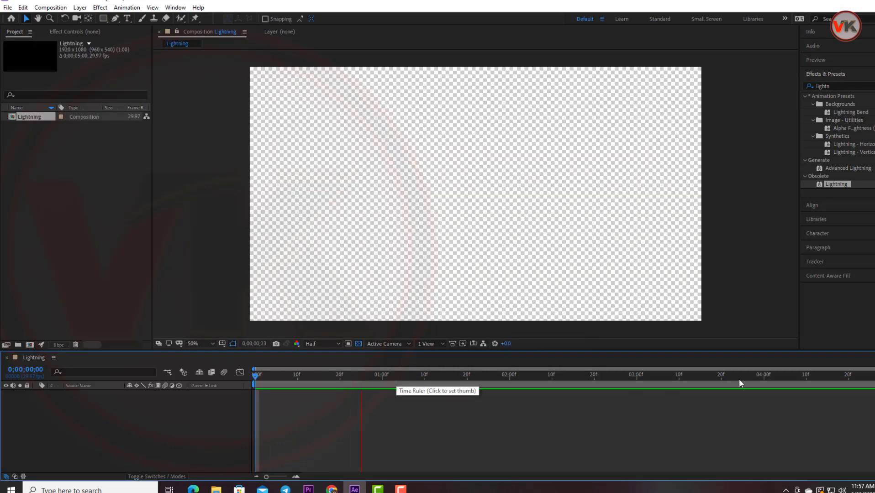
- Move the current time to 0;00;02;03 and bring up the Import File dialog
left_click(524, 375)
left_click(96, 257)
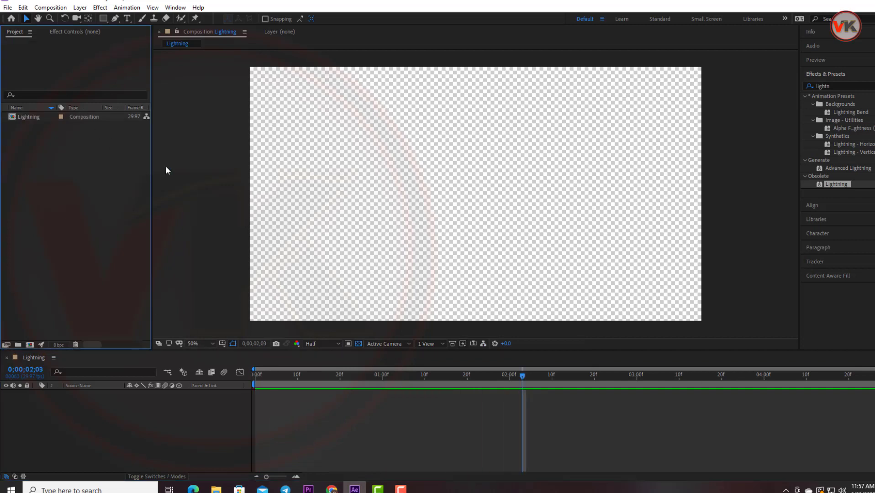
double_click(18, 185)
- Import japan-city-night-with-car-street.jpg and make a composition from it
scroll(201, 112, "down", 2)
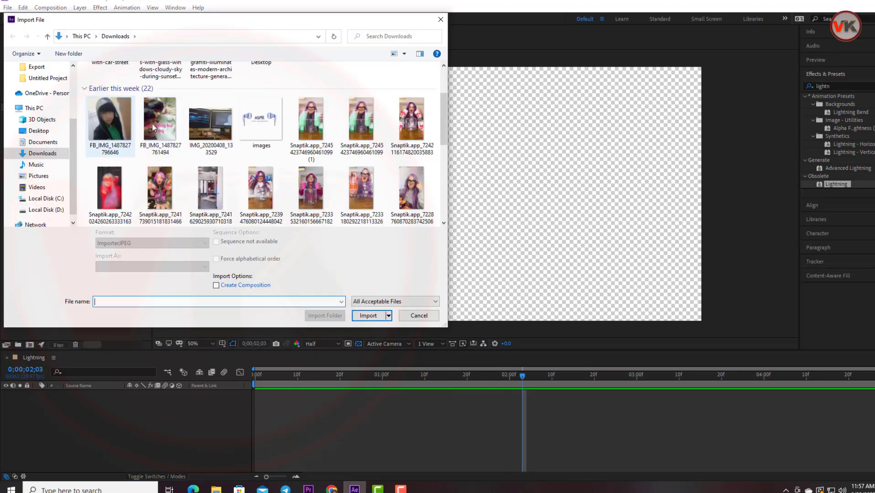
scroll(201, 112, "up", 2)
left_click(109, 109)
left_click(377, 315)
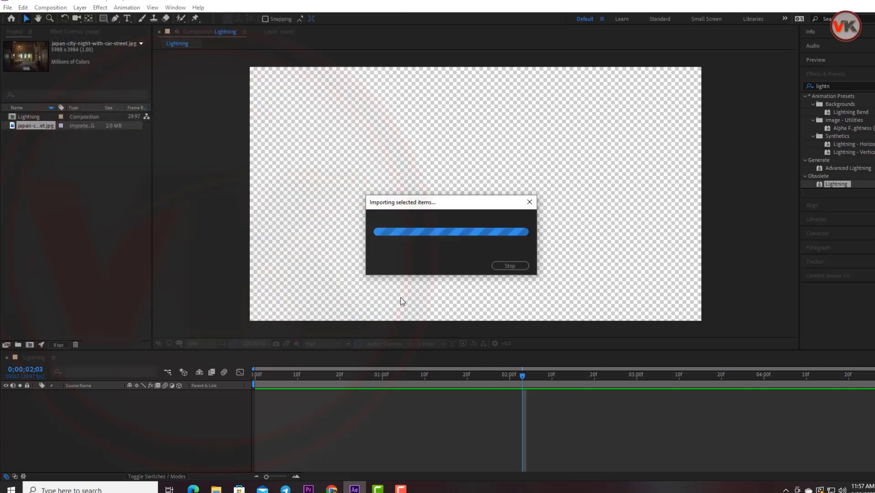
left_click_drag(37, 125, 40, 345)
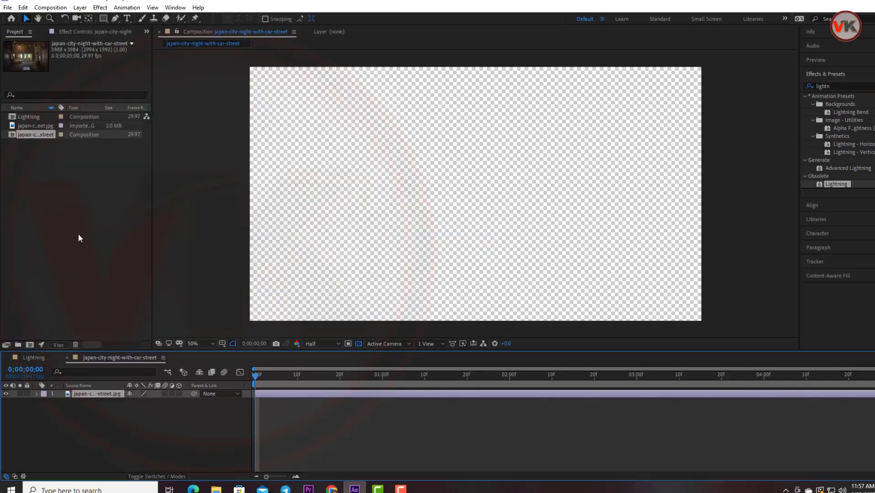
left_click(133, 434)
left_click(91, 398)
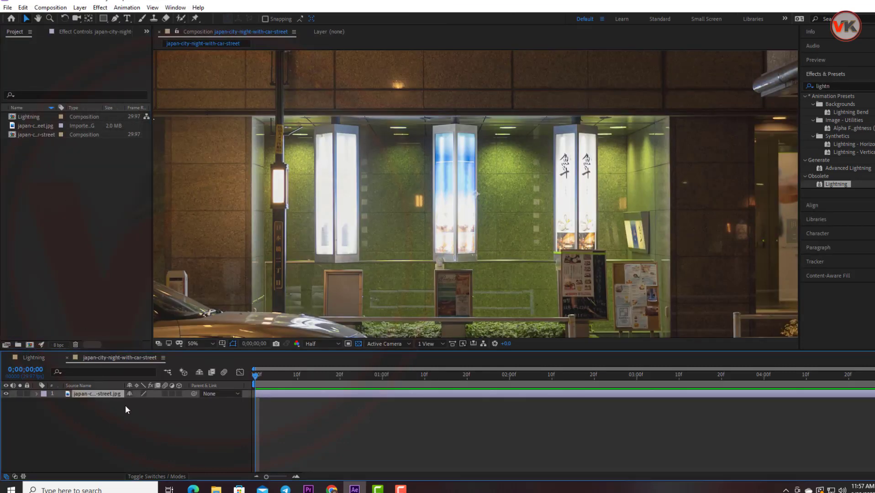
left_click(34, 356)
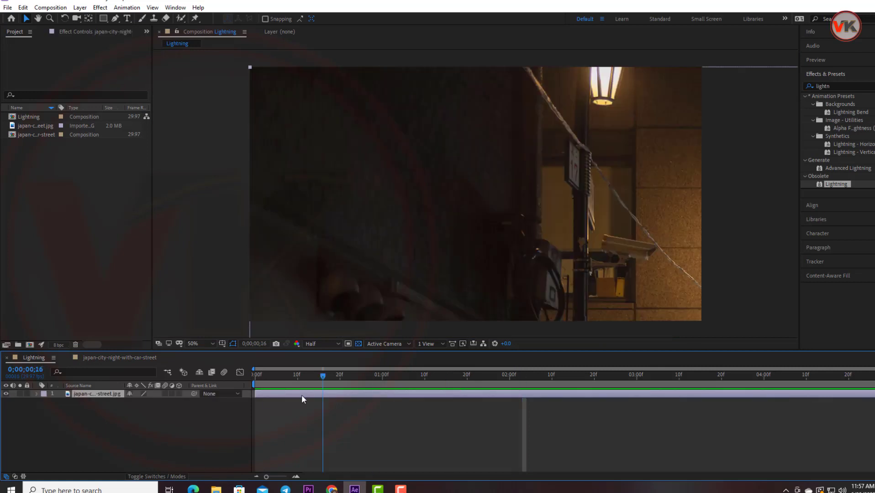
- Scale the street photo layer to 33% in Lightning and position it to fill the frame
left_click(133, 421)
left_click(94, 394)
key("Home")
key("s")
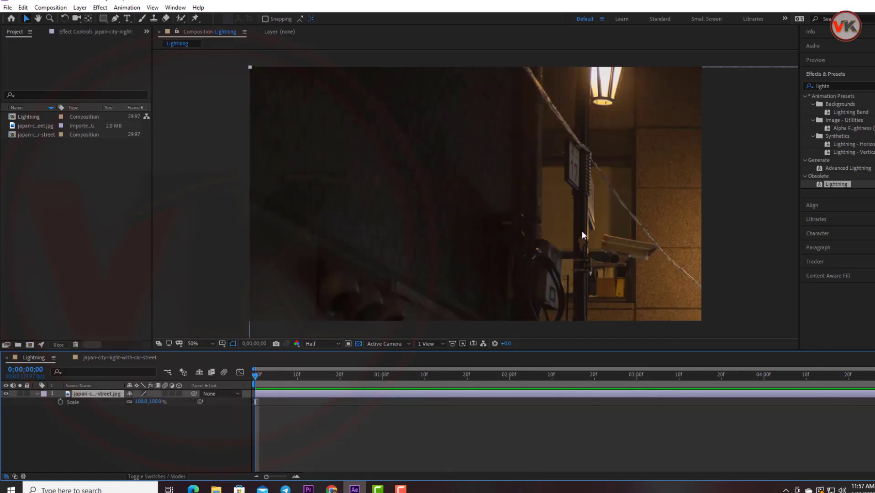
mouse_move(582, 236)
left_mouse_down()
mouse_move(486, 170)
mouse_move(363, 198)
left_mouse_up()
mouse_move(141, 402)
left_mouse_down()
mouse_move(126, 405)
mouse_move(157, 402)
mouse_move(145, 402)
left_mouse_up()
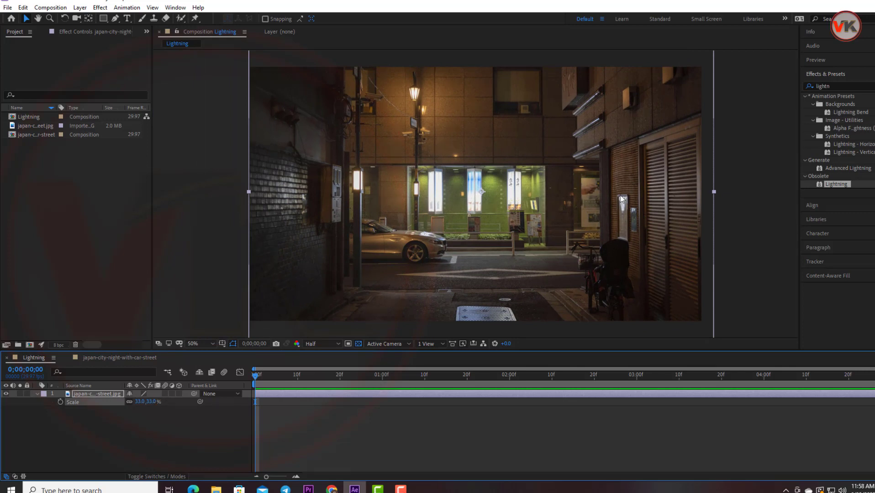
left_click_drag(623, 200, 621, 175)
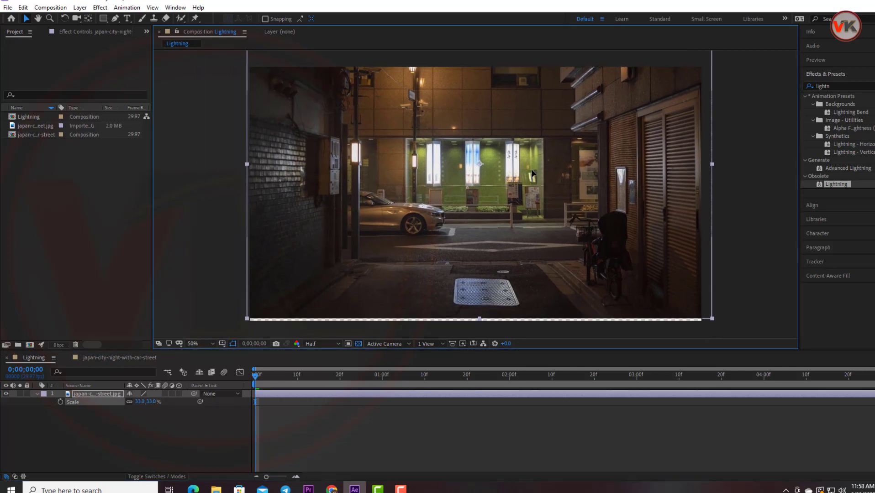
left_click(767, 228)
- Collapse the Scale property and choose Save As with the Desktop as location
left_click(870, 86)
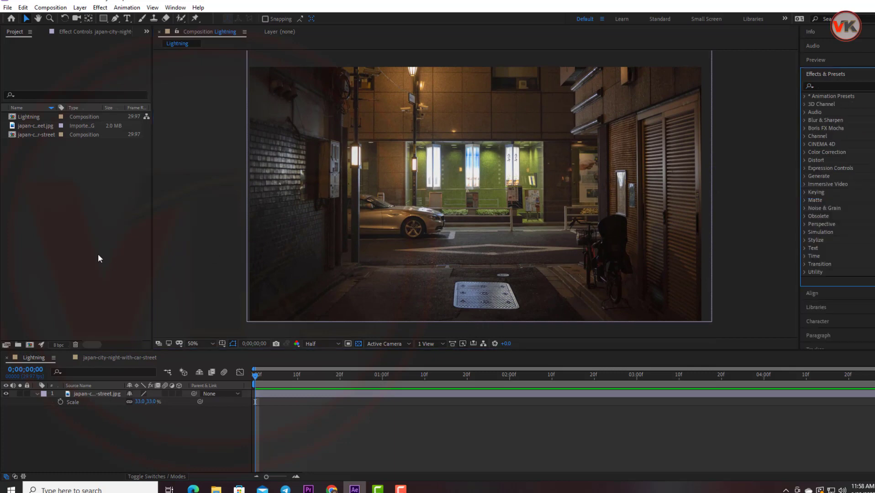
left_click(37, 394)
left_click(7, 8)
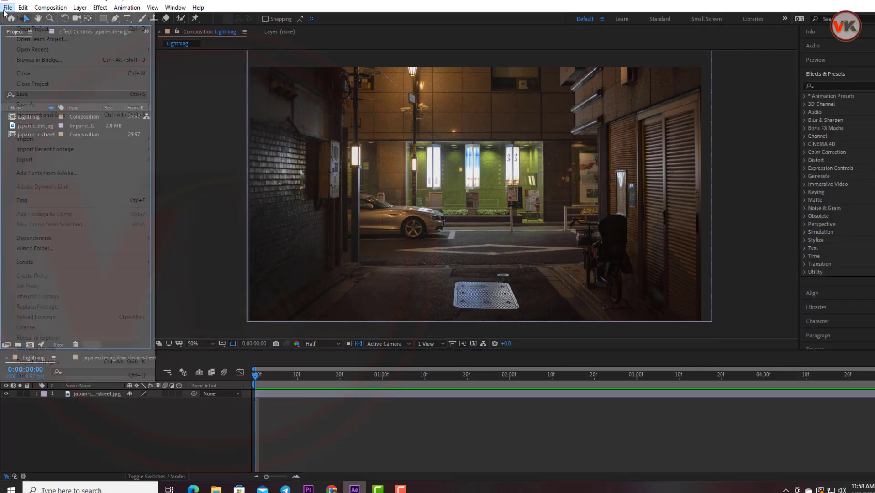
left_click(27, 94)
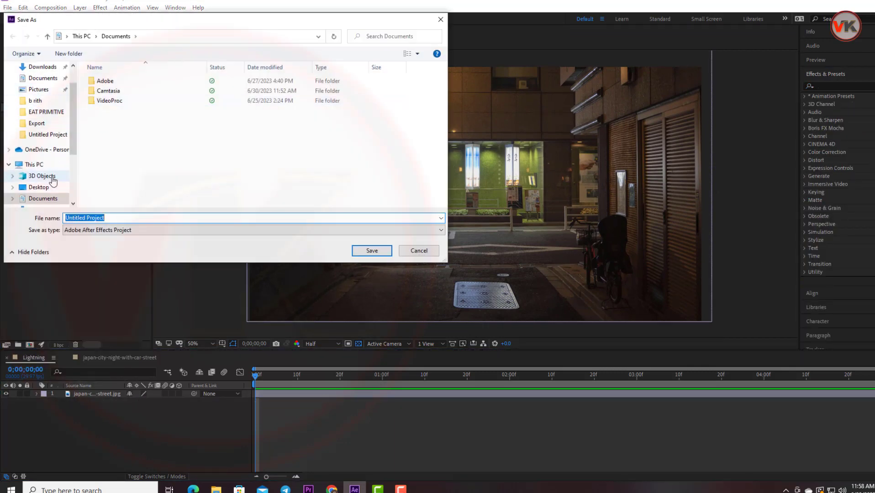
scroll(54, 182, "down", 2)
left_click(37, 142)
- Create a new Desktop folder named Lightning Tuto
right_click(313, 171)
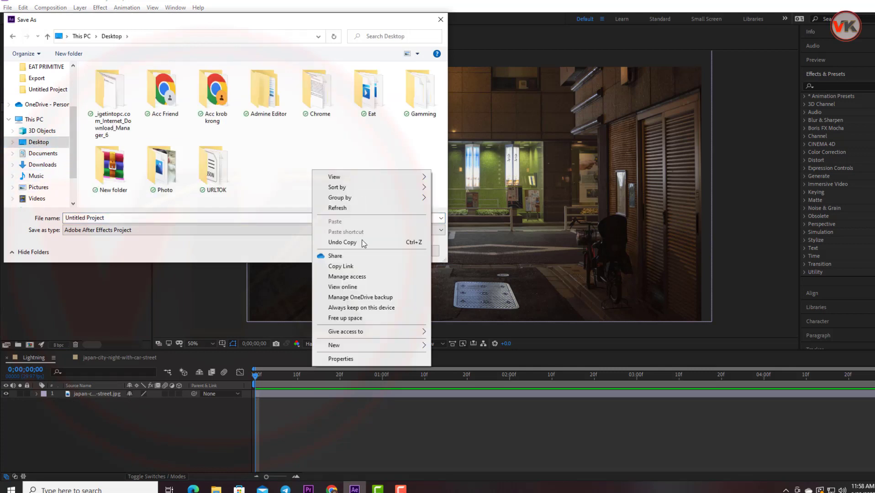
mouse_move(371, 346)
left_click(452, 346)
type("Li")
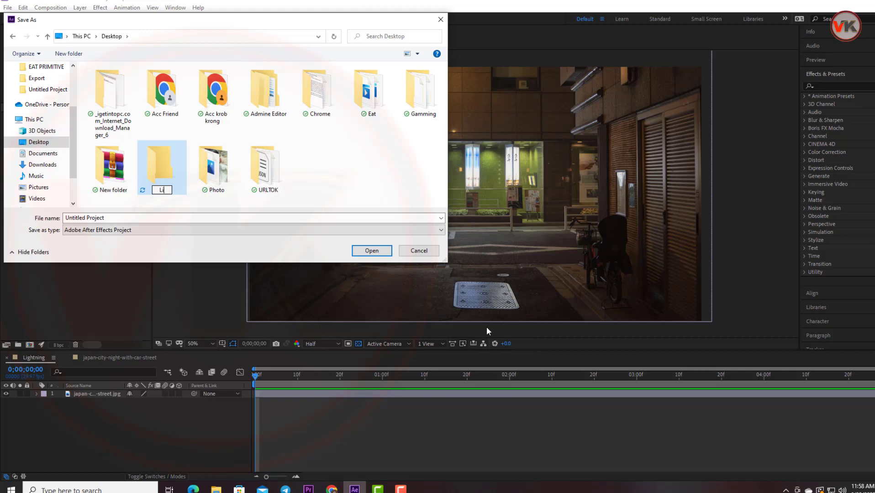
type("ght")
type("ning")
key("Return")
type("T")
type("uto")
key("Return")
- Save the project inside the Lightning Tuto folder
left_click(372, 251)
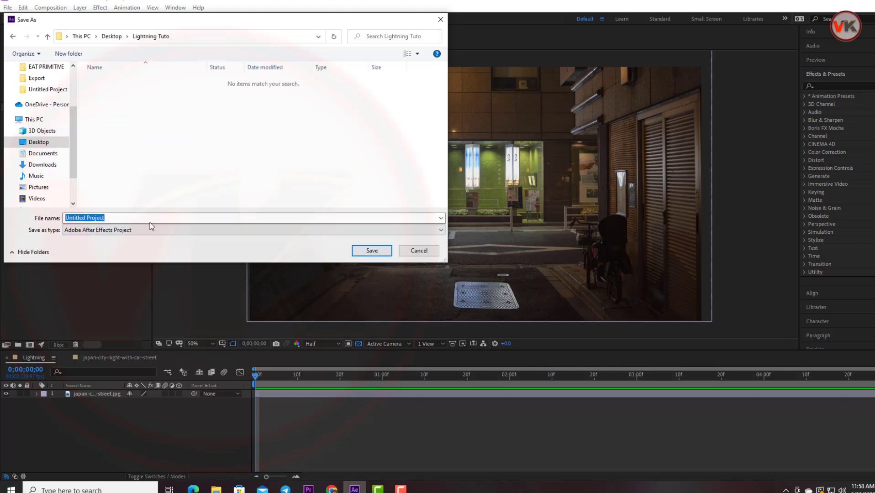
key("BackSpace")
type("Lightning")
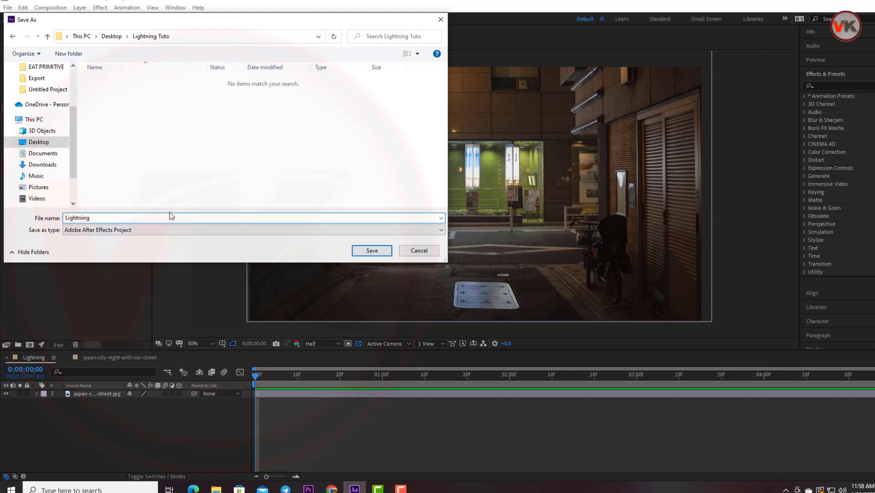
left_click(373, 251)
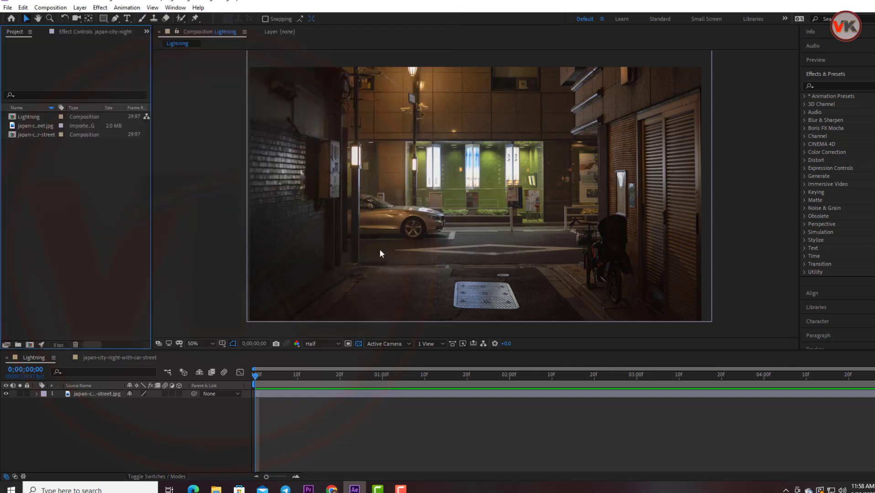
- Add a new solid layer named Lightning to the composition
left_click(80, 8)
key("Escape")
left_click(80, 7)
mouse_move(91, 19)
left_click(279, 29)
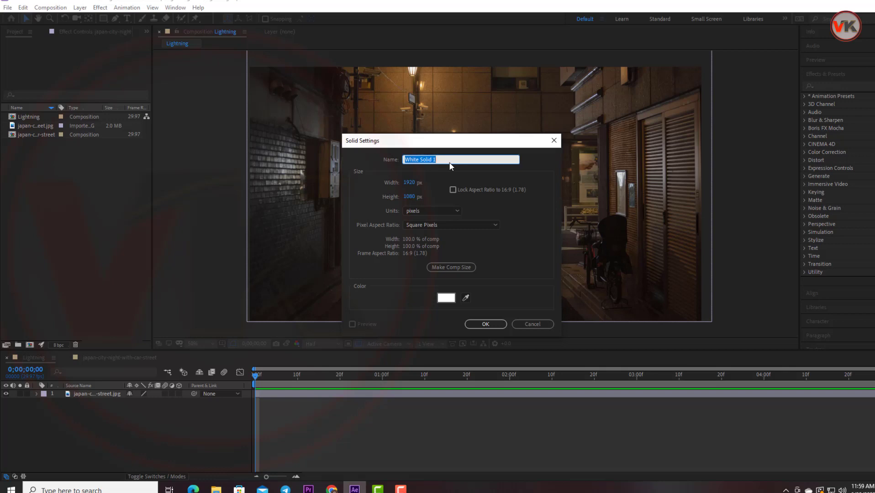
type("Lightning")
left_click(486, 324)
- Search the Effects & Presets panel for 'light'
left_click(840, 86)
type("lig")
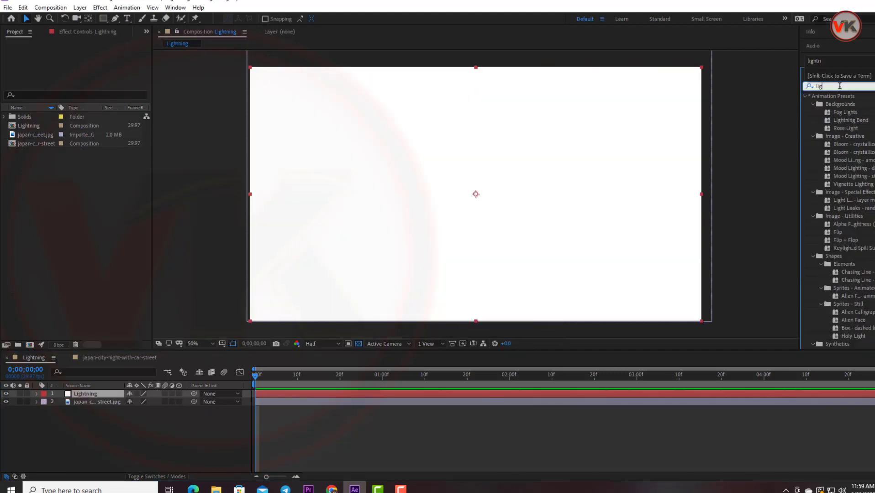
type("ht")
left_click(842, 246)
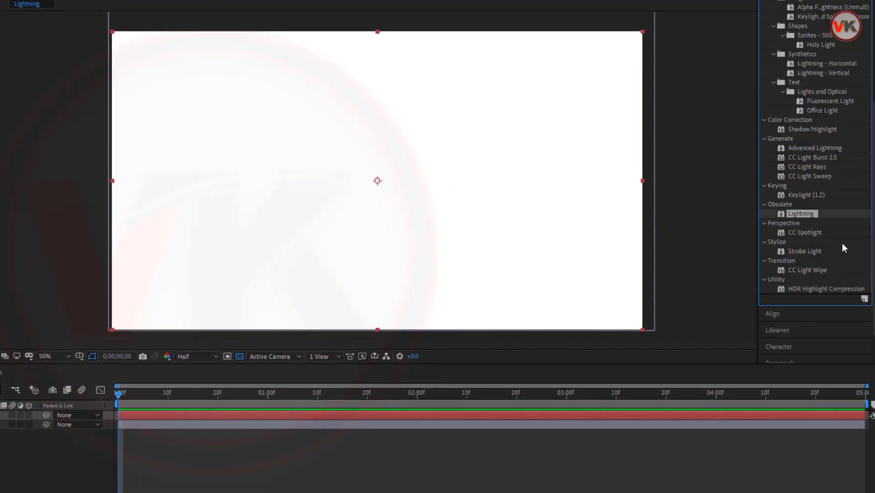
- Apply Advanced Lightning to the Lightning solid and adjust the bolt's origin
type("n")
left_click_drag(828, 164, 420, 217)
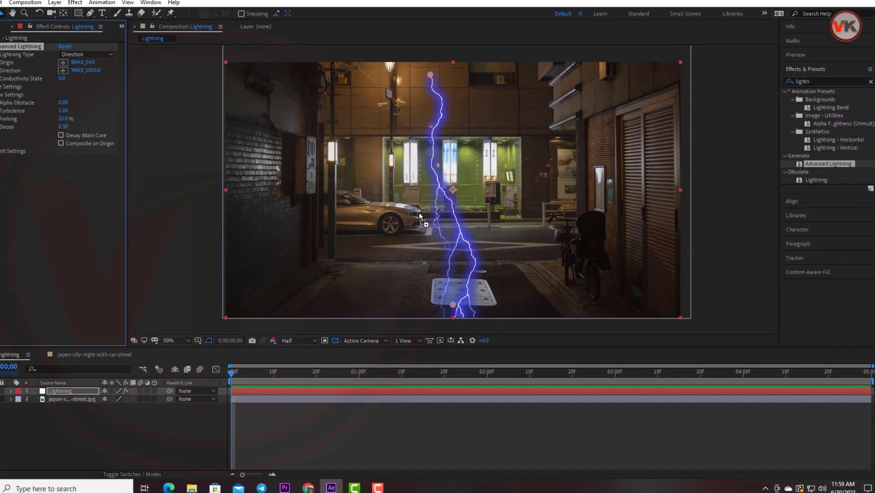
mouse_move(445, 78)
left_mouse_down()
mouse_move(435, 103)
mouse_move(447, 103)
left_mouse_up()
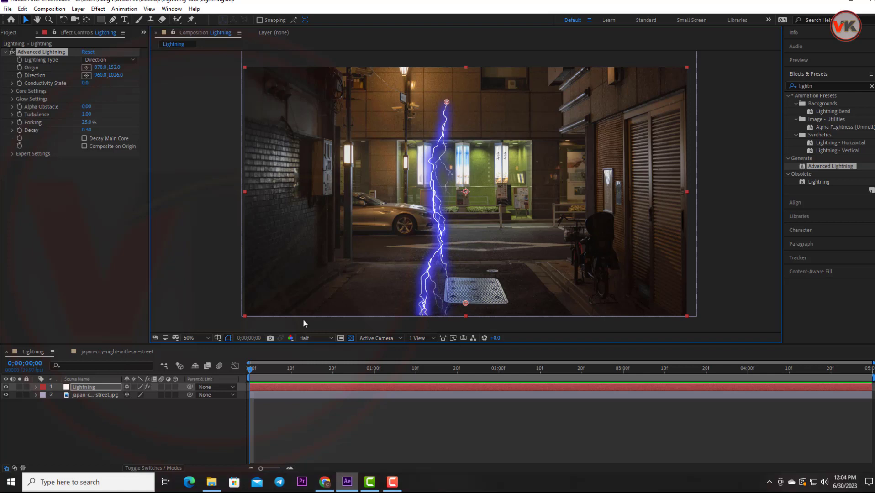
- Set the lightning's Glow Opacity to 0%
left_click(13, 98)
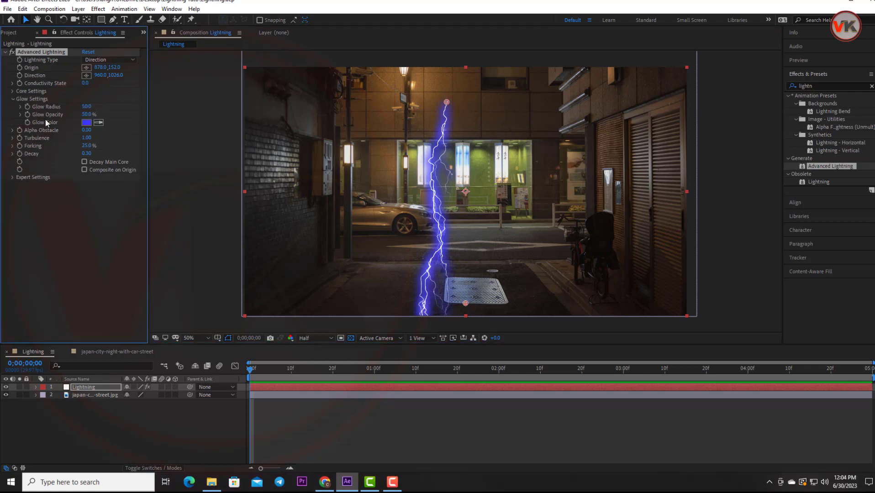
left_click(87, 114)
type("0")
key("Return")
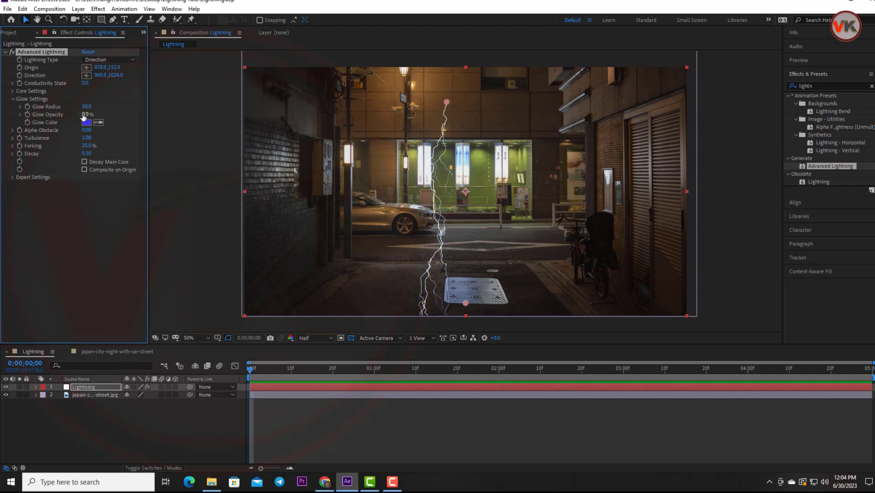
left_click(88, 115)
key("Return")
- Enlarge and pan the viewer, then move the bolt's origin up the building
left_click_drag(524, 346, 524, 383)
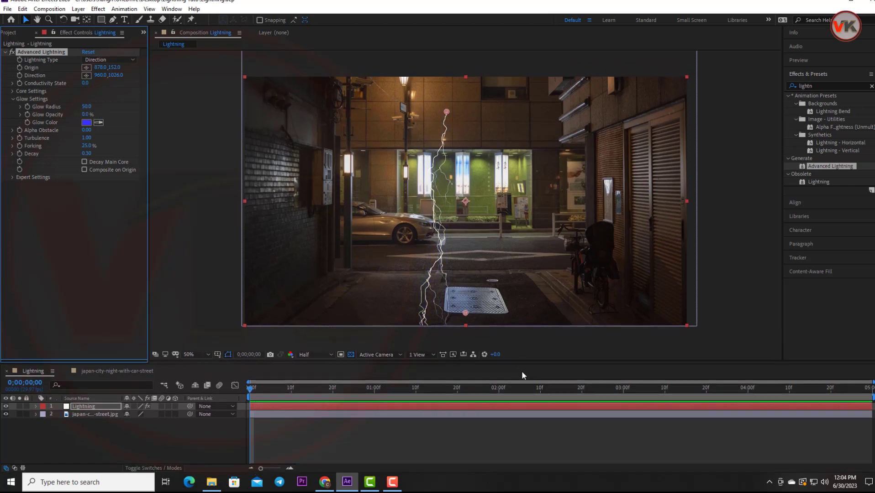
key("h")
left_click_drag(494, 184, 484, 202)
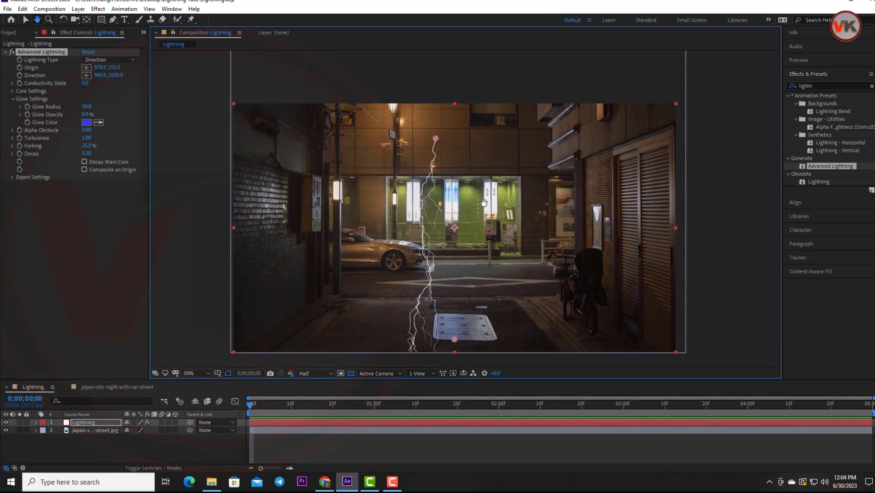
key("v")
mouse_move(436, 139)
left_mouse_down()
mouse_move(455, 161)
mouse_move(444, 152)
left_mouse_up()
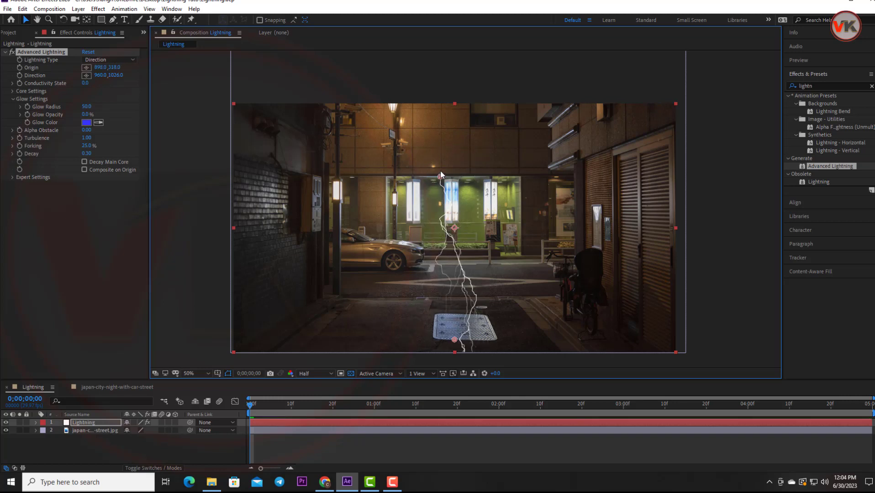
left_click_drag(455, 341, 454, 327)
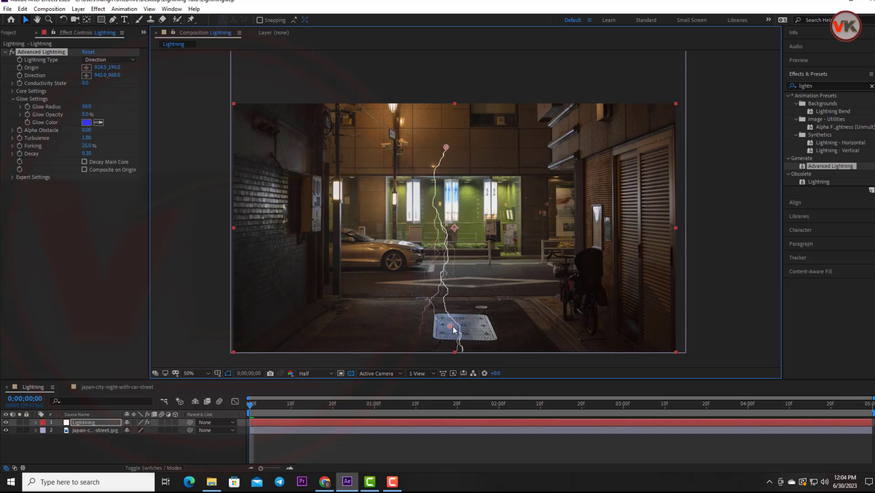
- Set the lightning's Core Radius to 3.0
left_click(13, 98)
left_click(13, 91)
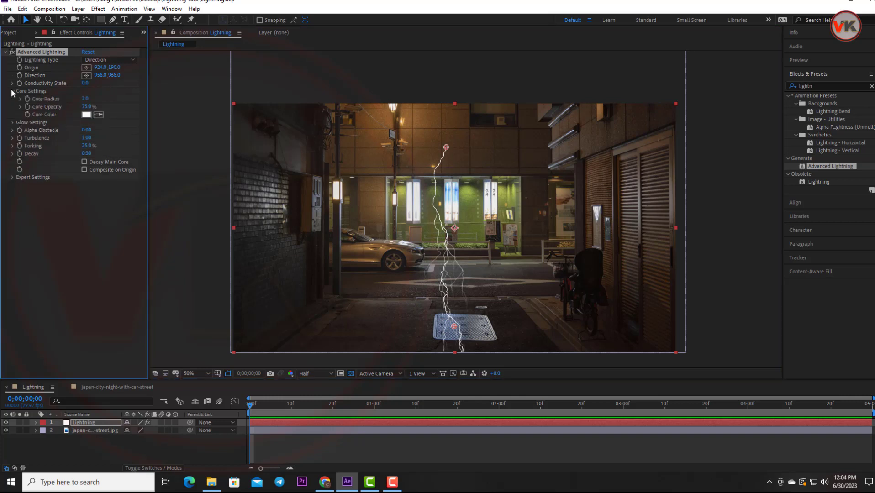
mouse_move(85, 99)
left_mouse_down()
mouse_move(170, 99)
mouse_move(91, 99)
left_mouse_up()
left_click(90, 99)
type("3")
key("Return")
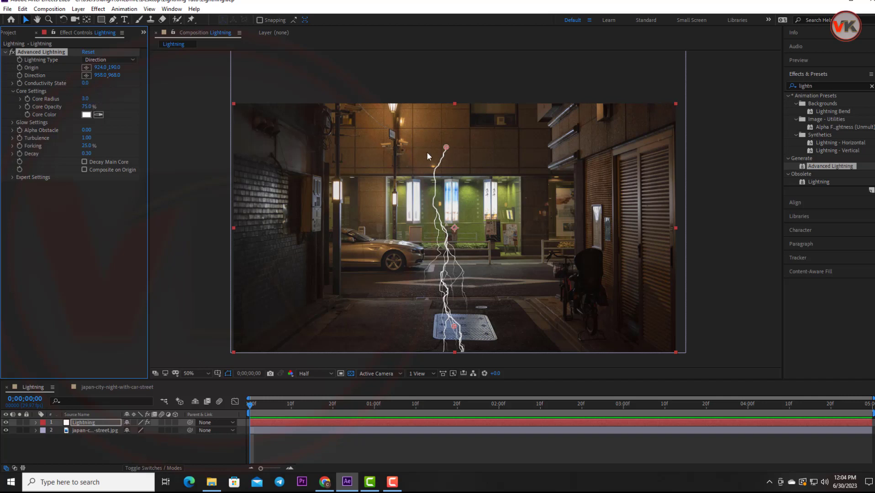
left_click(13, 92)
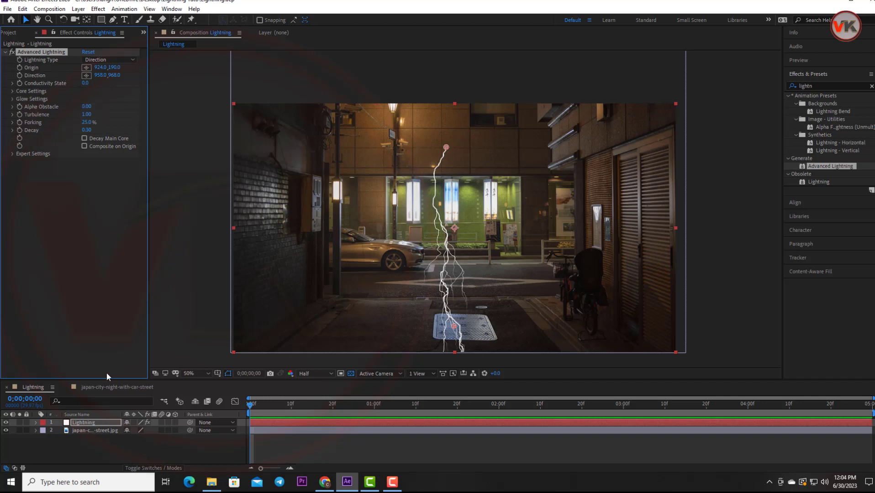
- Draw a rectangular Mask 1 across the bottom of the Lightning layer
left_click(103, 424)
left_click(105, 19)
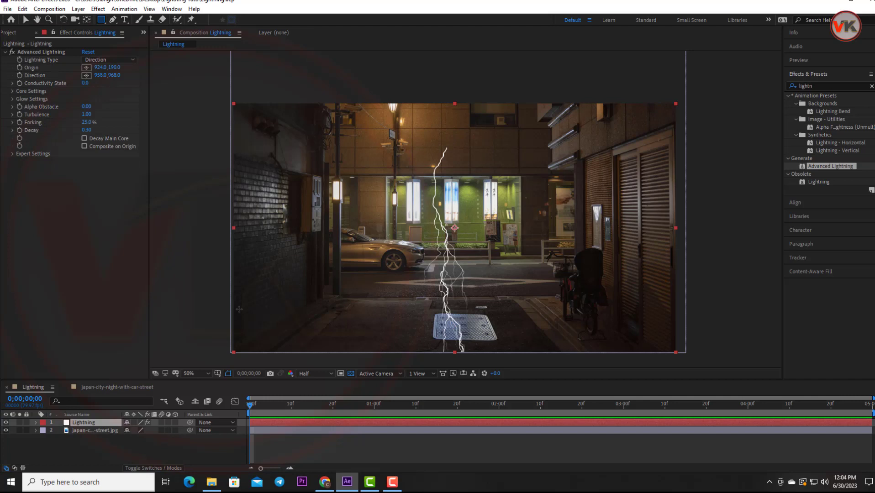
left_click_drag(209, 314, 727, 364)
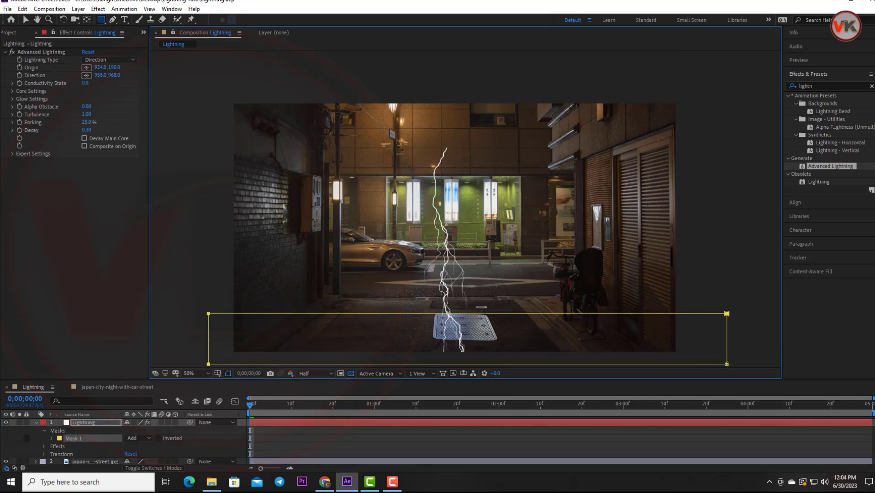
left_click(27, 20)
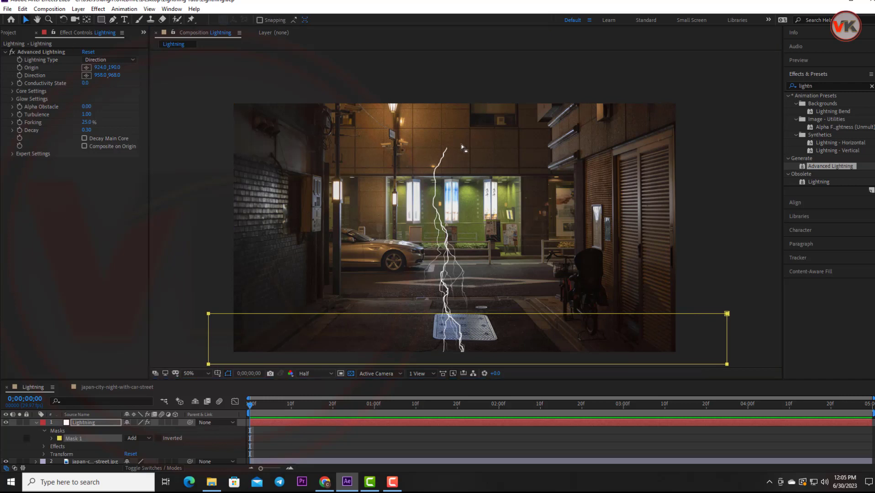
- Raise the lightning's origin slightly to 932,112
left_click(86, 424)
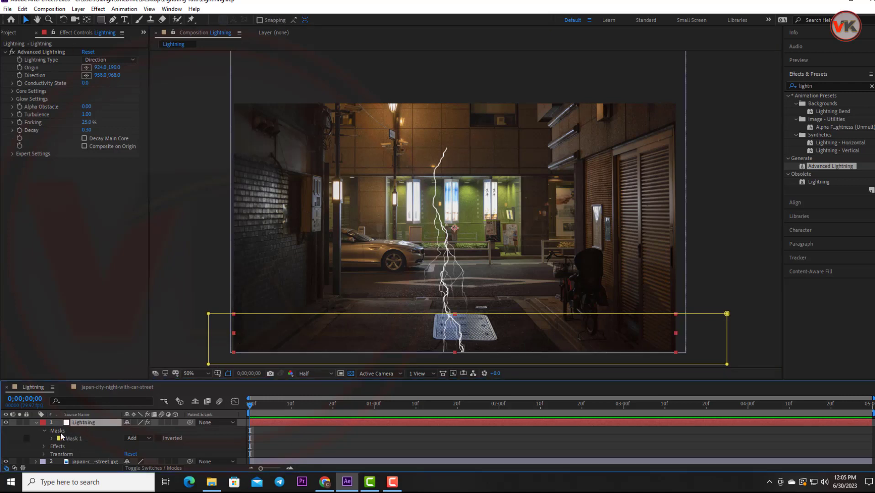
left_click(12, 91)
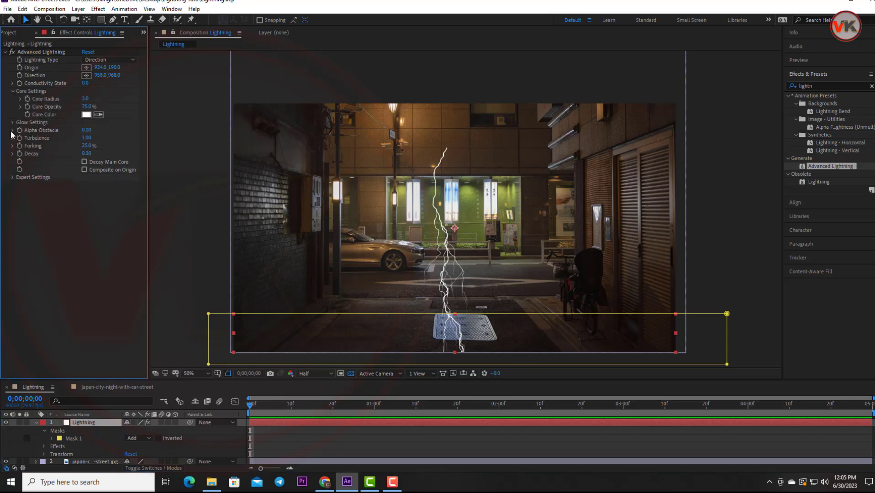
left_click(44, 53)
left_click_drag(446, 148, 448, 135)
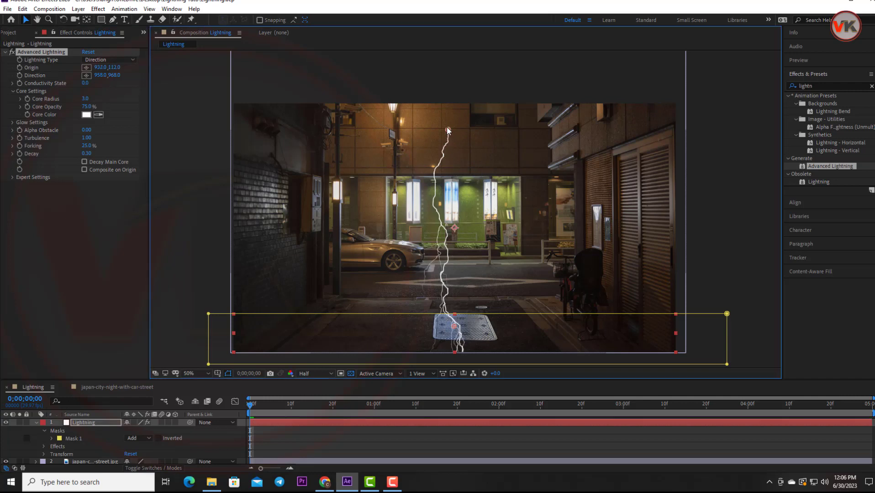
- Reposition Mask 1, raise Alpha Obstacle to 16.30, and adjust the bolt's end point
left_click(73, 439)
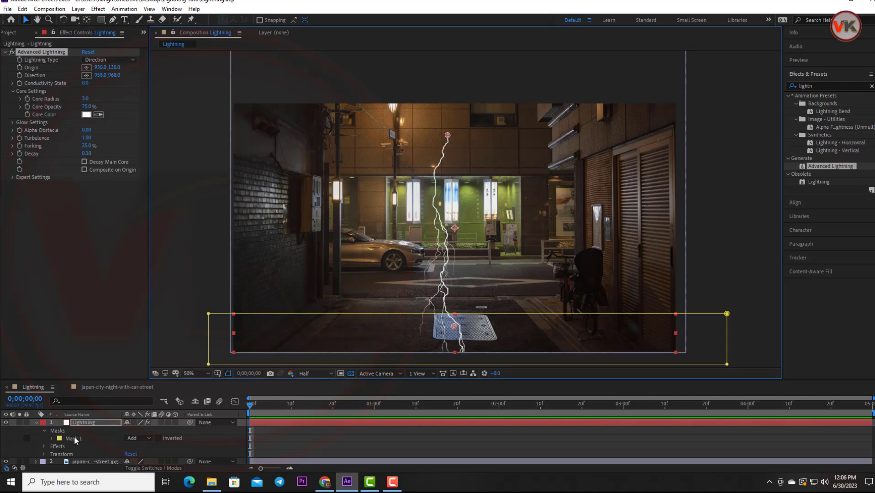
mouse_move(211, 306)
left_mouse_down()
mouse_move(217, 210)
mouse_move(189, 311)
left_mouse_up()
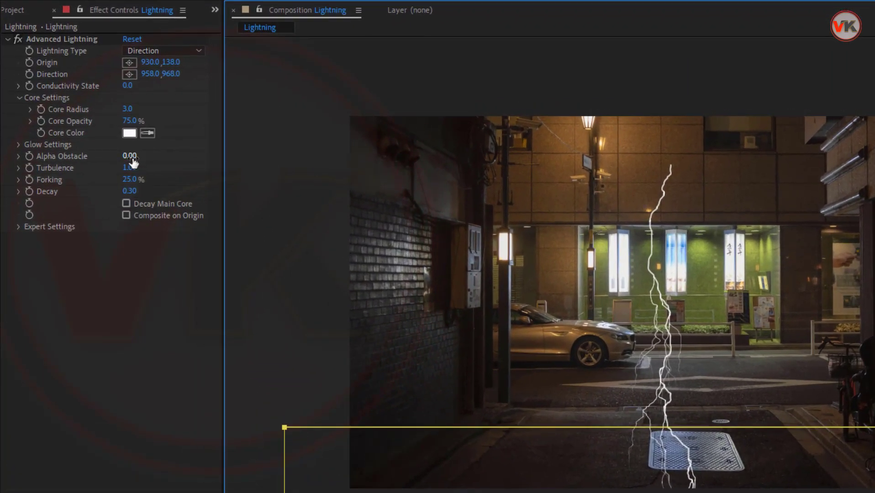
left_click_drag(133, 162, 249, 177)
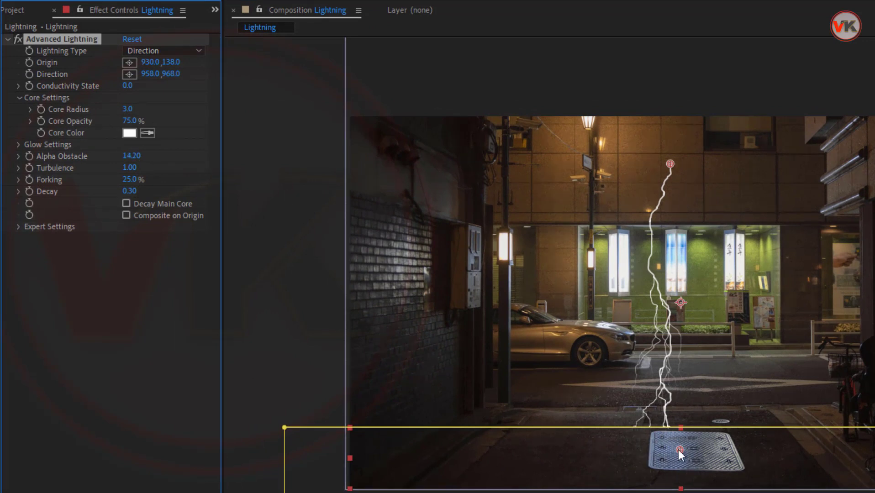
left_click_drag(681, 450, 676, 450)
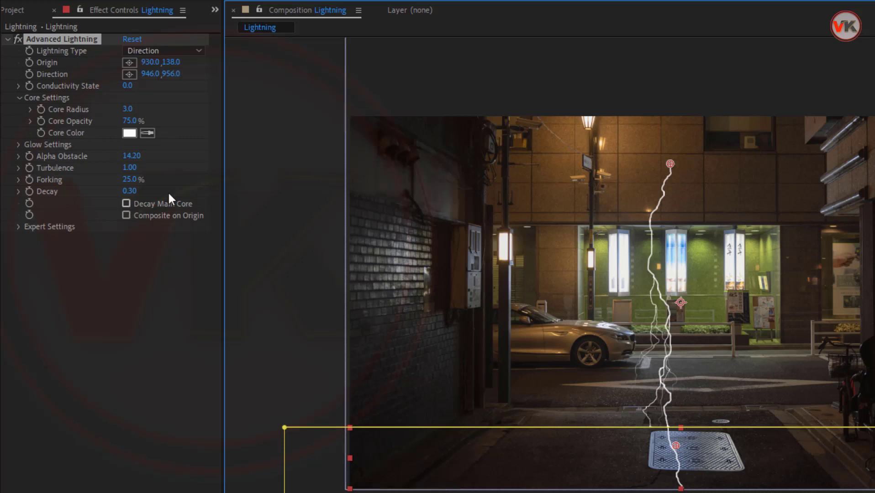
left_click_drag(136, 161, 147, 160)
left_click_drag(678, 443, 550, 449)
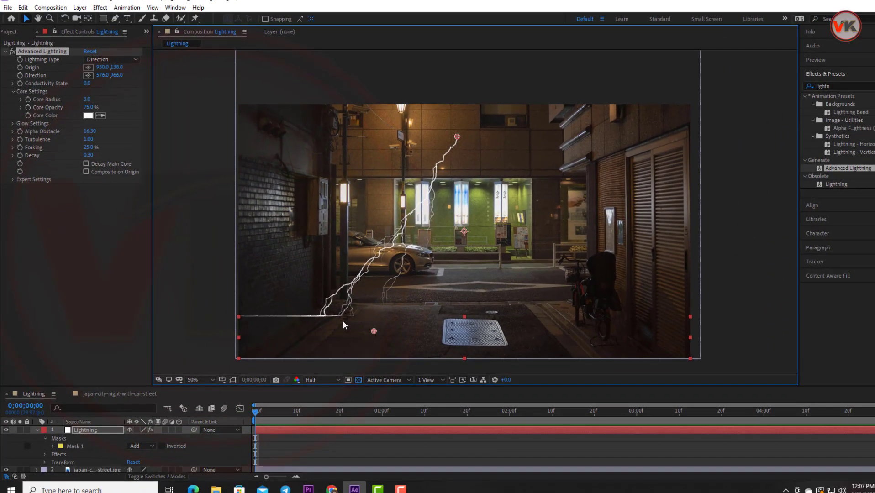
mouse_move(375, 331)
left_mouse_down()
mouse_move(535, 346)
mouse_move(368, 342)
left_mouse_up()
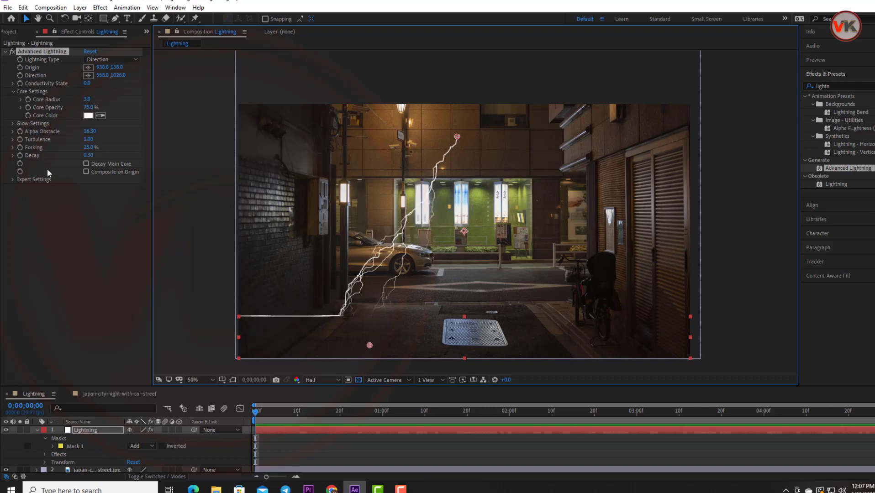
- Lower the Termination Threshold to 3.0% and move the end point to 1004,1052
left_click(12, 180)
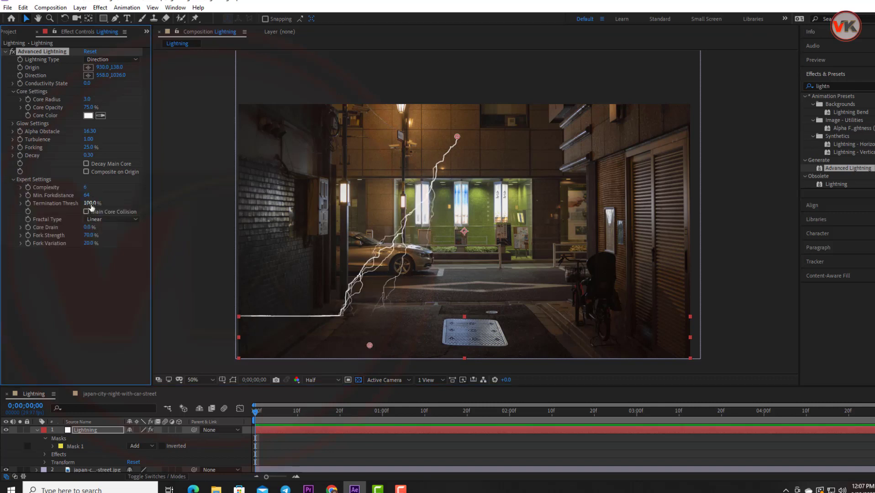
left_click_drag(90, 203, 25, 204)
left_click(90, 204)
type("50")
key("Return")
left_click_drag(88, 206, 93, 203)
mouse_move(373, 347)
left_mouse_down()
mouse_move(567, 349)
mouse_move(474, 352)
left_mouse_up()
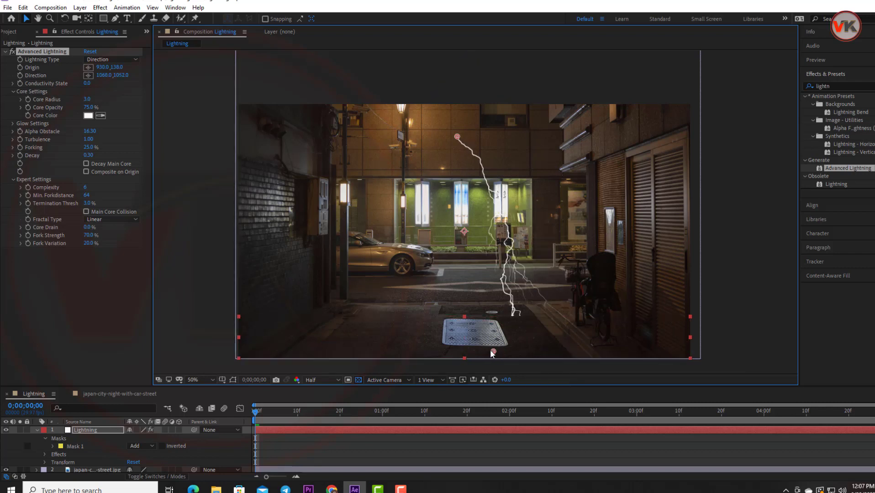
- Move the bolt's end point right while previewing at Third resolution, then restore Half
left_click(314, 380)
left_click(321, 426)
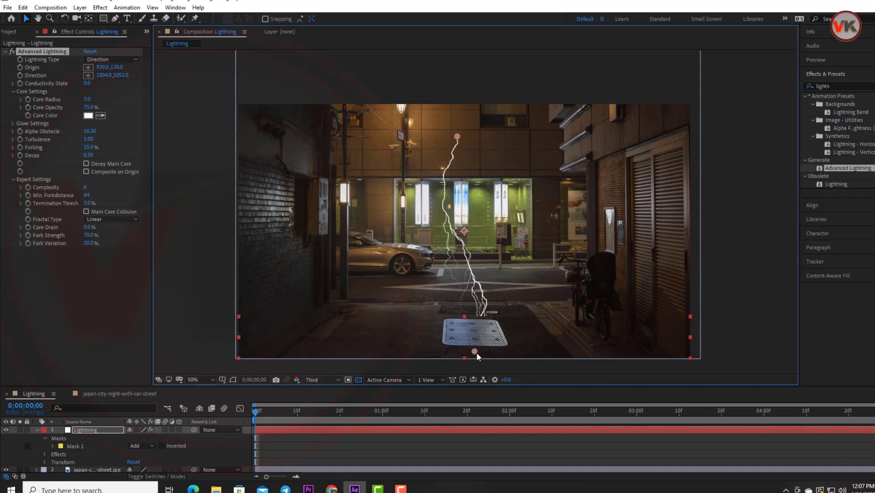
left_click_drag(440, 350, 486, 349)
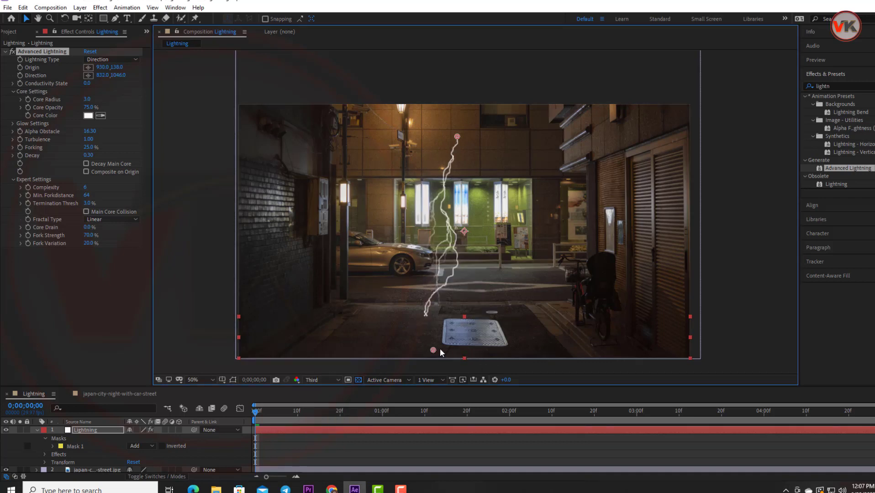
left_click(319, 380)
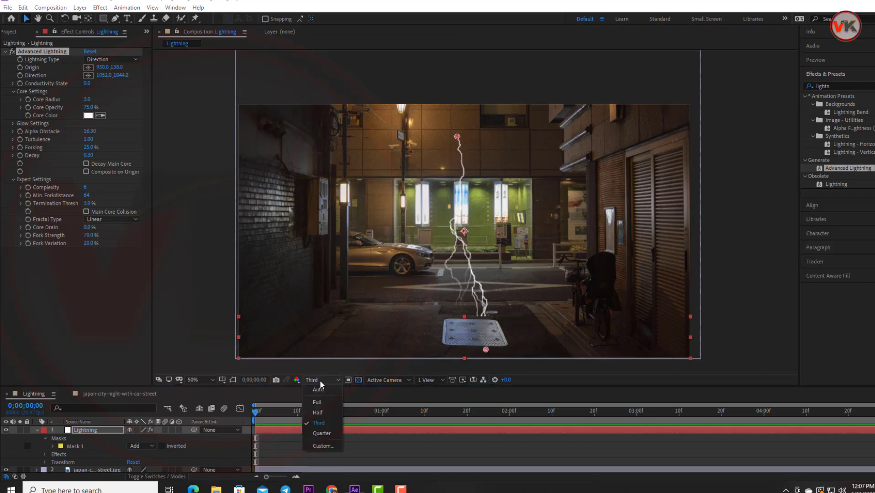
left_click(325, 412)
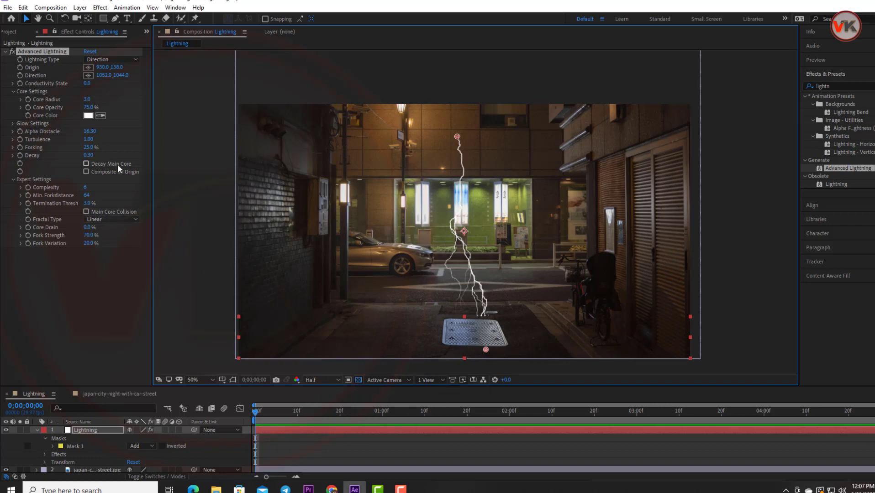
- Set Termination Threshold to 2.0% and shift the origin right to 1080,216
left_click(89, 204)
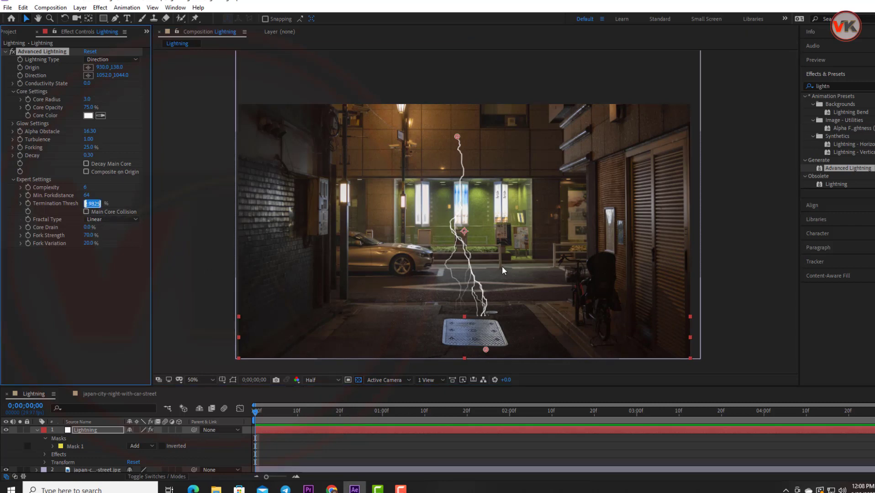
type("2")
key("Return")
mouse_move(457, 137)
left_mouse_down()
mouse_move(515, 155)
mouse_move(492, 155)
left_mouse_up()
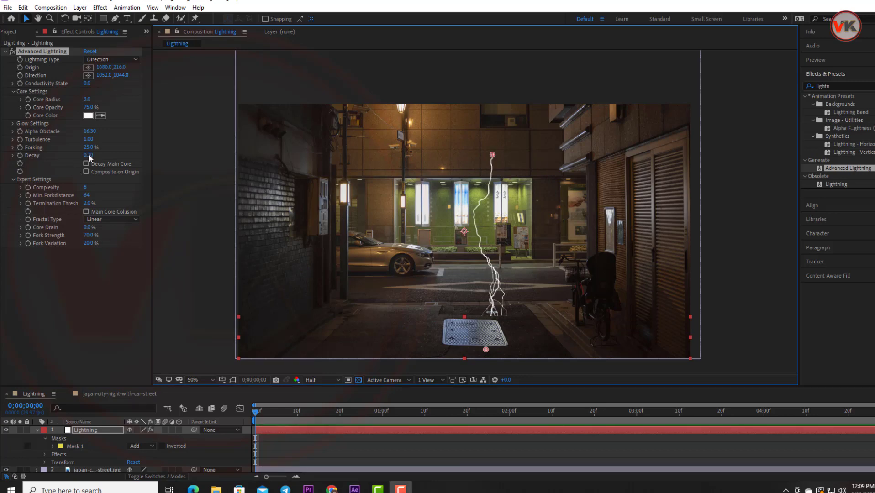
- Zoom in to inspect the bolt over the street, then scrub Advanced Lightning's Decay higher
key("period")
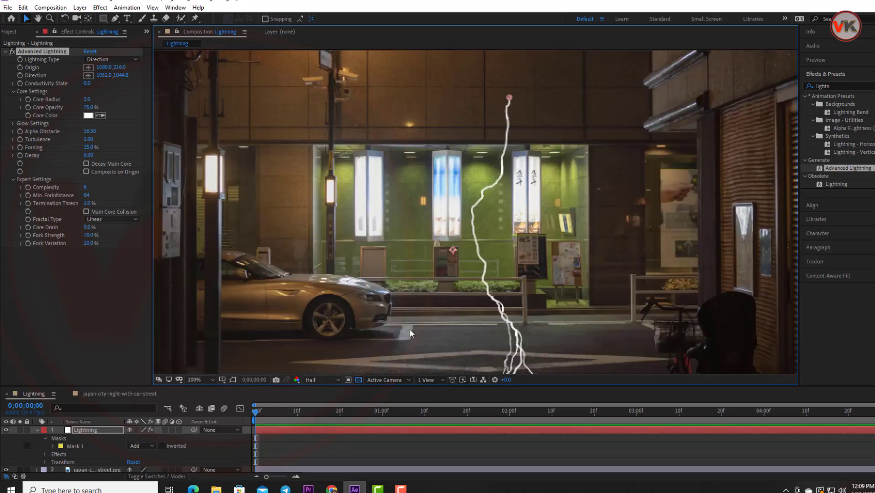
left_click_drag(515, 252, 506, 150)
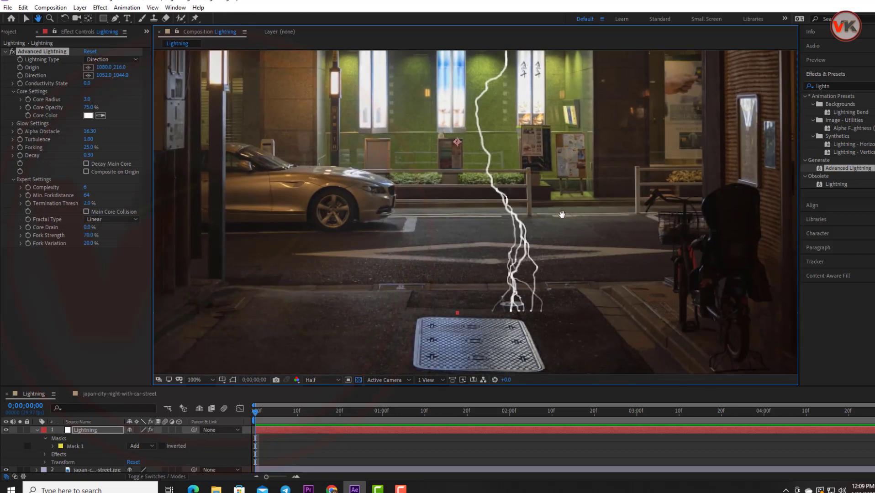
key("comma")
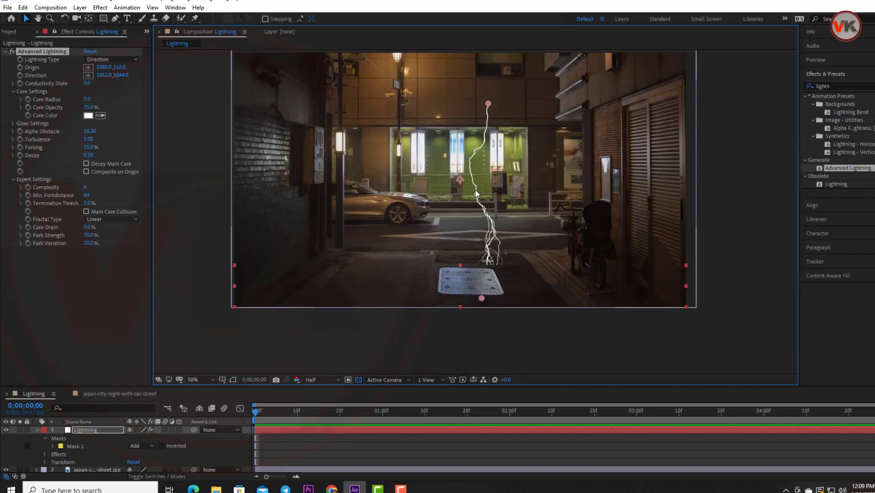
left_click_drag(497, 184, 463, 220)
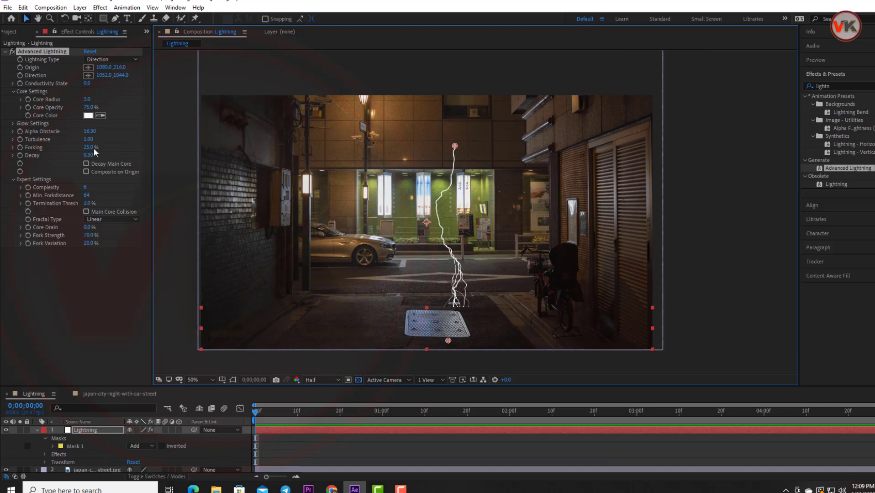
mouse_move(88, 156)
left_mouse_down()
mouse_move(96, 156)
mouse_move(86, 157)
left_mouse_up()
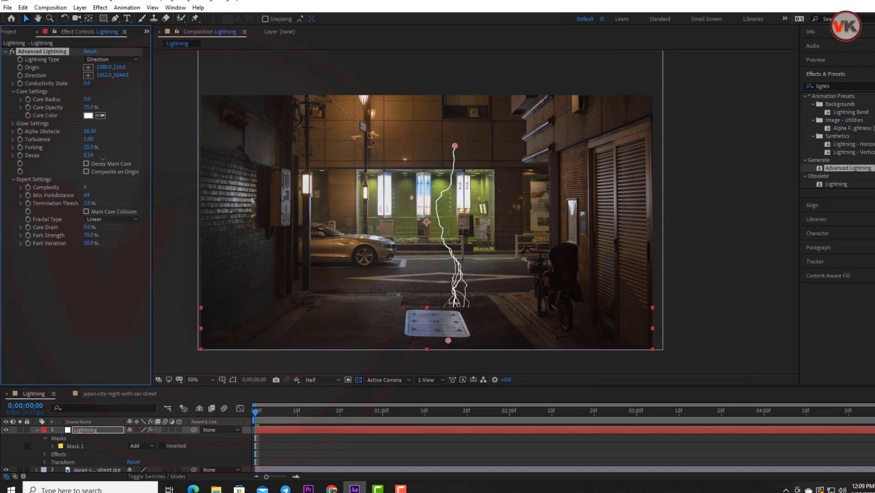
mouse_move(86, 156)
left_mouse_down()
mouse_move(135, 160)
mouse_move(80, 148)
mouse_move(90, 147)
left_mouse_up()
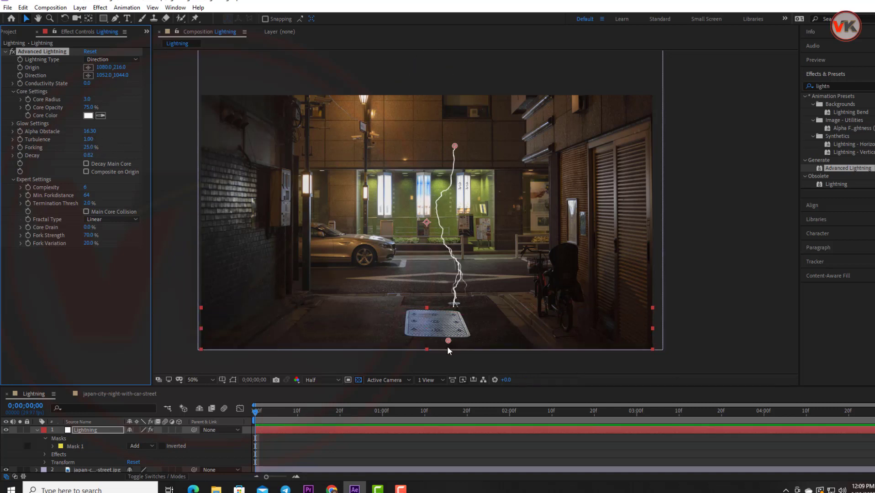
- Shift the bolt's end point left along the street and test Decay and Forking around 15%
left_click_drag(449, 341, 370, 325)
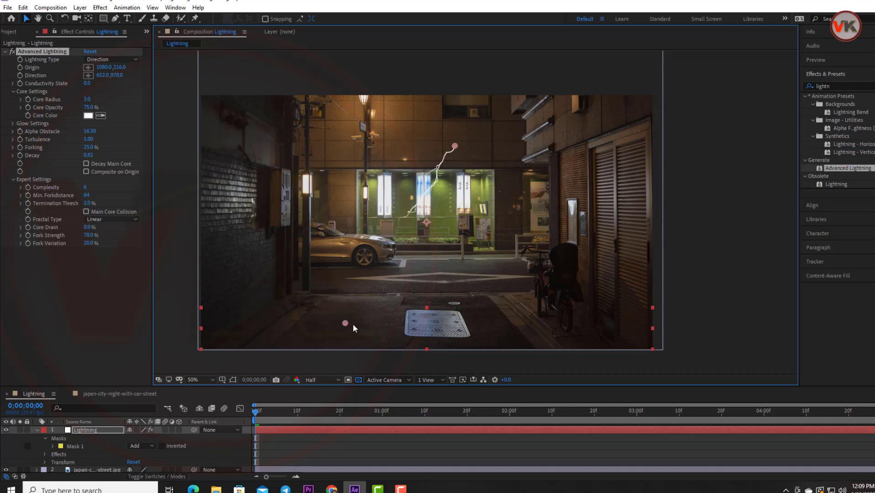
mouse_move(88, 155)
left_mouse_down()
mouse_move(287, 169)
mouse_move(36, 163)
mouse_move(80, 160)
mouse_move(67, 159)
left_mouse_up()
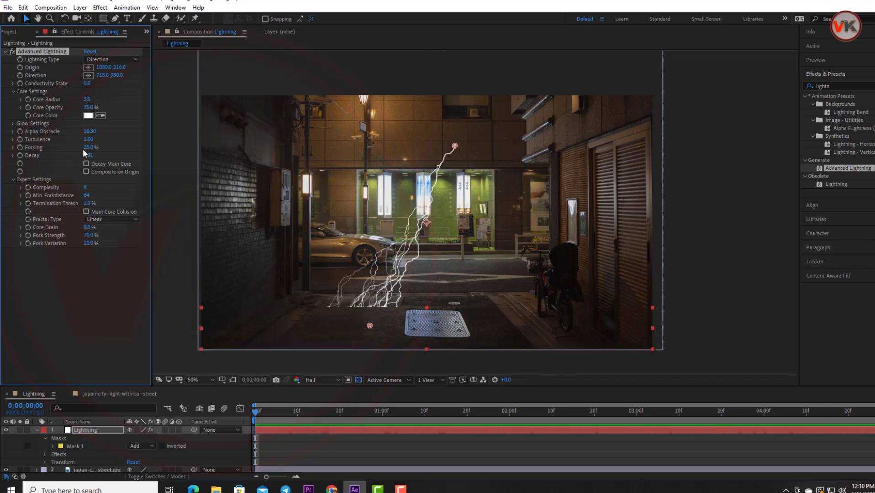
left_click(90, 148)
type("15")
key("Return")
left_click_drag(90, 151, 157, 157)
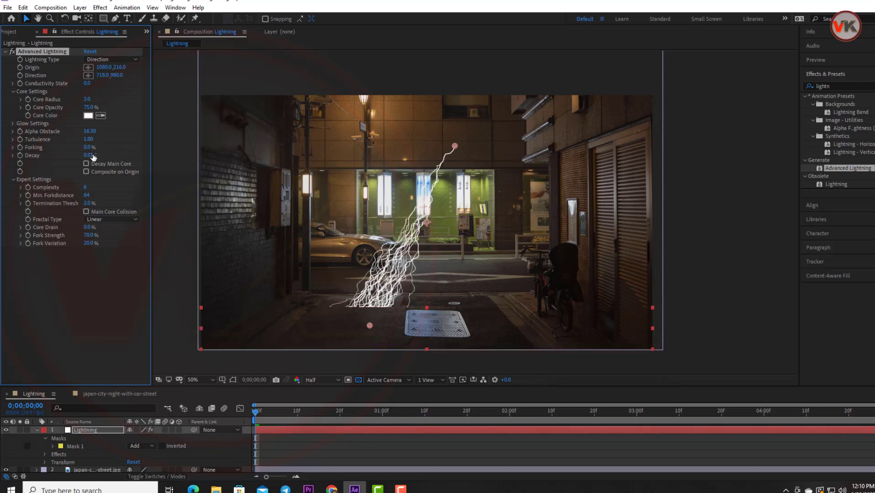
left_click_drag(156, 157, 82, 157)
- Try Forking at 5%, 35% and 15%, settle on 20%, and nudge the bolt's end right
left_click(92, 148)
type("5")
key("Return")
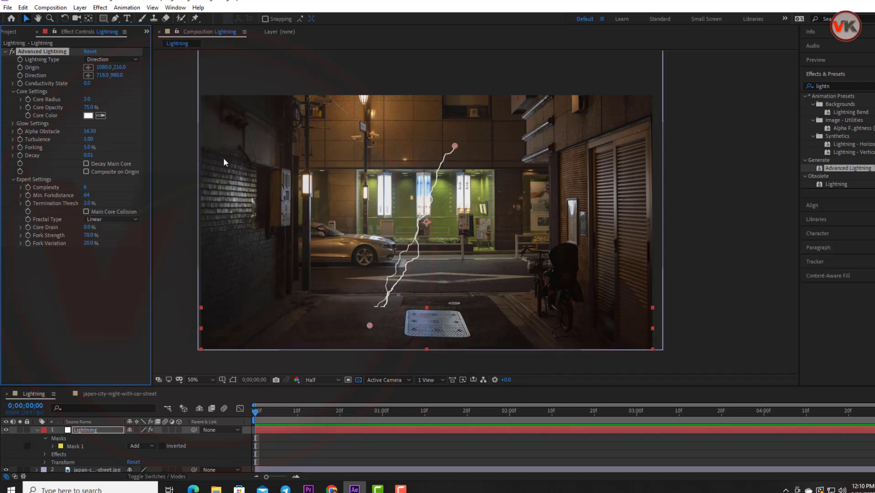
left_click(87, 148)
type("35")
key("Return")
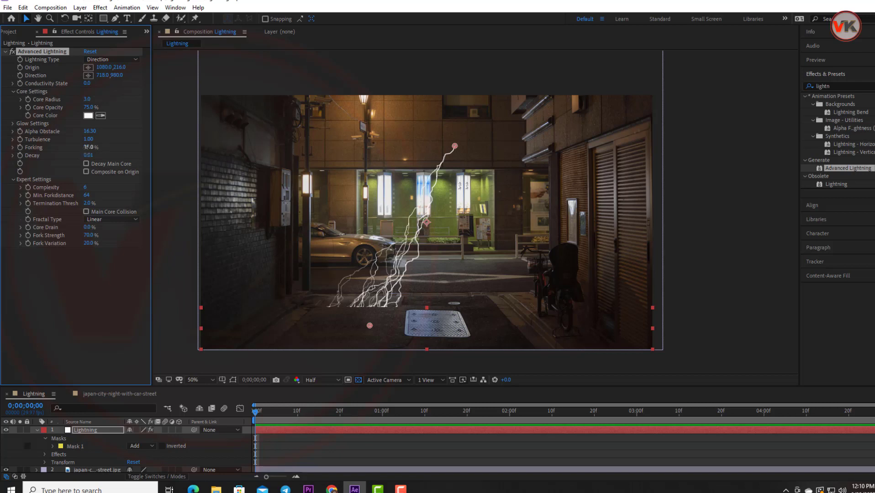
left_click(90, 147)
type("15")
key("Return")
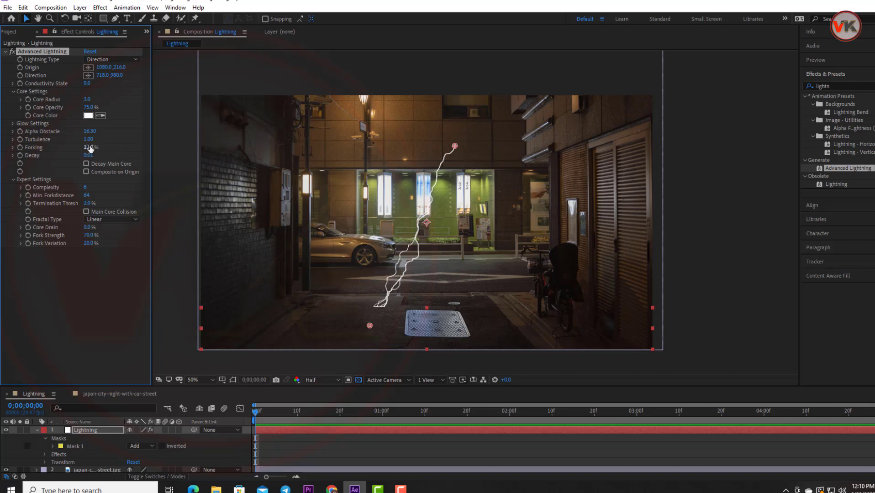
left_click(90, 148)
type("0")
key("Return")
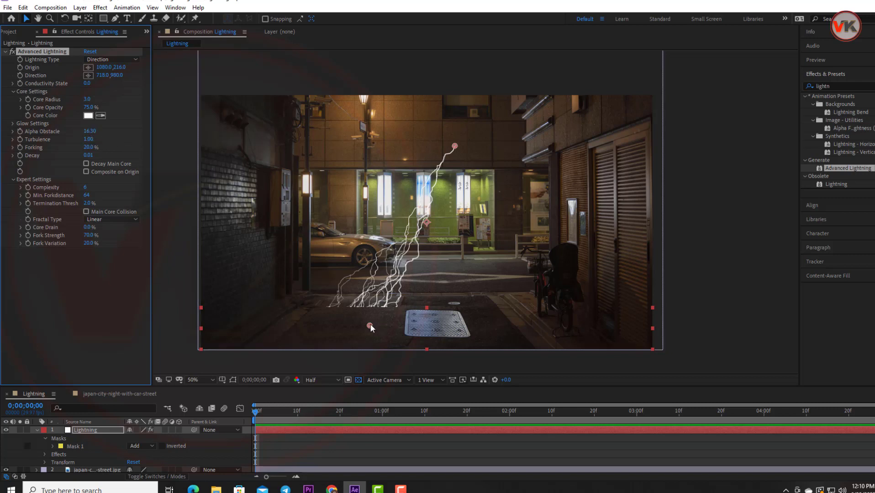
mouse_move(370, 325)
left_mouse_down()
mouse_move(396, 325)
mouse_move(380, 331)
left_mouse_up()
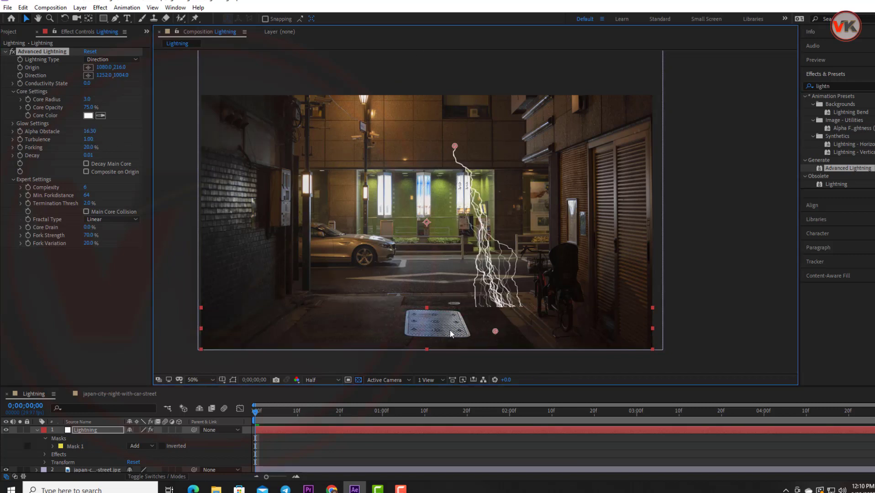
- Enter 0.17 for Decay and 37 for Forking in the Advanced Lightning settings
left_click(87, 155)
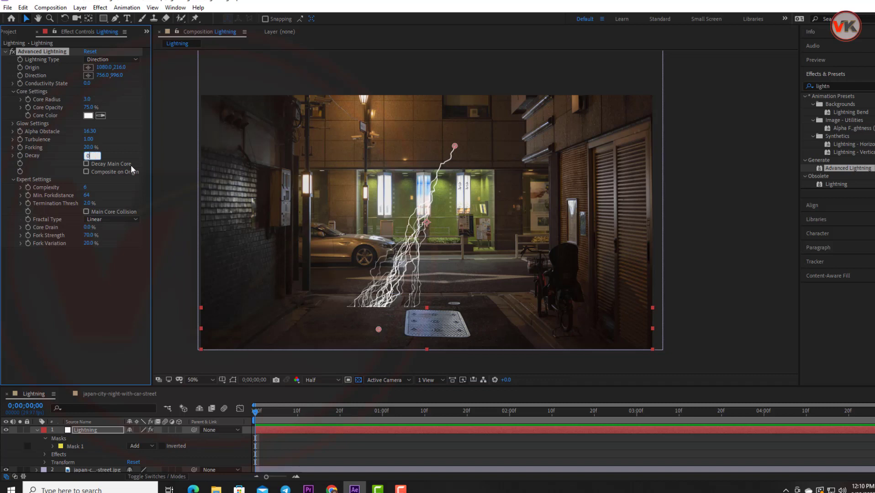
type("0.17")
key("Return")
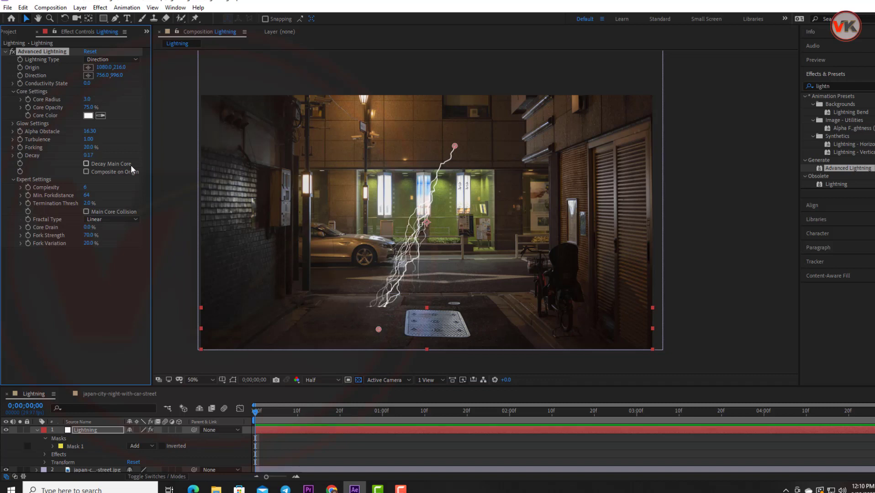
left_click(90, 147)
type("37")
key("Return")
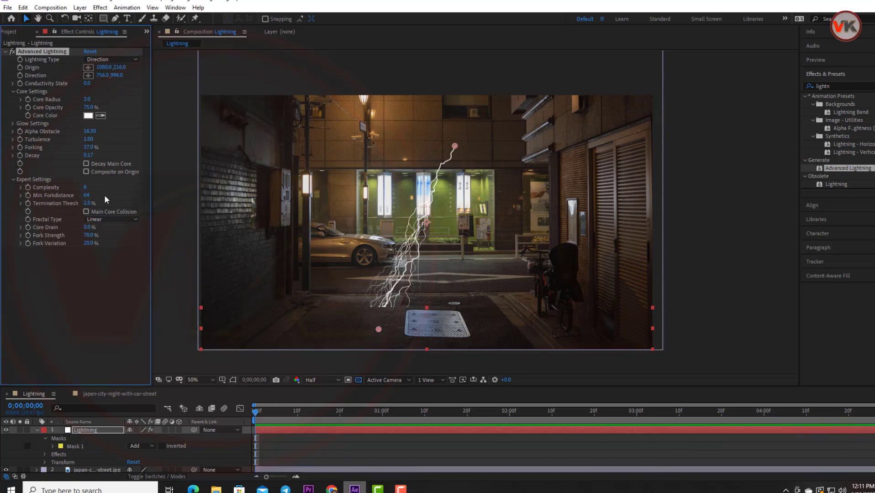
- Adjust Turbulence from 0.65 through 0.74 up to 1.00
left_click(88, 140)
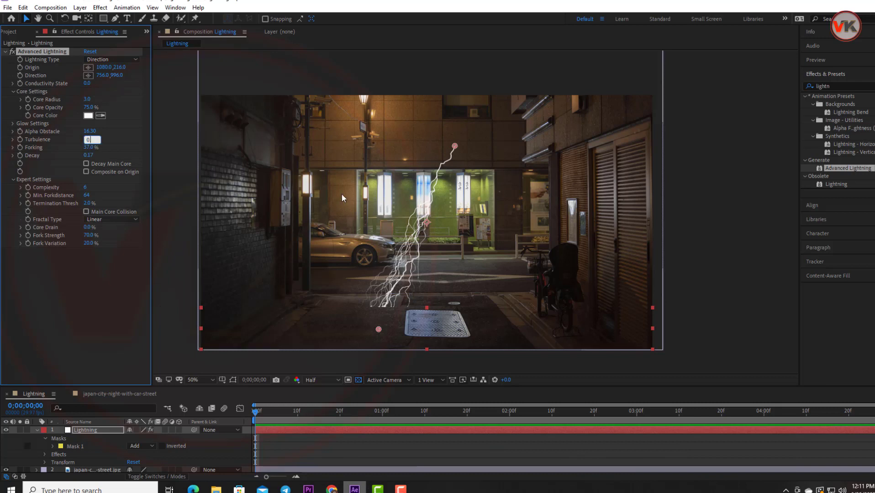
type(".65")
key("Return")
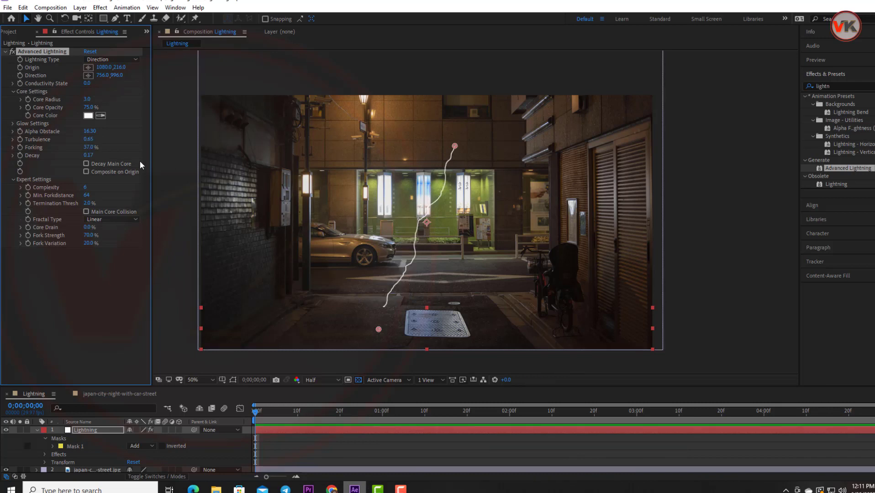
left_click(91, 139)
type("0.74")
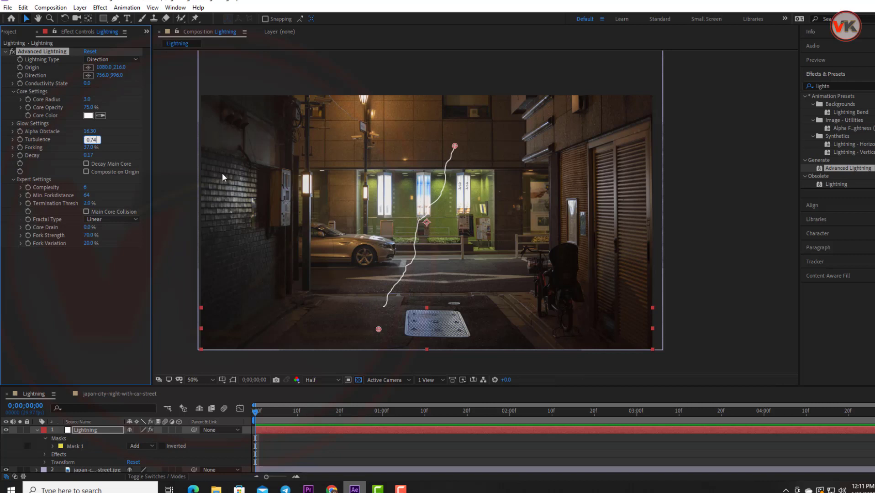
key("Return")
left_click_drag(94, 139, 97, 139)
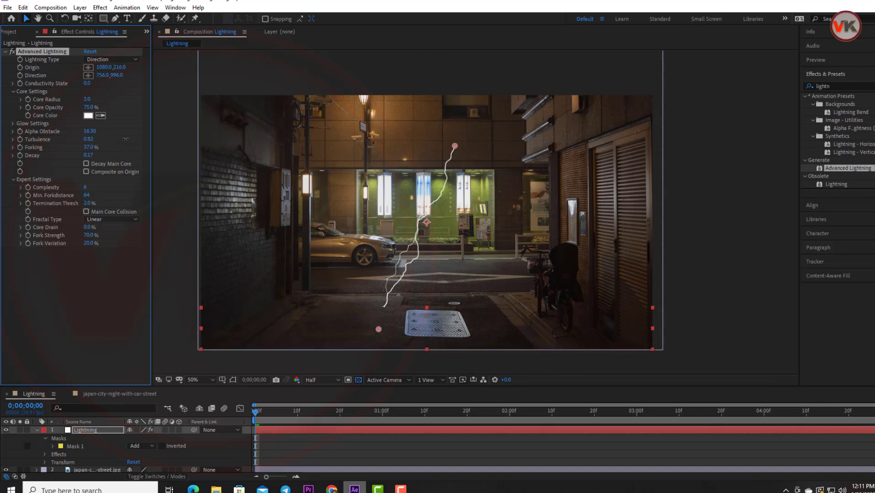
left_click_drag(126, 139, 141, 142)
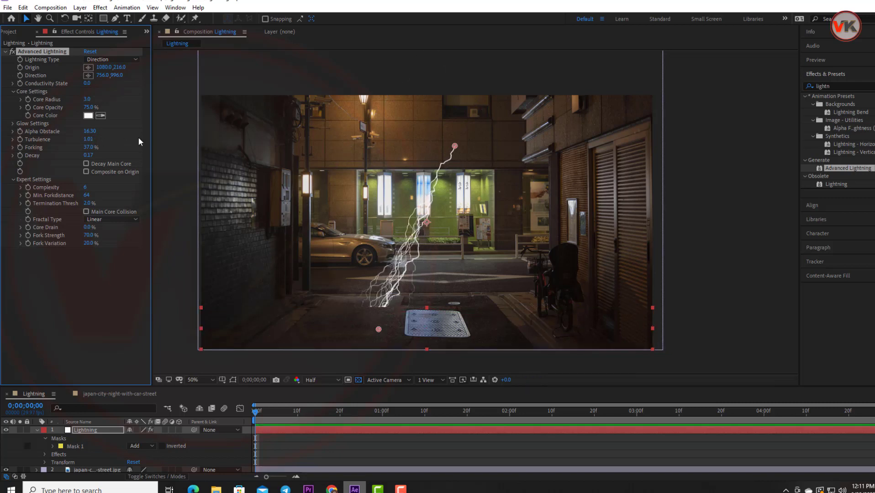
left_click_drag(88, 139, 90, 139)
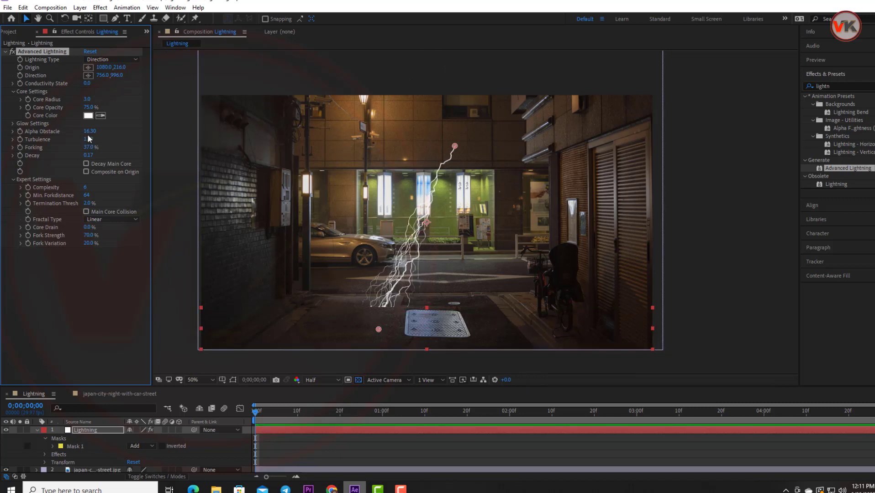
- Set Alpha Obstacle to 14 and Core Radius to 5
left_click(89, 131)
type("14")
key("Return")
left_click(86, 99)
type("5")
key("Return")
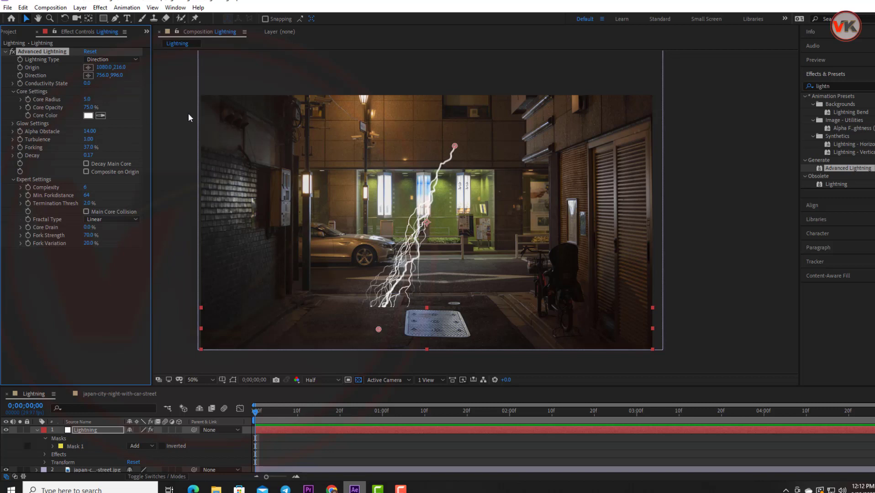
- Reveal Core Radius in the enlarged timeline and give it the expression wiggle(7,0)
left_click_drag(277, 386, 280, 328)
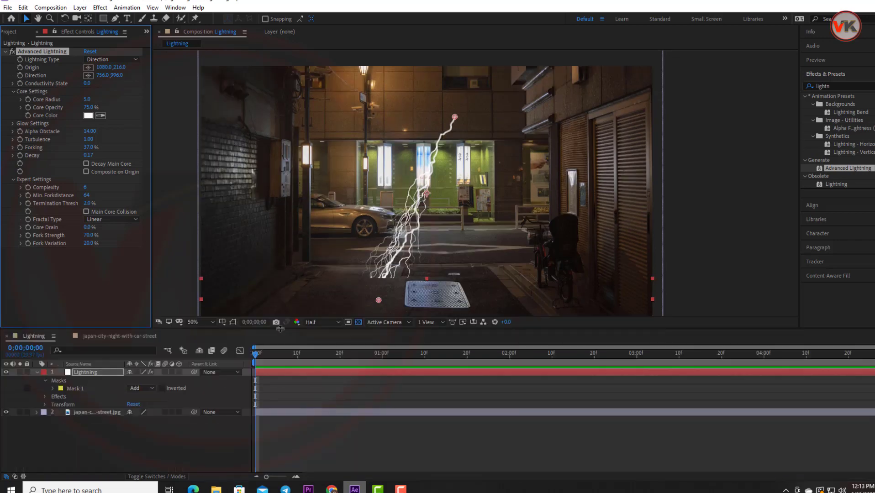
left_click(45, 405)
left_click(21, 100)
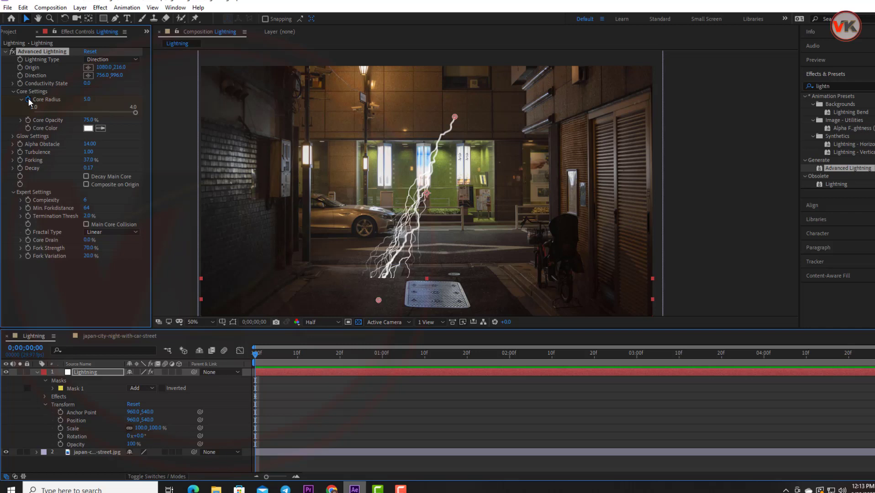
left_click(28, 99, "alt")
left_click(28, 100, "alt")
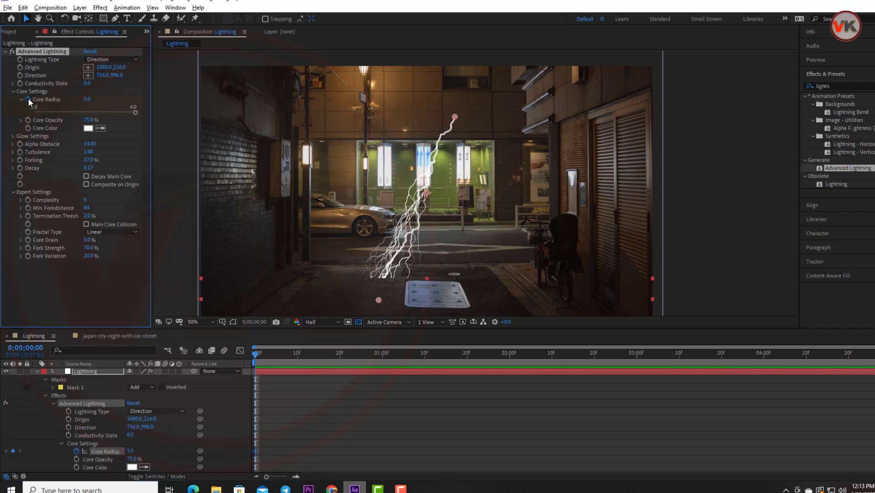
left_click(28, 100, "alt")
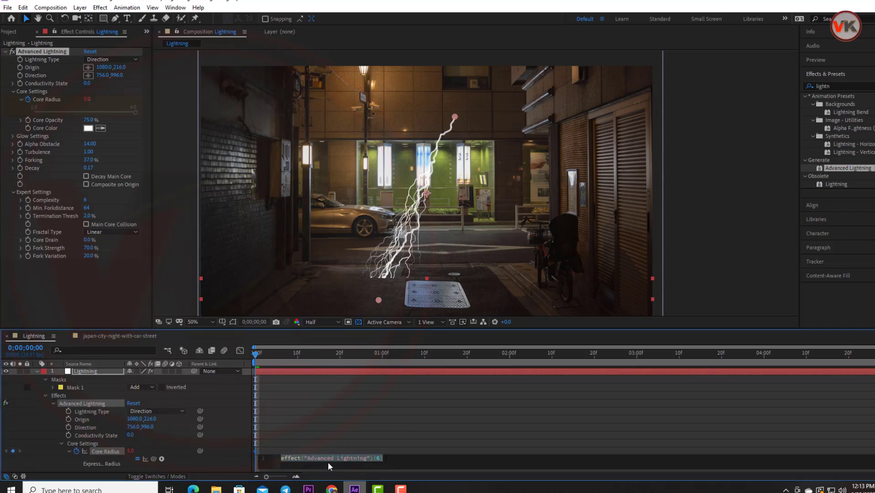
type("wi")
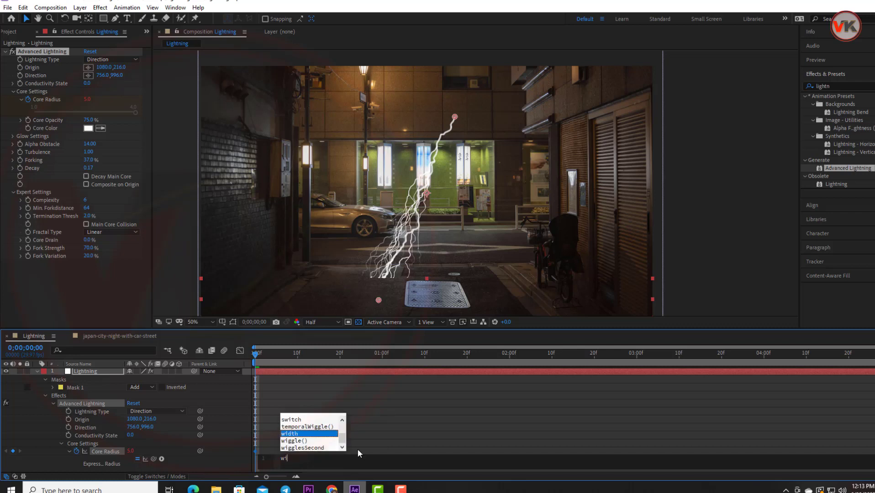
left_click(325, 441)
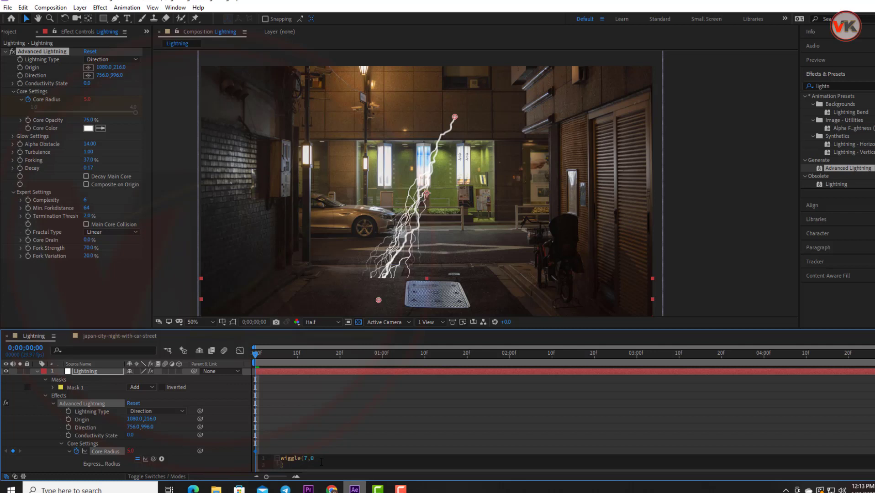
left_click(354, 429)
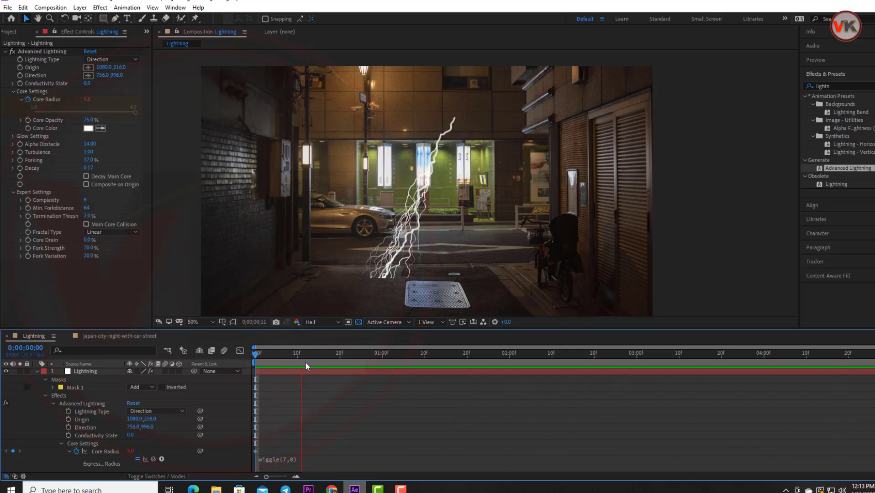
key("space")
type("3")
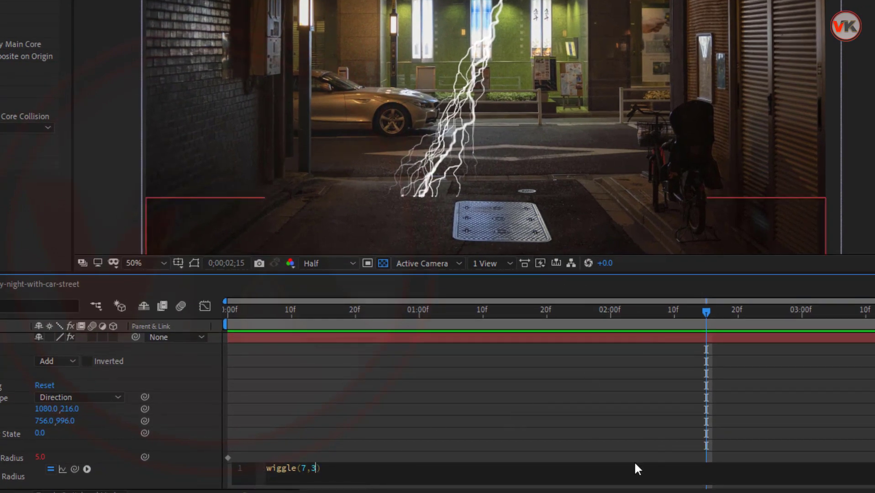
left_click(711, 365)
key("space")
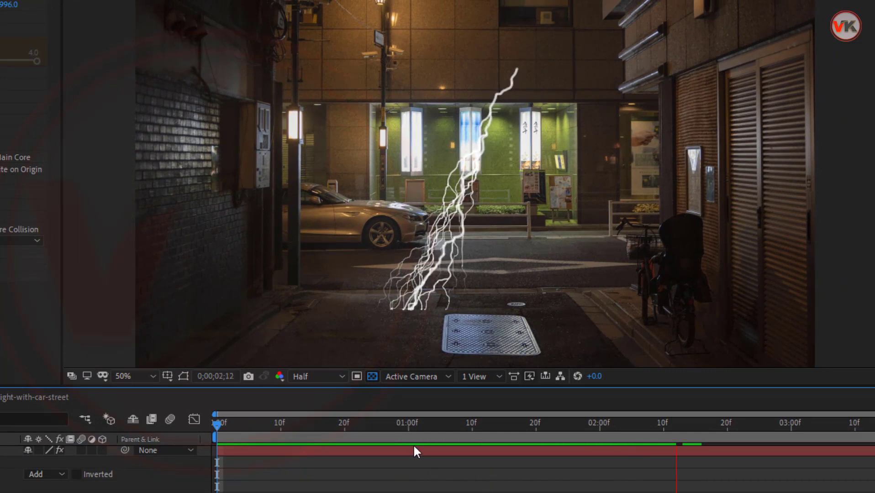
key("space")
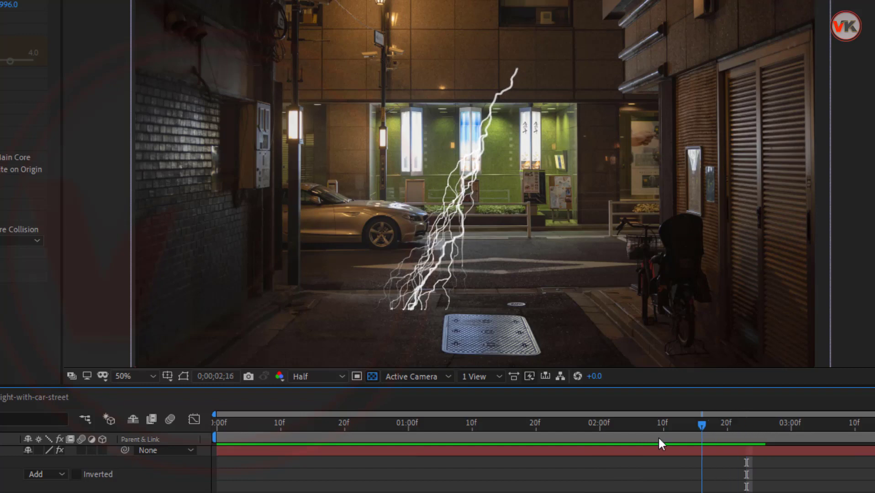
key("space")
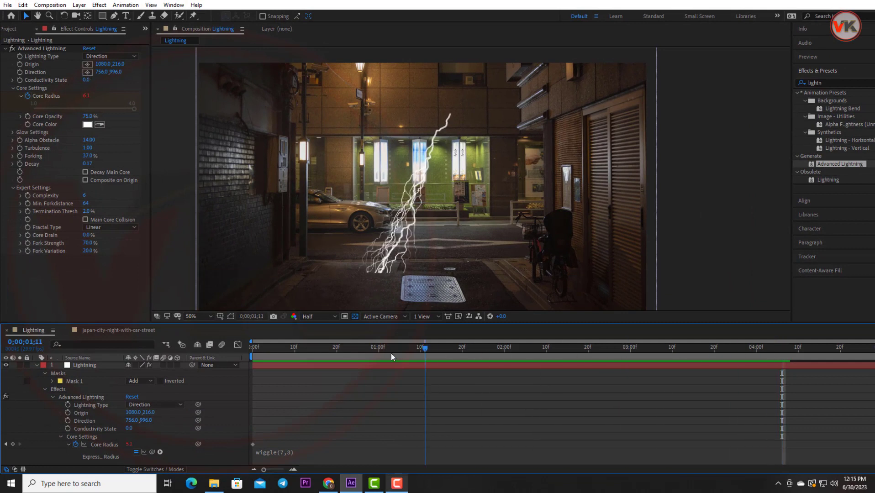
left_click(391, 352)
mouse_move(86, 80)
left_mouse_down()
mouse_move(110, 83)
mouse_move(93, 93)
left_mouse_up()
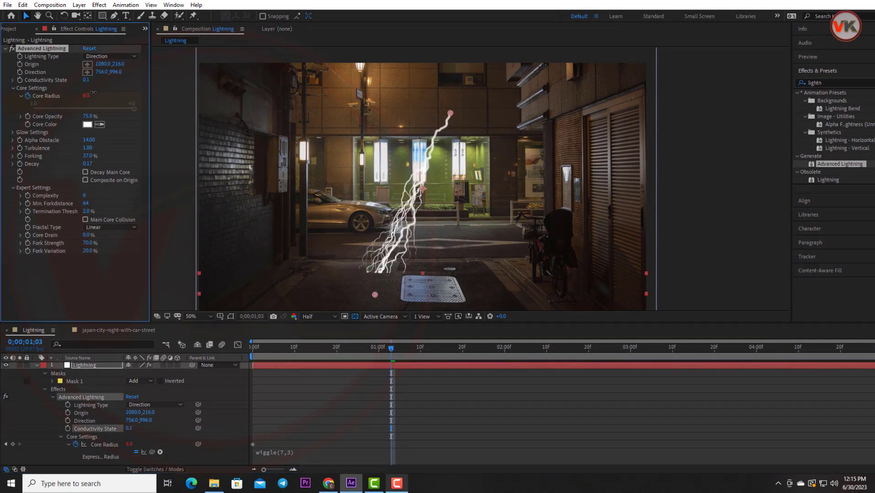
- Give Conductivity State the expression time*2 and play back the changing bolt
left_click(19, 81)
left_click(19, 81, "alt")
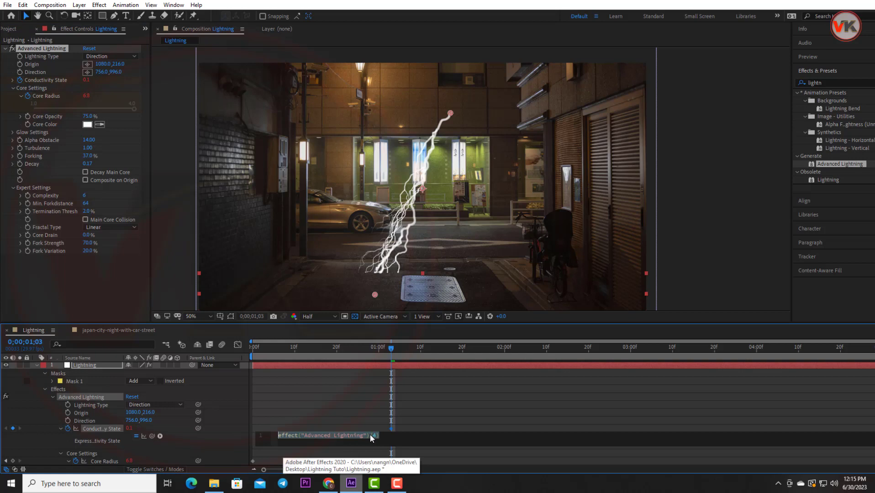
type("ti")
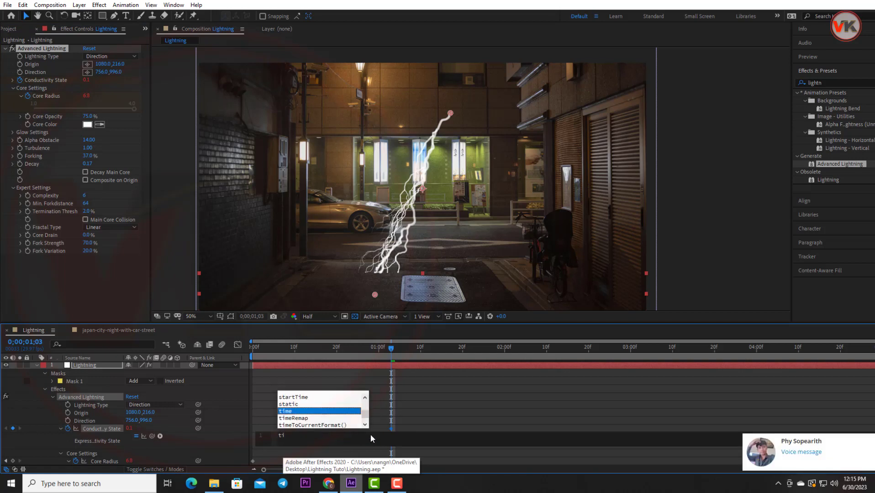
key("KP_Enter")
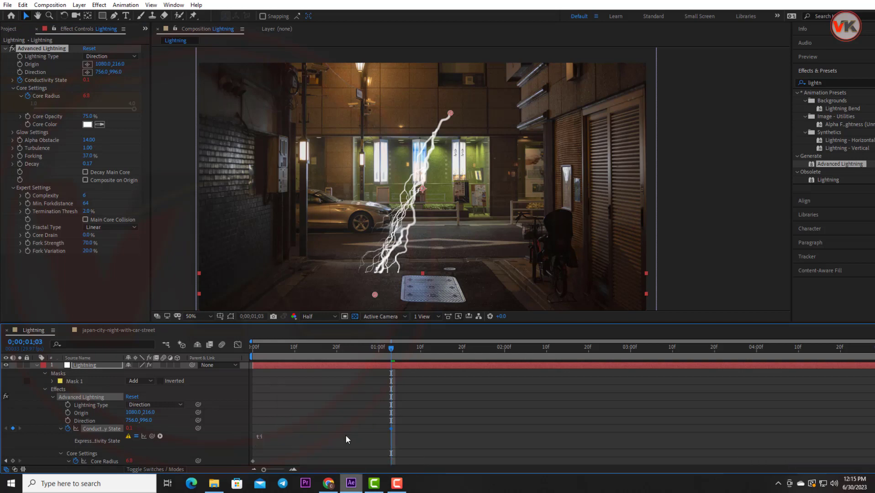
key("BackSpace")
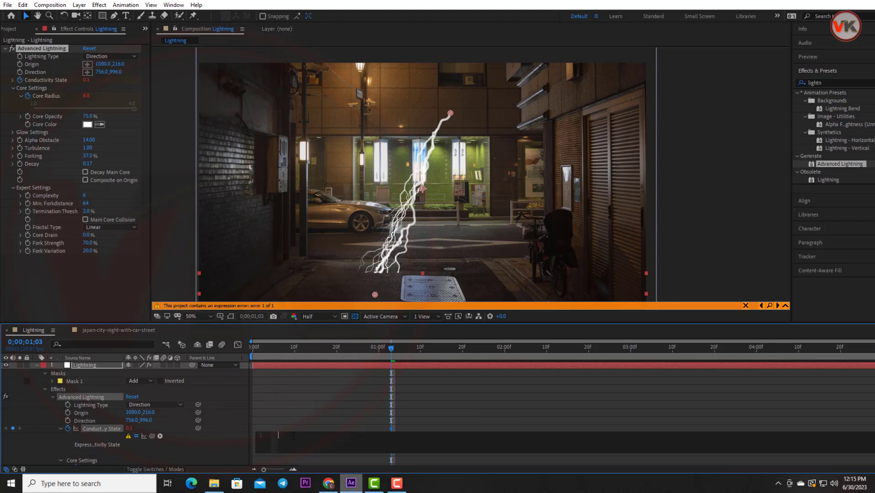
key("BackSpace")
type("ti")
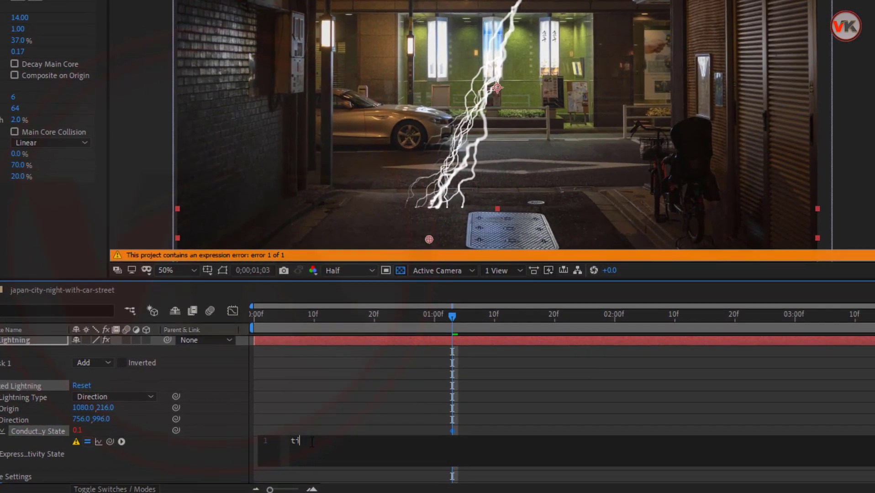
type("m")
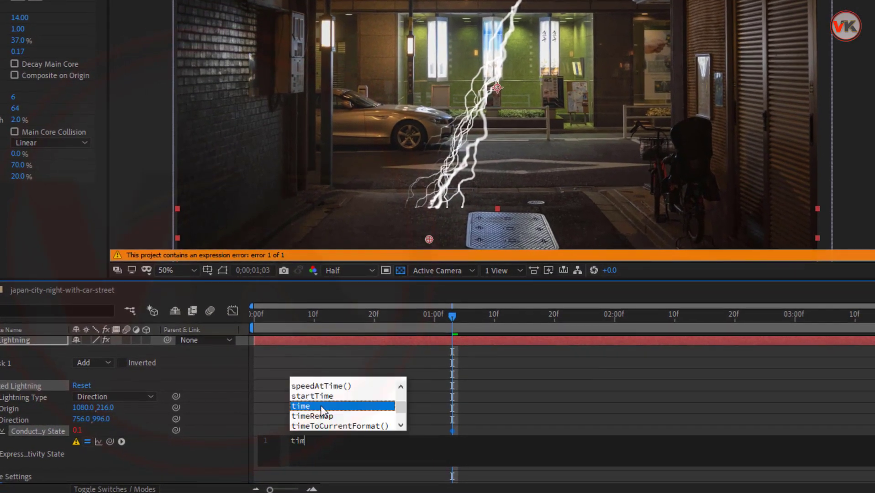
left_click(322, 407)
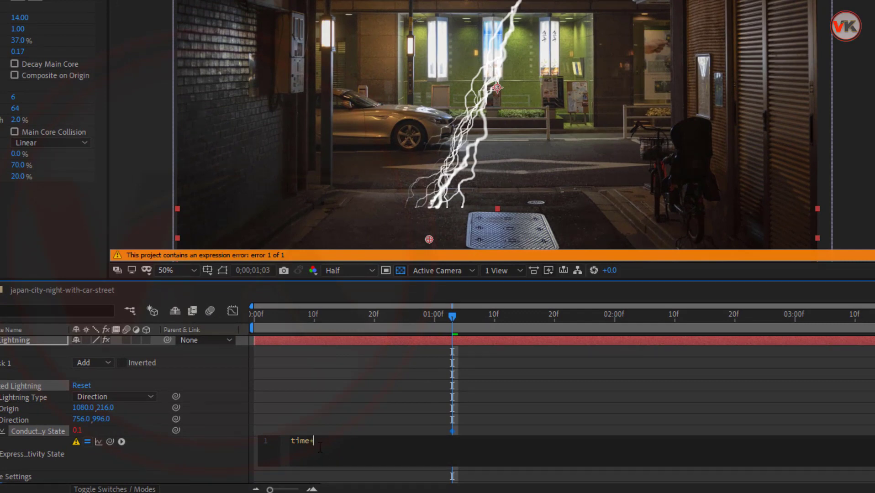
type("2")
key("Return")
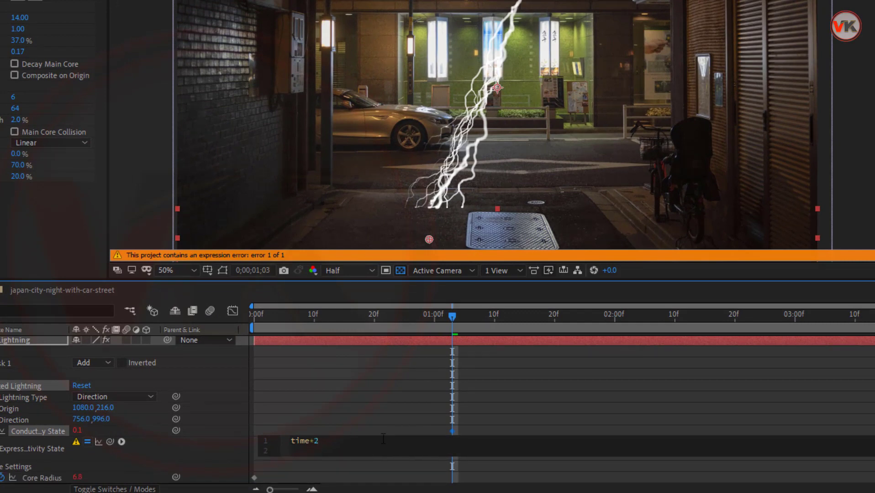
left_click(402, 417)
key("space")
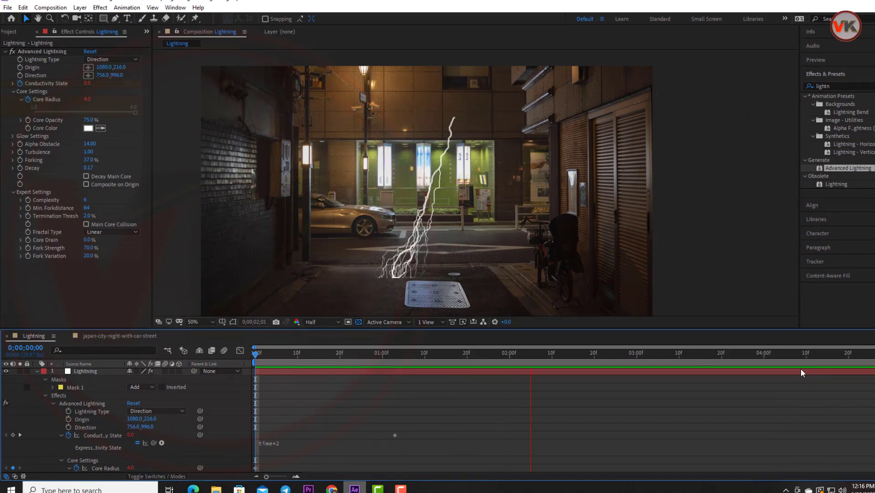
- At about one second, set Forking to 34%, Alpha Obstacle to 15, and enable Decay Main Core
left_click_drag(721, 357, 403, 361)
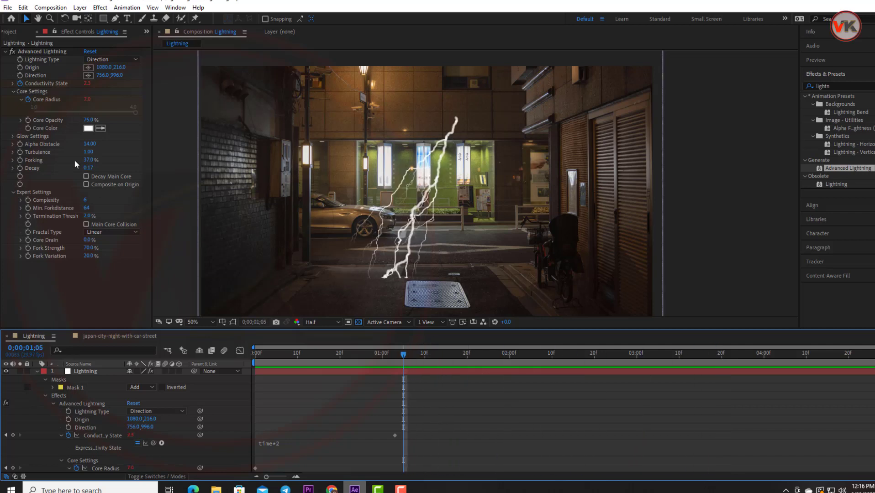
mouse_move(87, 160)
left_mouse_down()
mouse_move(80, 161)
mouse_move(103, 168)
left_mouse_up()
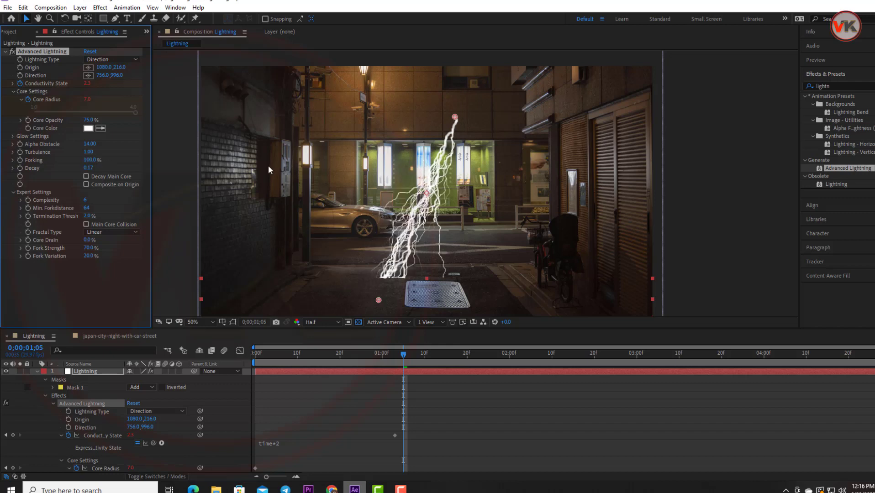
type("20")
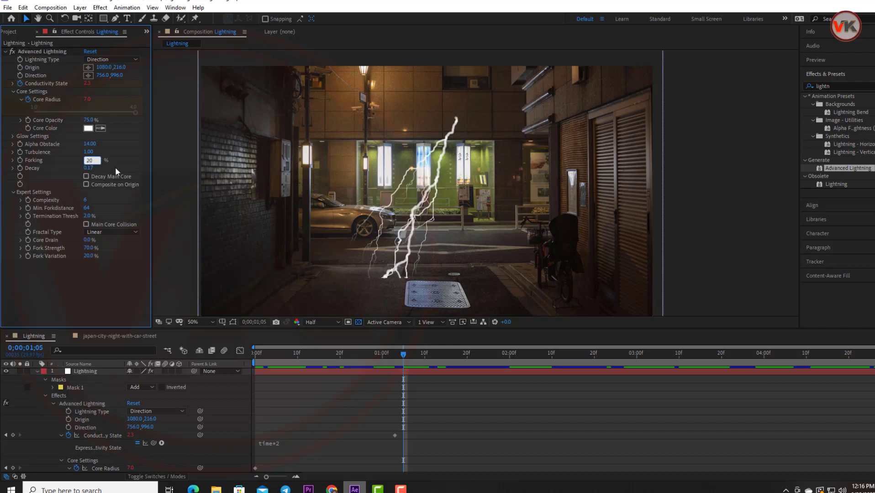
key("Return")
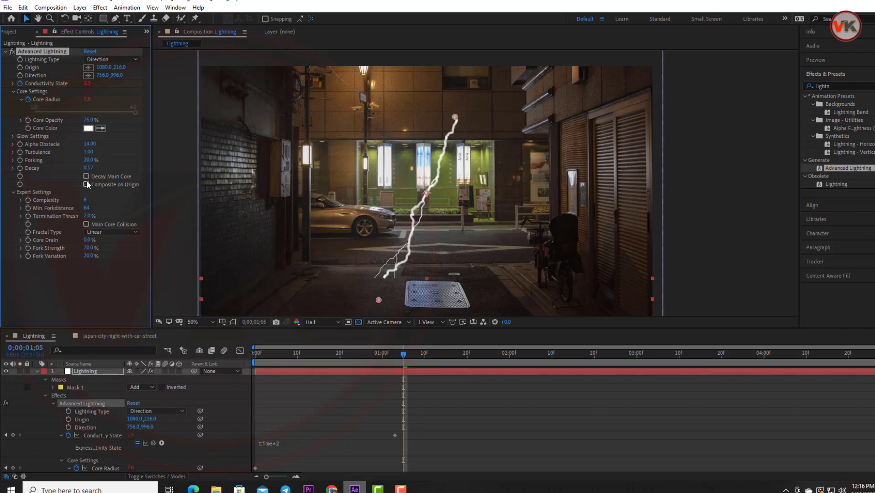
left_click(87, 176)
left_click(86, 177)
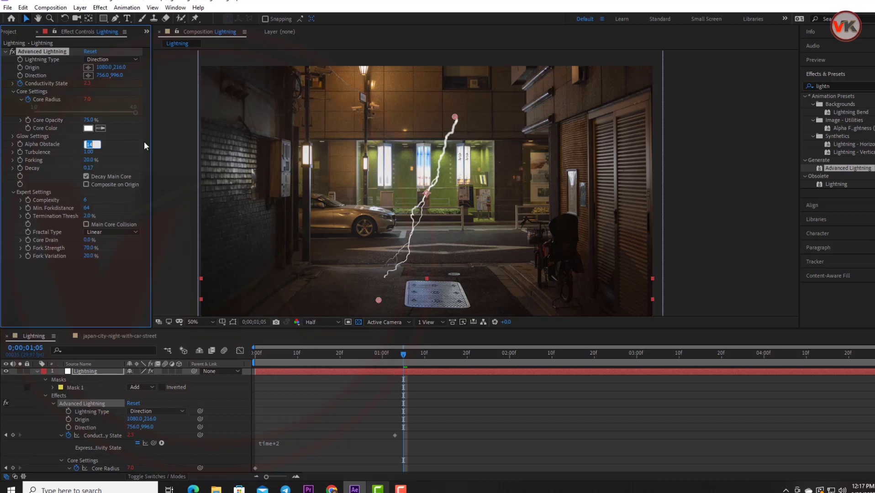
type("15")
key("Tab")
key("Tab")
type("34")
key("Return")
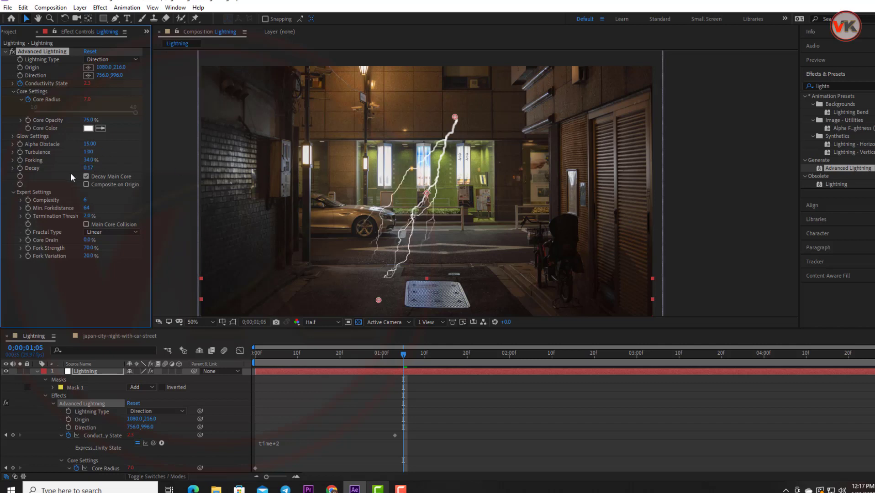
- Preview the lightning from the start of the timeline
left_click_drag(403, 355, 263, 366)
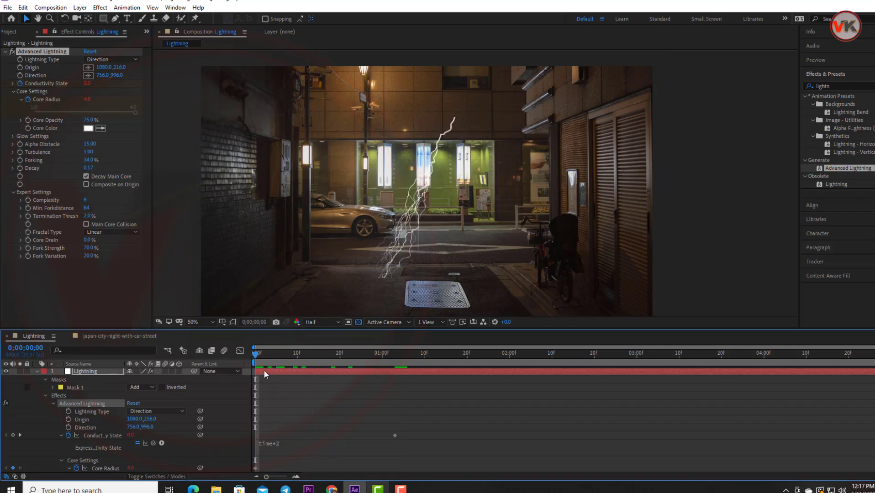
key("space")
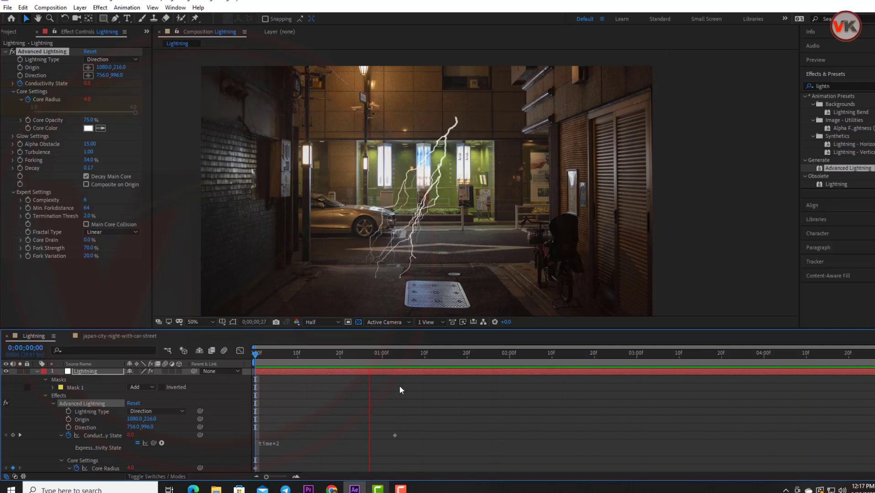
key("space")
- Change Lightning Type to Strike and drag the bolt's end toward the left wall at 60,888
left_click(37, 371)
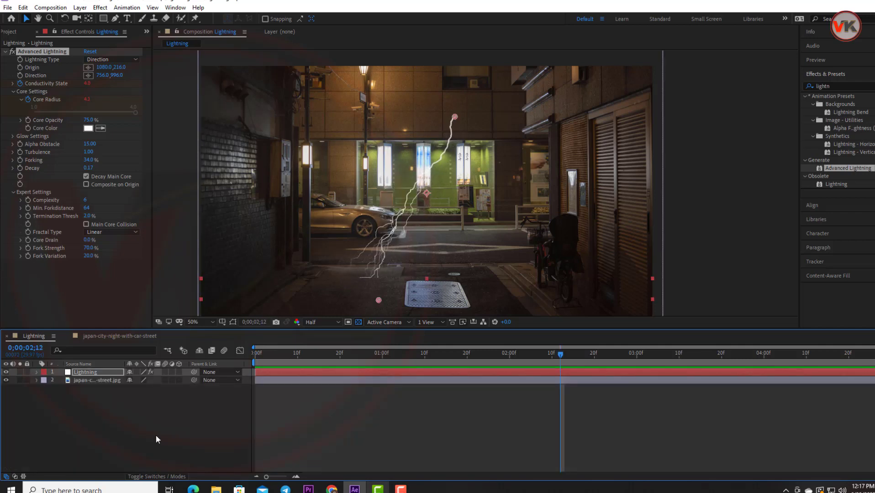
left_click(159, 439)
left_click_drag(482, 330, 482, 342)
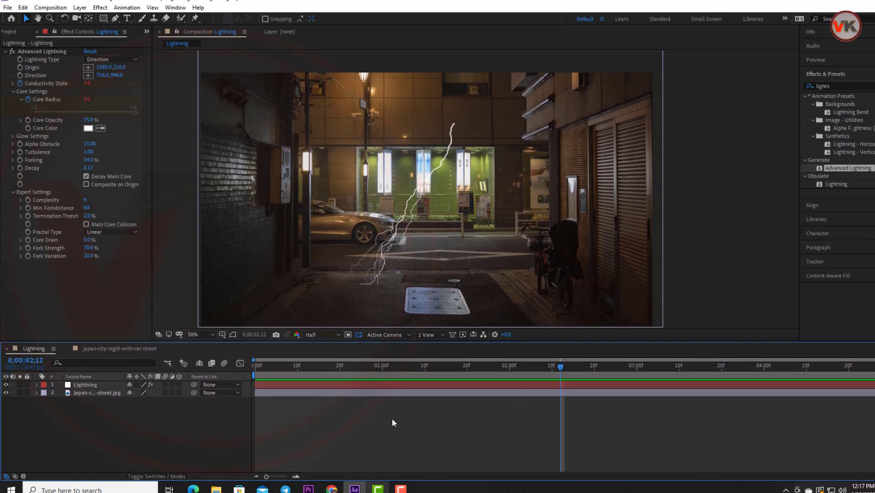
left_click(111, 60)
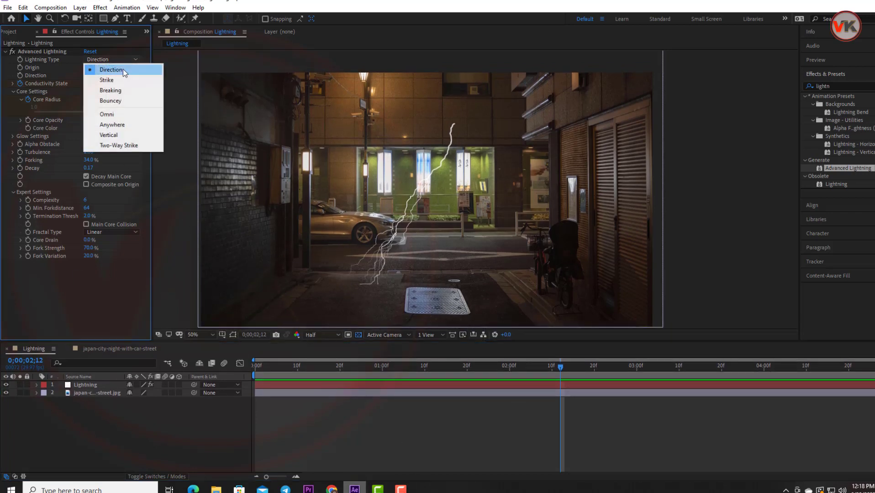
left_click(105, 80)
mouse_move(379, 307)
left_mouse_down()
mouse_move(596, 140)
mouse_move(354, 294)
mouse_move(387, 314)
mouse_move(331, 309)
mouse_move(215, 235)
left_mouse_up()
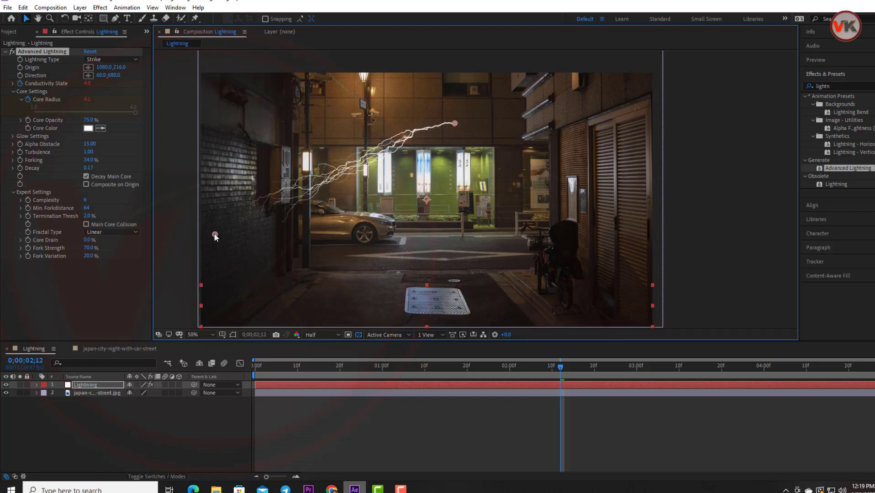
left_click(113, 426)
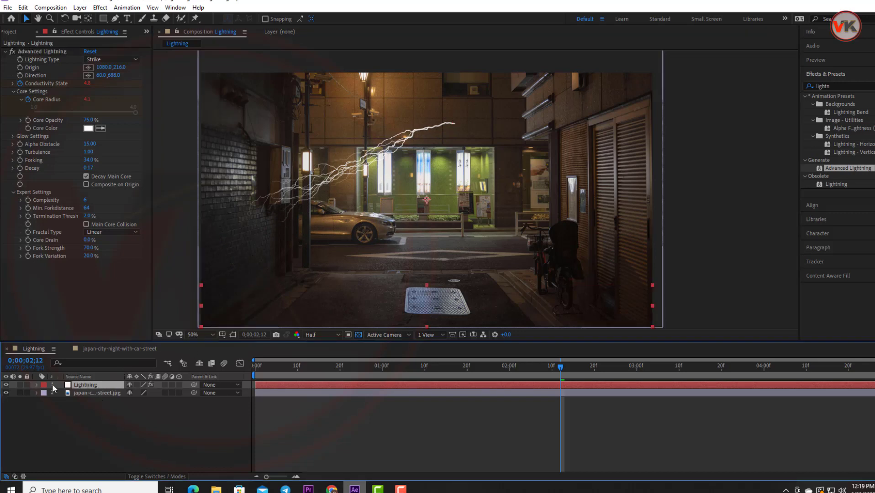
- Draw a tall rectangle mask over the left wall and lower the bolt's end point
left_click(104, 18)
left_click_drag(185, 55, 252, 306)
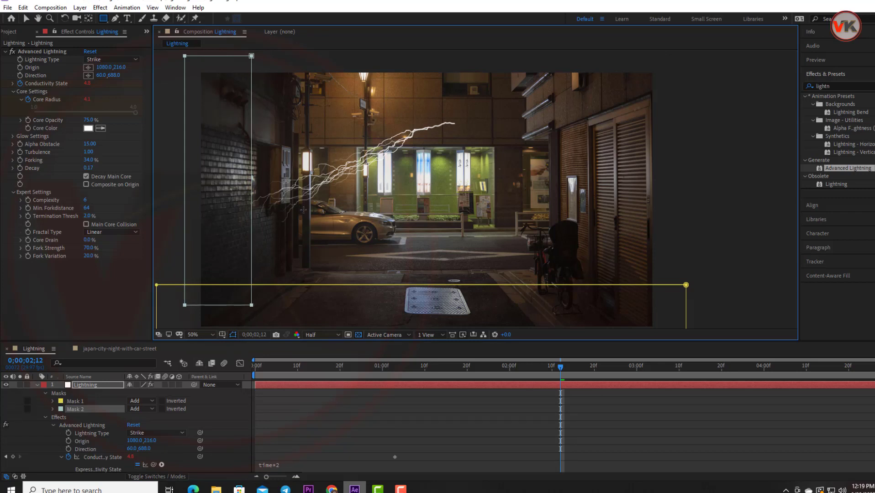
left_click(37, 52)
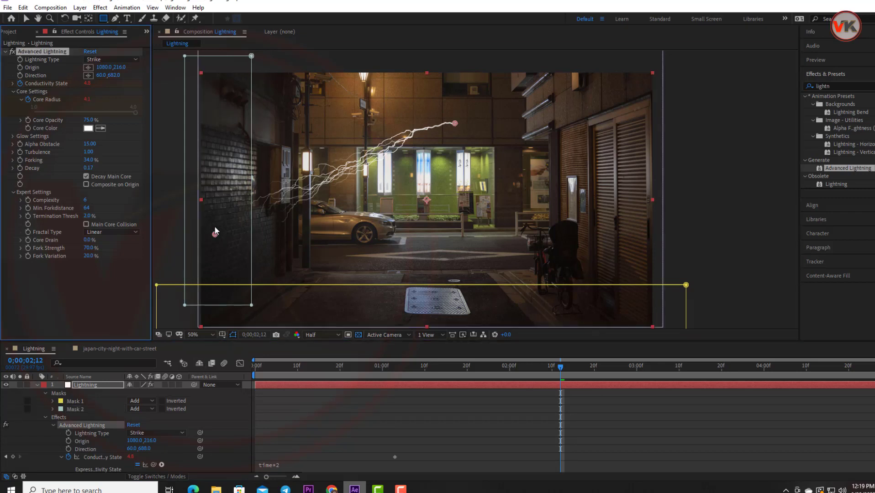
mouse_move(215, 234)
left_mouse_down()
mouse_move(216, 272)
mouse_move(164, 283)
mouse_move(134, 265)
left_mouse_up()
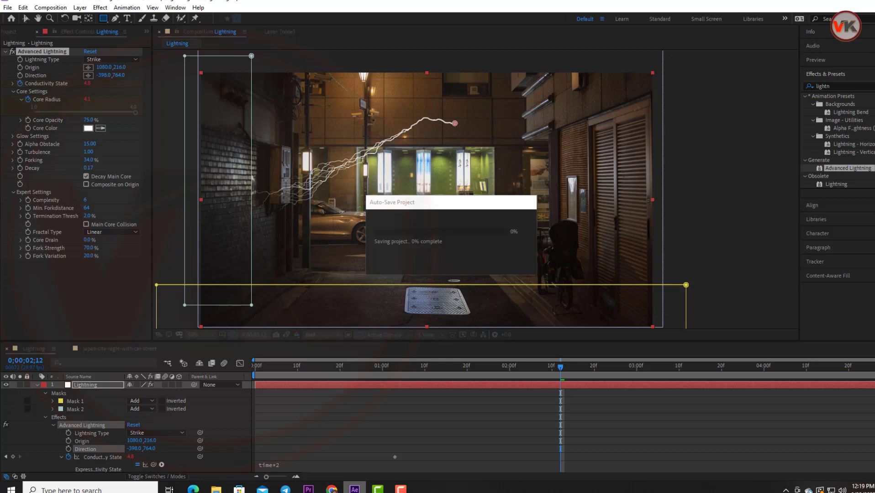
- Move the bolt's origin to 754,452 at the shop front and aim it at 1350,996
left_click(25, 18)
mouse_move(455, 125)
left_mouse_down()
mouse_move(309, 224)
mouse_move(424, 176)
left_mouse_up()
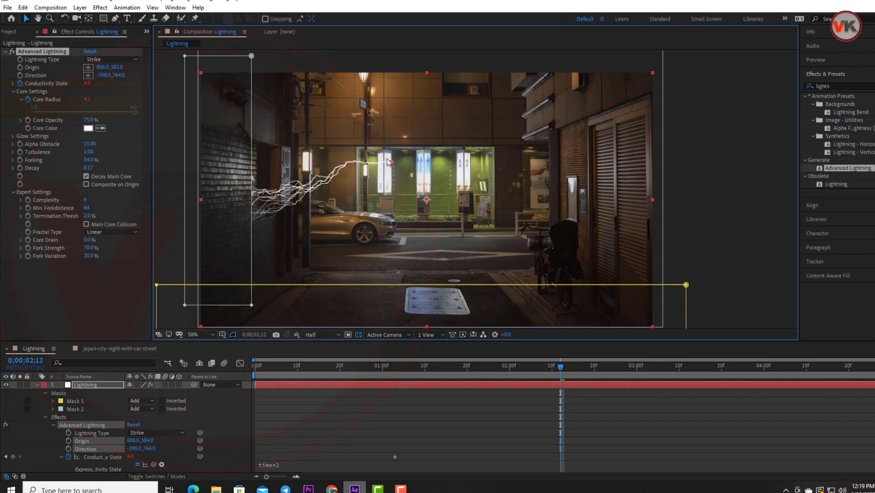
left_click(41, 59)
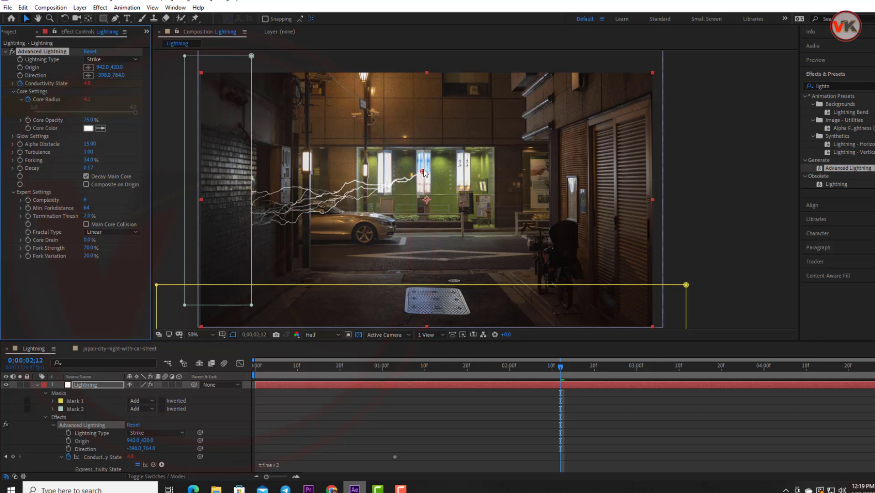
mouse_move(424, 172)
left_mouse_down()
mouse_move(503, 170)
mouse_move(358, 171)
mouse_move(379, 178)
left_mouse_up()
key("comma")
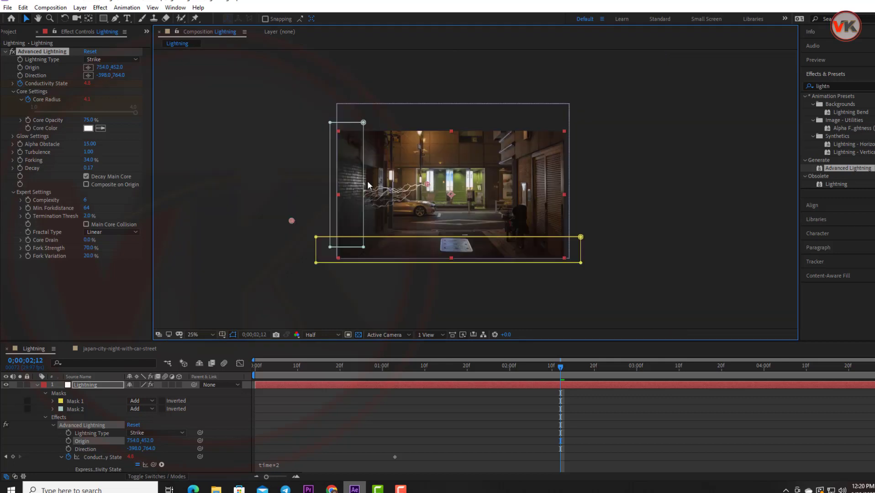
mouse_move(297, 221)
left_mouse_down()
mouse_move(435, 254)
mouse_move(499, 247)
left_mouse_up()
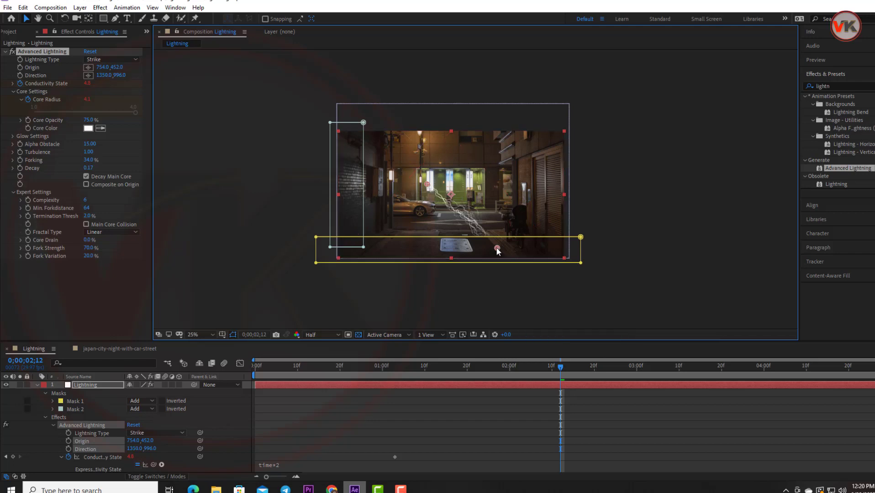
key("period")
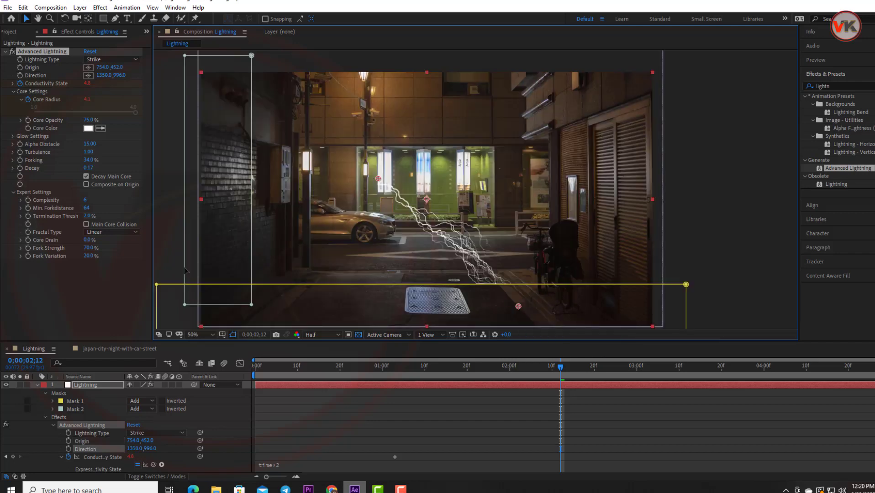
- Try Breaking, Bouncey and Two-Way Strike, settle on Direction type, and aim the bolt left to 90,844
left_click(120, 60)
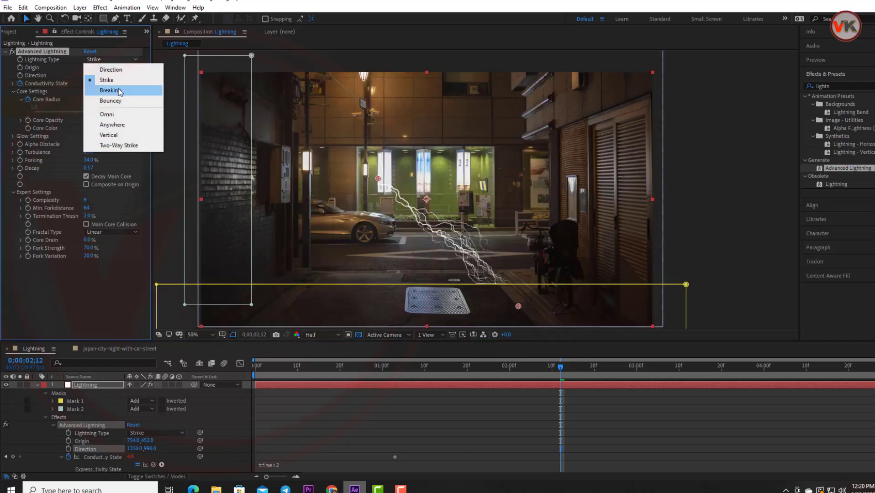
left_click(119, 90)
left_click_drag(519, 307, 291, 300)
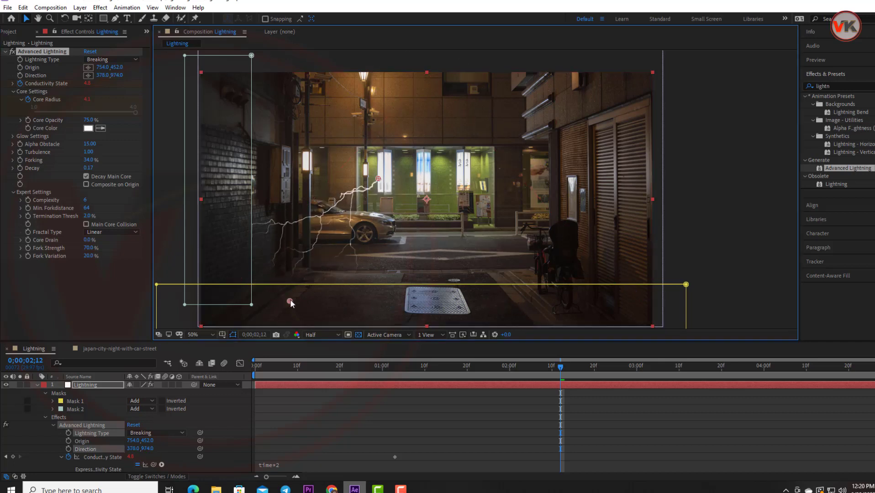
left_click(98, 58)
left_click(98, 58)
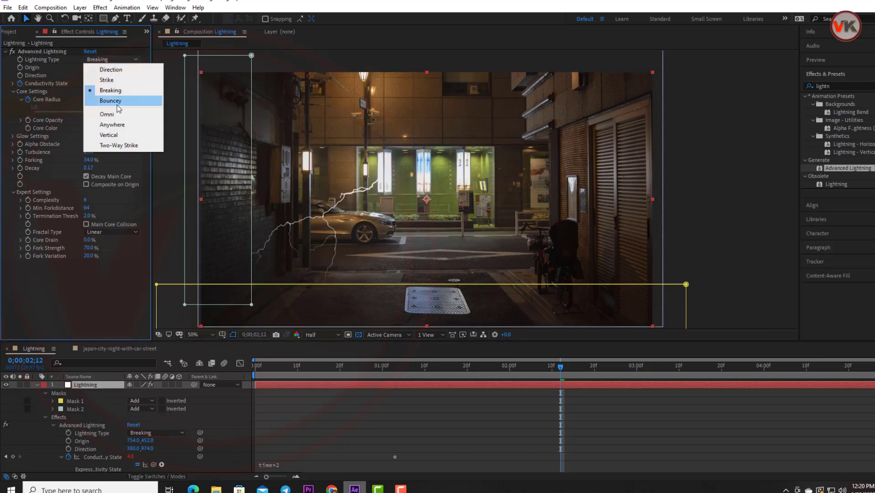
left_click(116, 104)
left_click(109, 59)
left_click(124, 141)
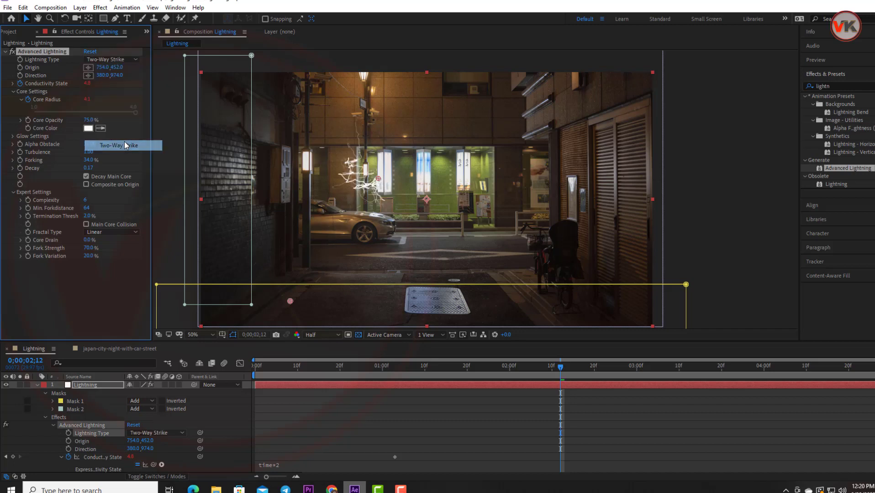
left_click(117, 59)
left_click(118, 67)
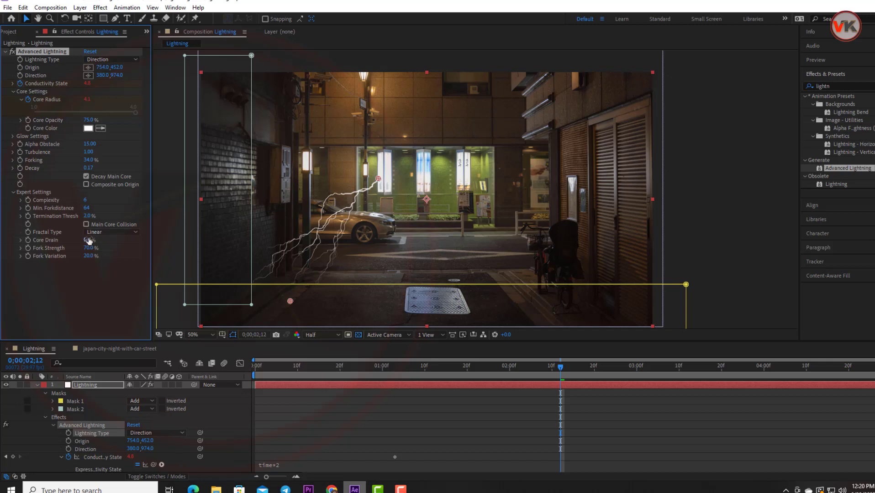
mouse_move(293, 301)
left_mouse_down()
mouse_move(377, 301)
mouse_move(222, 270)
left_mouse_up()
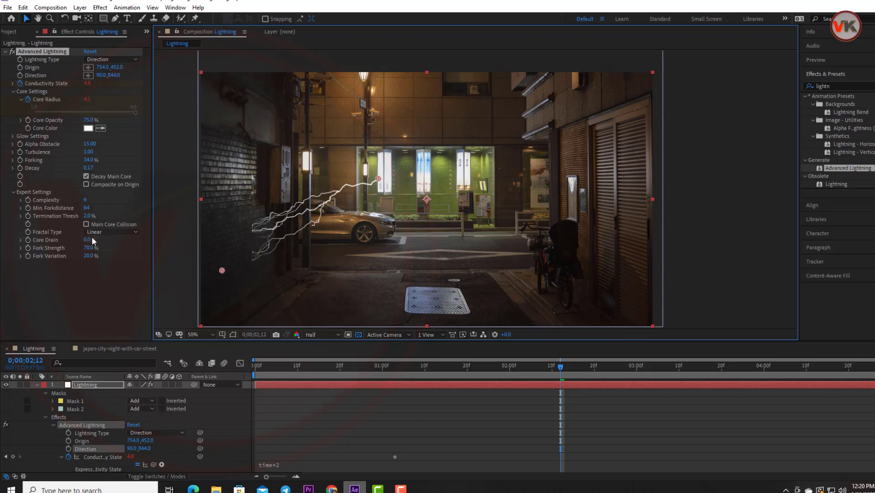
- Lower Fork Strength and preview the bolt striking the manhole cover
mouse_move(92, 240)
left_mouse_down()
mouse_move(65, 244)
mouse_move(96, 248)
mouse_move(97, 257)
mouse_move(120, 252)
left_mouse_up()
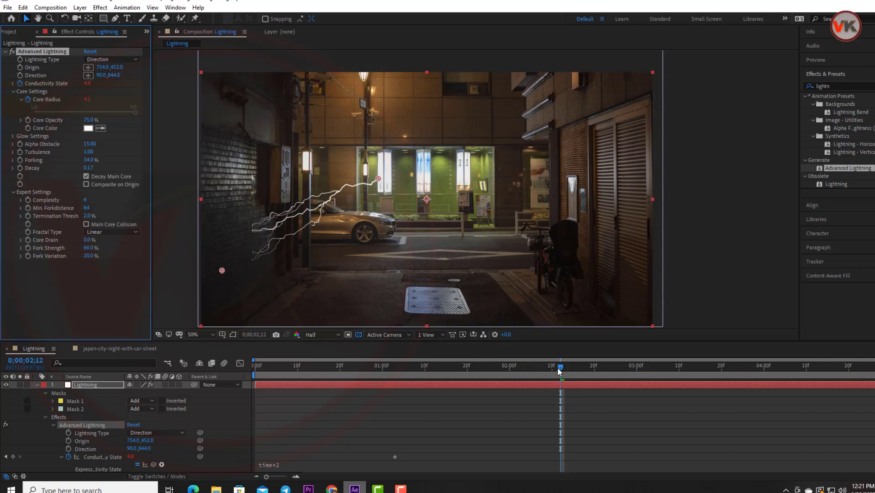
key("space")
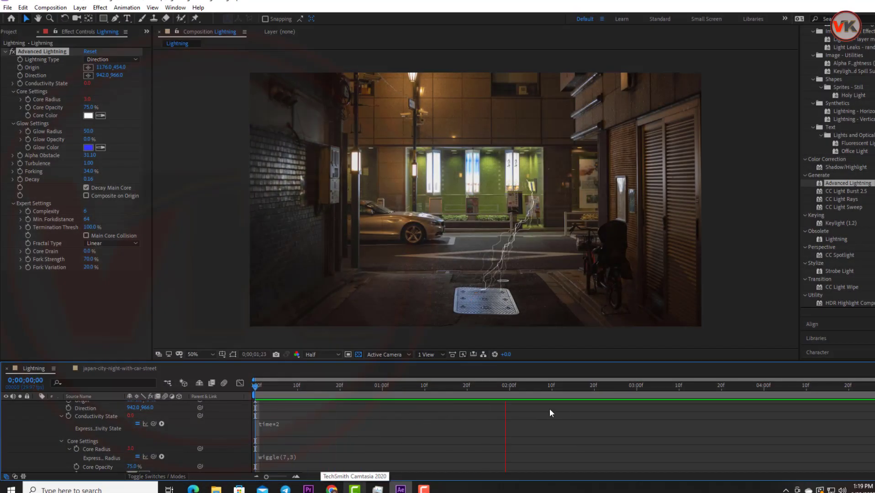
- Shift the lightning origin left over the shop and nudge the direction target slightly left
key("space")
scroll(202, 414, "up", 5)
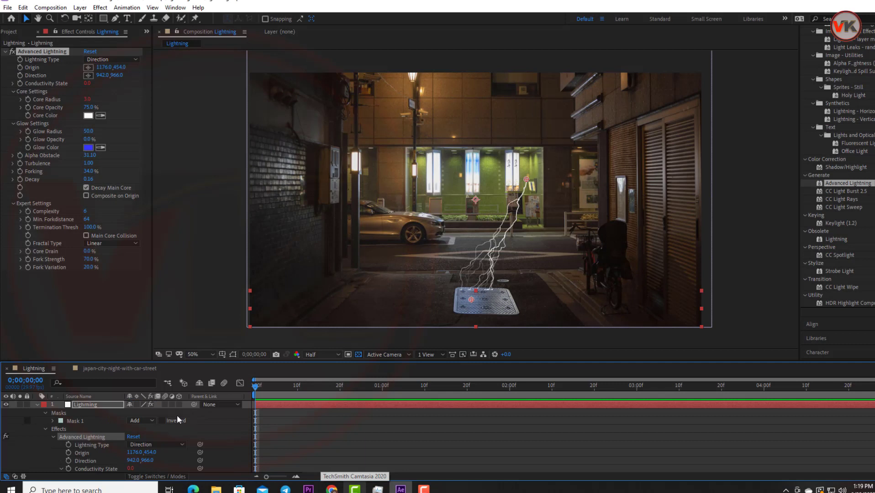
left_click(37, 405)
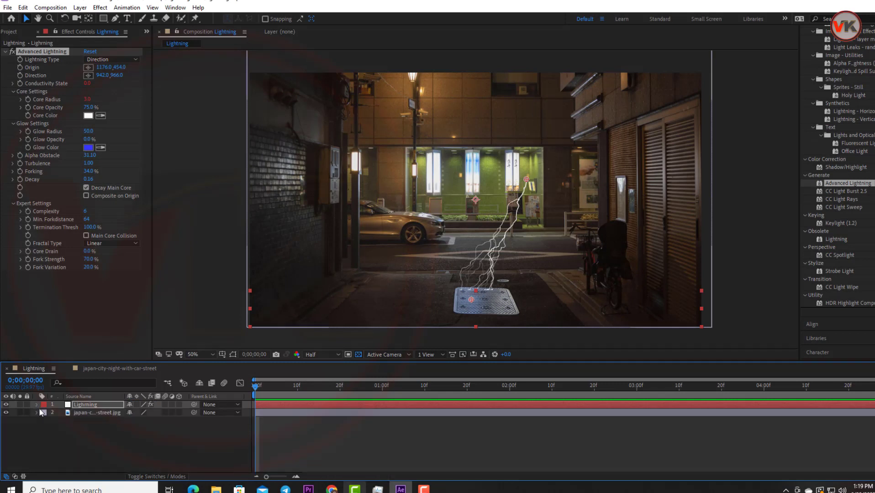
left_click(21, 86)
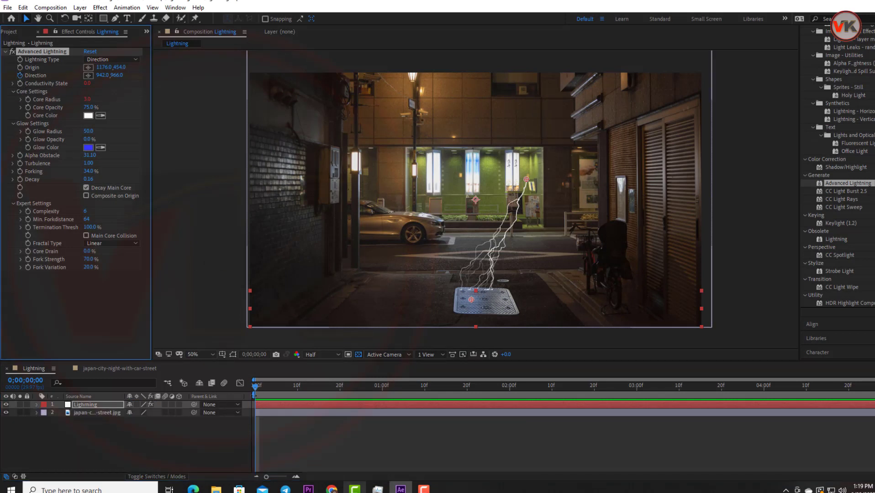
left_click_drag(257, 388, 466, 387)
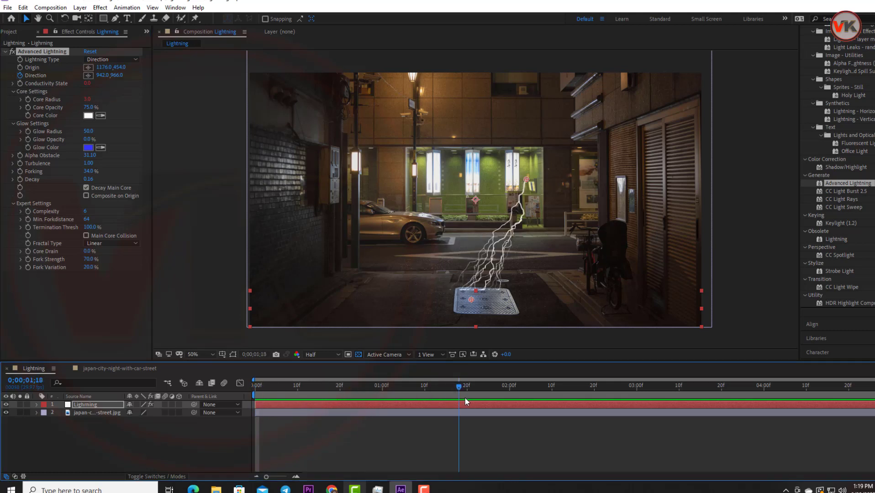
mouse_move(525, 180)
left_mouse_down()
mouse_move(405, 174)
mouse_move(443, 180)
left_mouse_up()
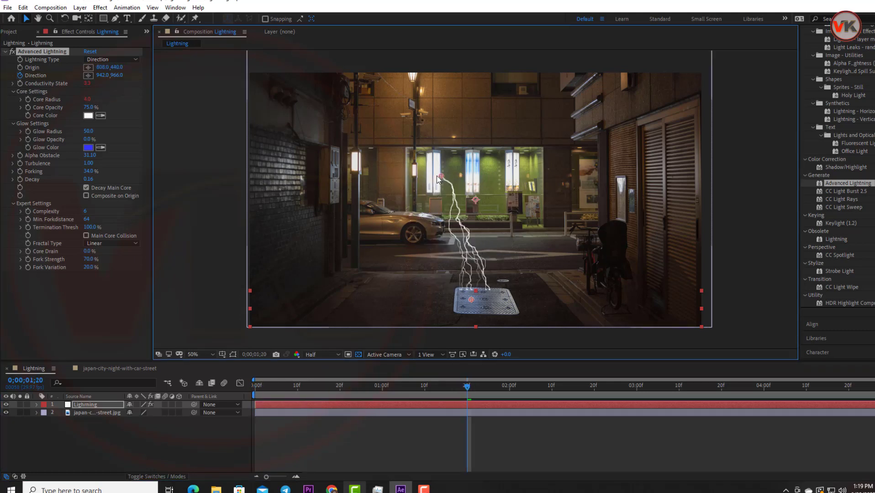
left_click_drag(468, 389, 248, 384)
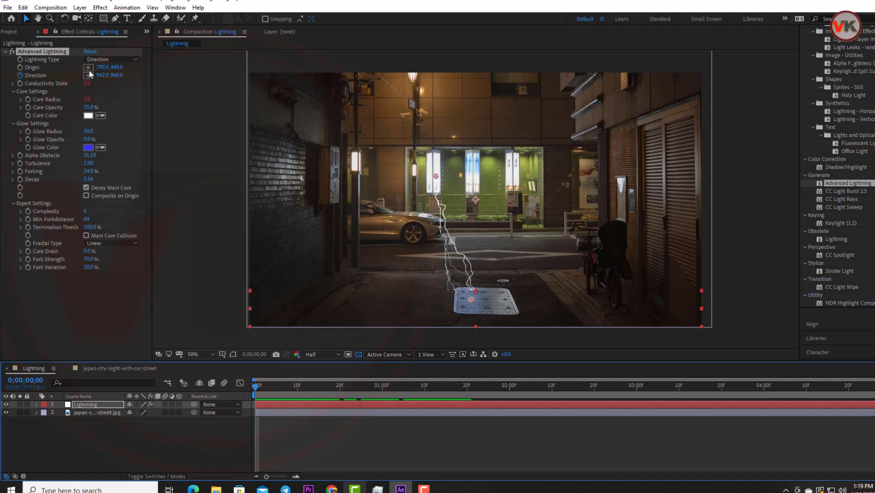
mouse_move(97, 75)
left_mouse_down()
mouse_move(113, 85)
mouse_move(110, 76)
left_mouse_up()
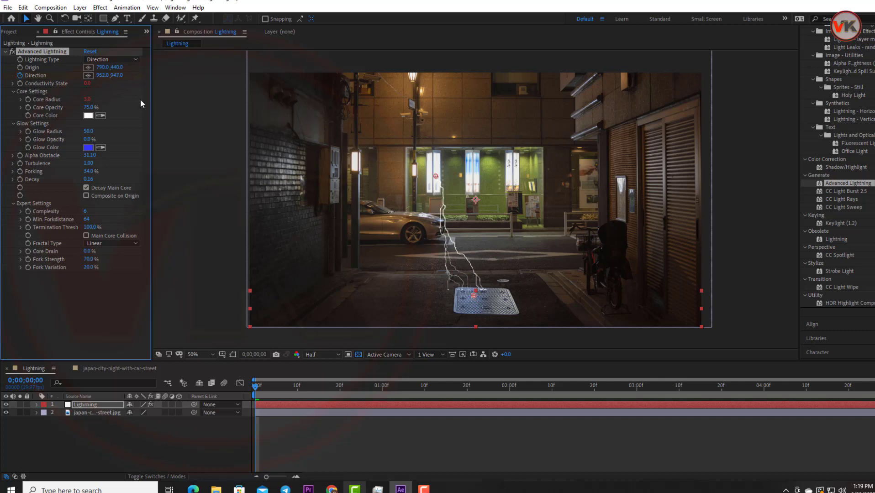
key("space")
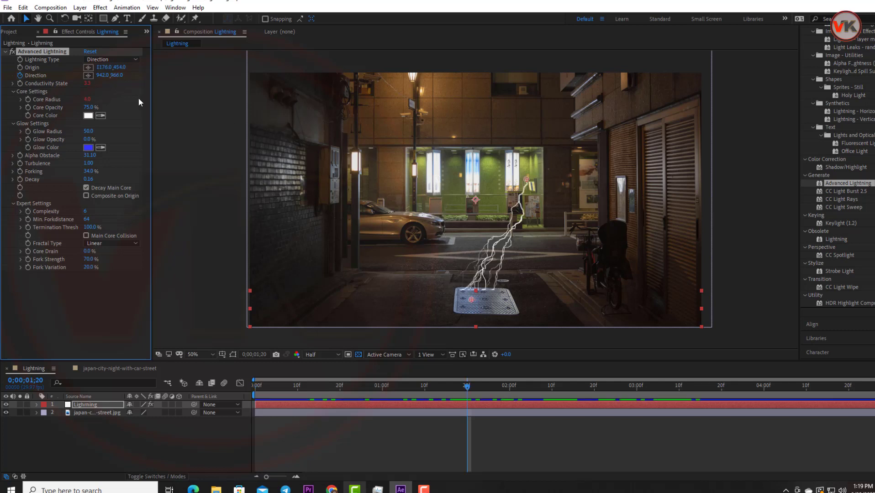
key("space")
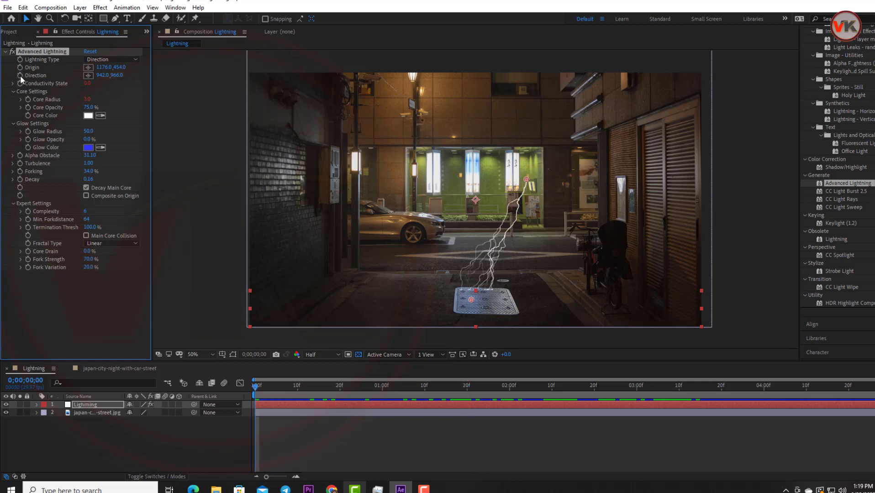
- Keyframe the Origin, moving it left along the shop front around 0;00;01;06–0;00;01;10, then preview
left_click(19, 68)
mouse_move(254, 386)
left_mouse_down()
mouse_move(407, 418)
mouse_move(472, 395)
left_mouse_up()
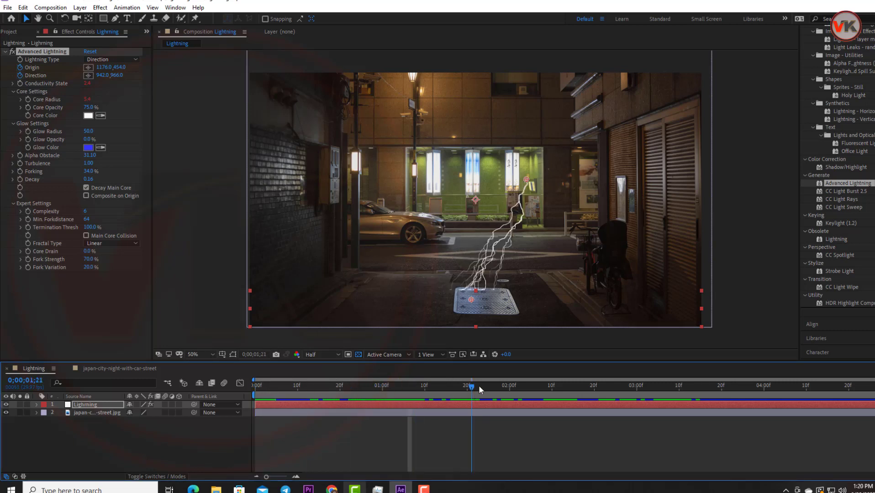
mouse_move(526, 179)
left_mouse_down()
mouse_move(406, 184)
mouse_move(436, 182)
left_mouse_up()
left_click(425, 393)
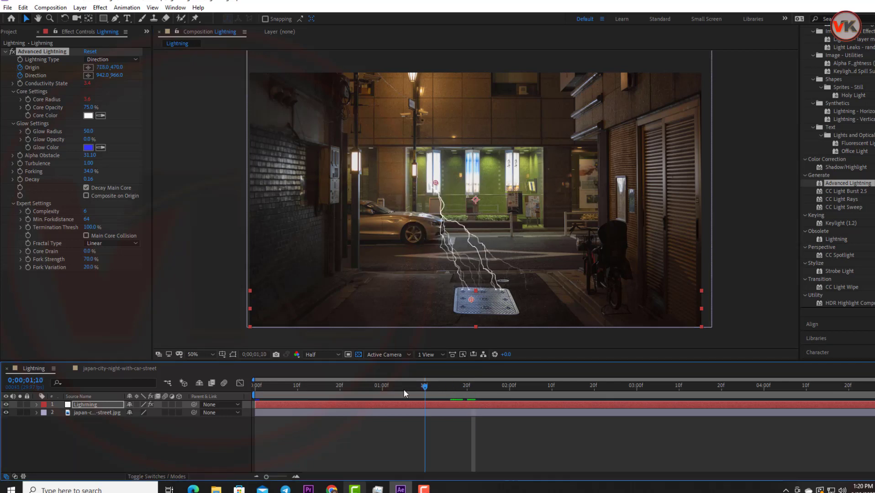
left_click_drag(404, 394, 255, 392)
key("space")
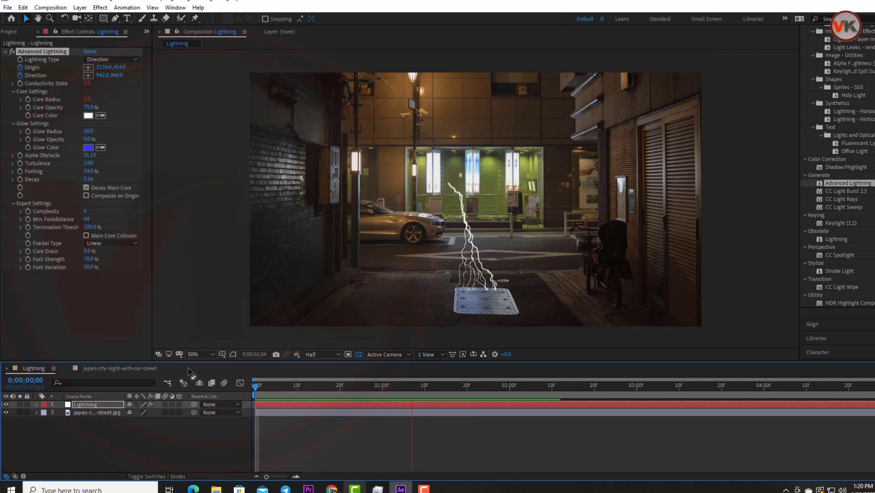
- At 0;00;02;16, aim the bolt's Direction down-left to 398,914 and select the Lightning layer
left_click(576, 388)
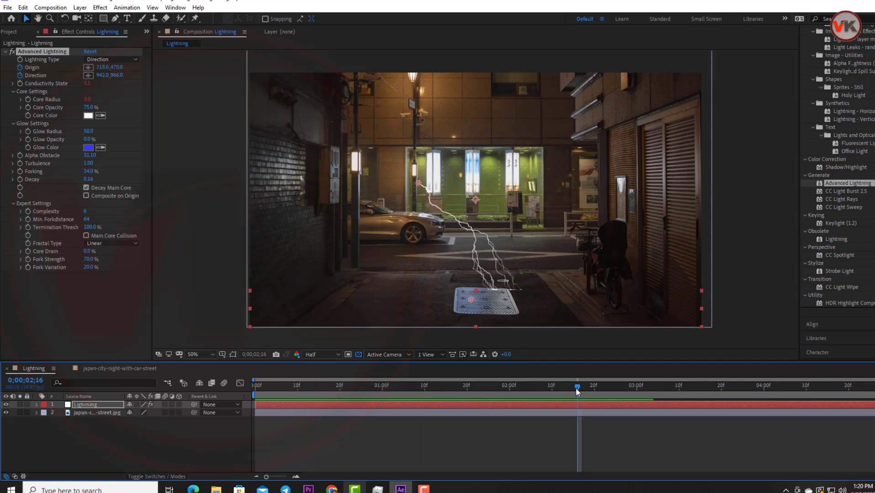
left_click_drag(471, 300, 344, 290)
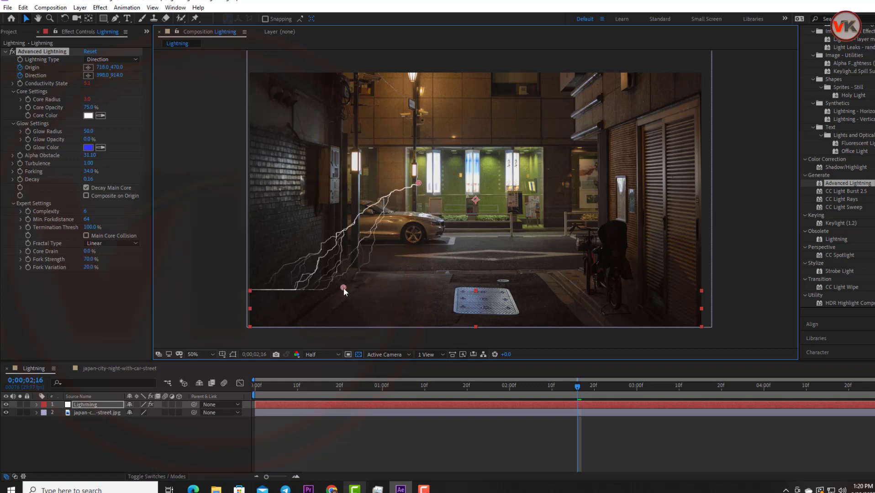
left_click(83, 405)
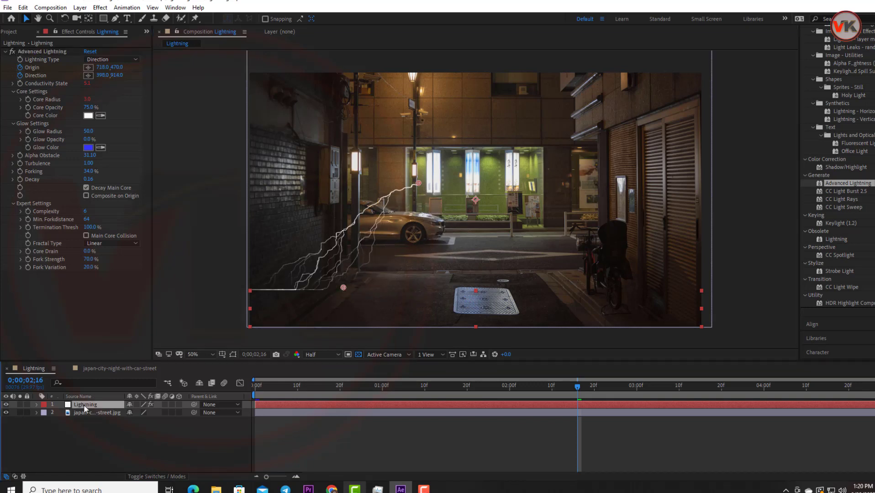
left_click(104, 19)
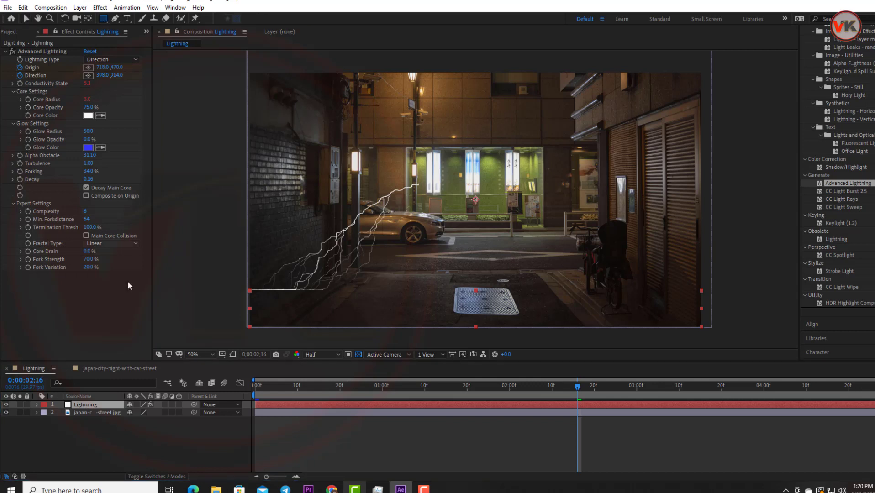
- Draw a second rectangular mask over the left side of the frame
left_click(37, 405)
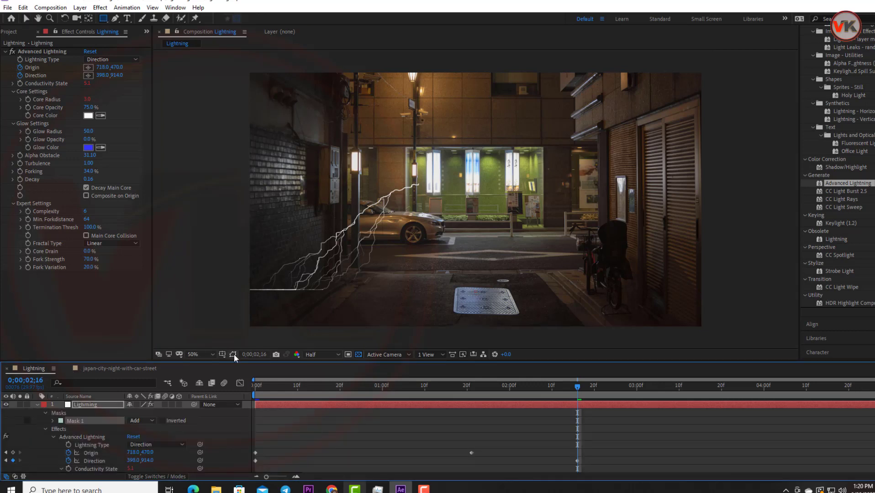
left_click(233, 355)
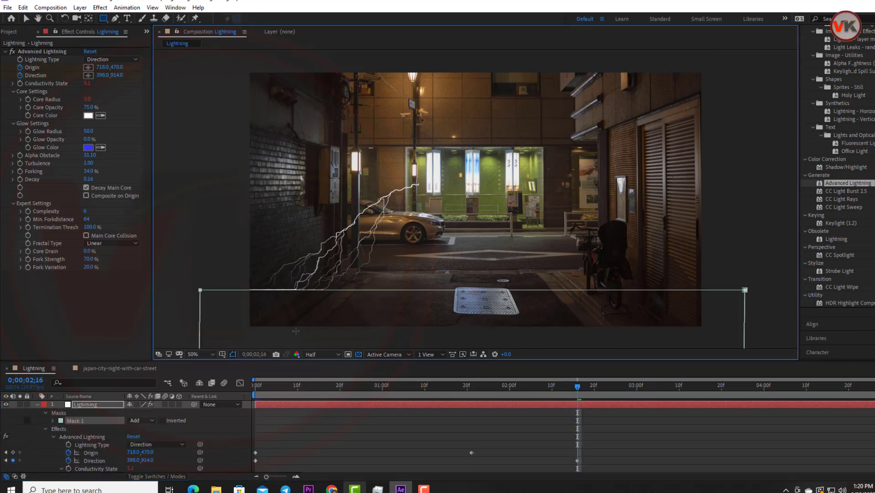
left_click_drag(224, 65, 286, 335)
- At 0;00;02;16, re-aim Direction to 106,798 toward the left wall and set Alpha Obstacle to 88.20
left_click_drag(578, 391, 237, 384)
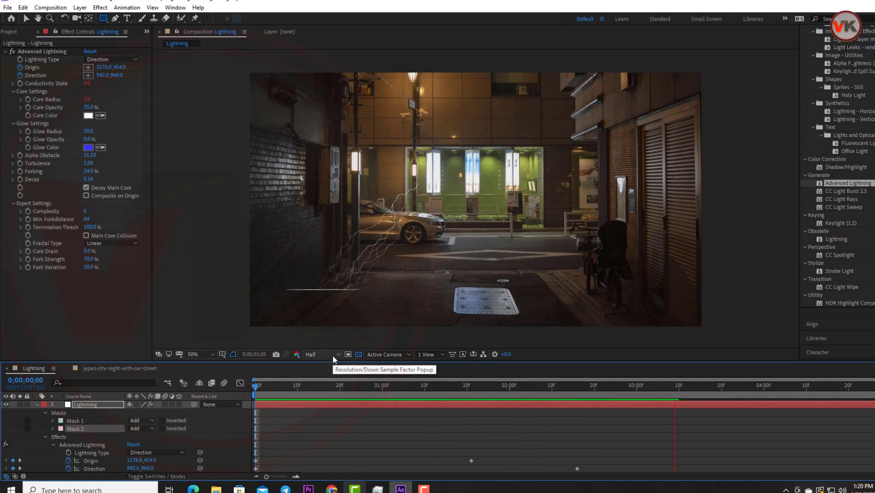
left_click_drag(743, 393, 577, 421)
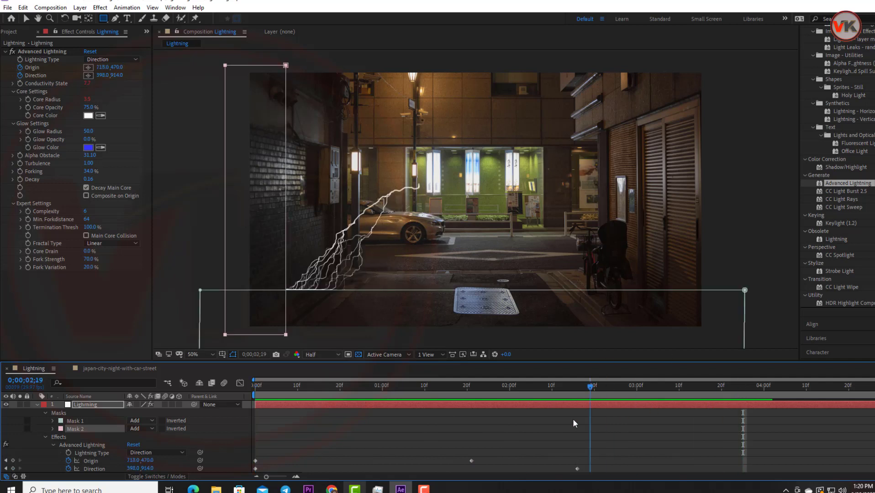
left_click(27, 52)
mouse_move(344, 289)
left_mouse_down()
mouse_move(275, 251)
mouse_move(275, 262)
left_mouse_up()
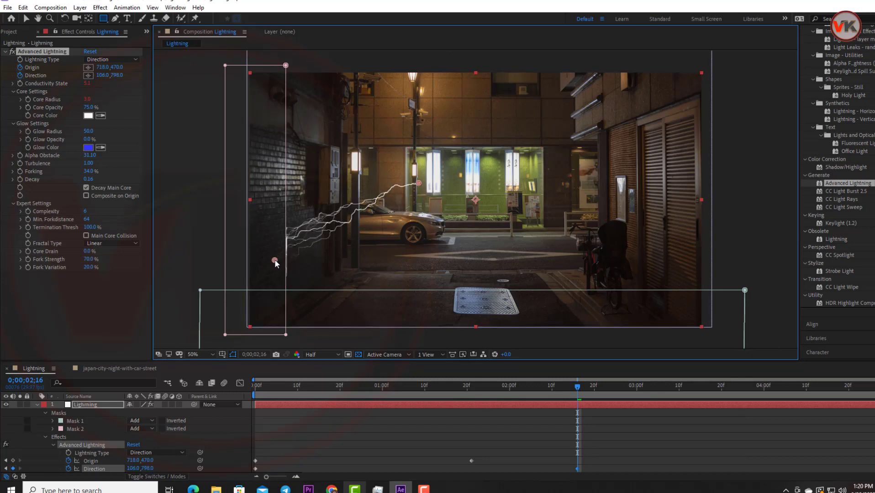
left_click_drag(90, 157, 80, 156)
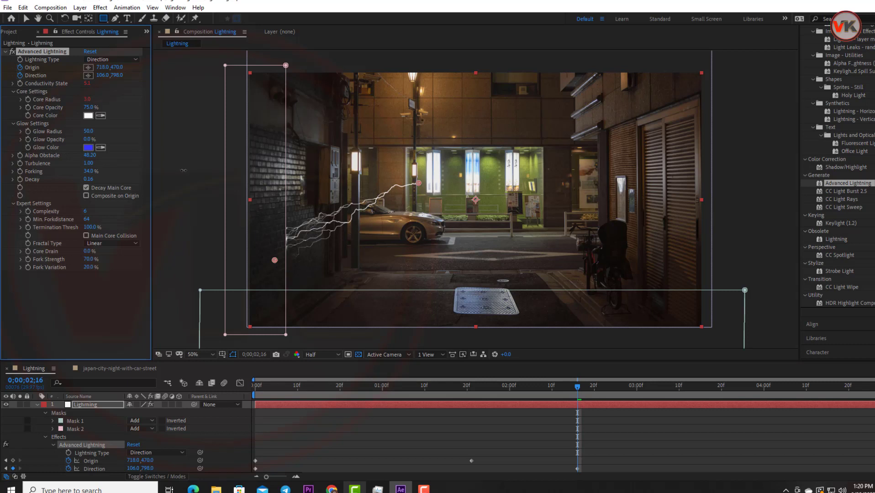
left_click(234, 354)
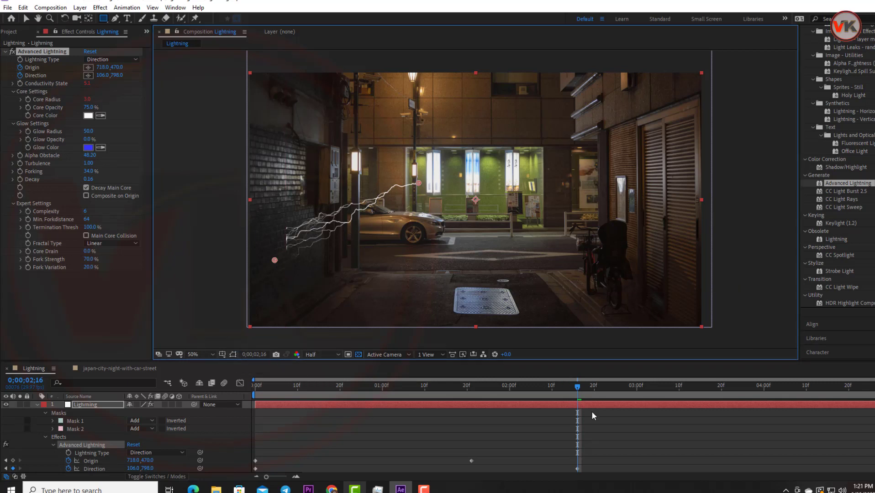
- Preview the strike, then raise Alpha Obstacle to 79.50 at about two seconds
left_click_drag(577, 393, 245, 396)
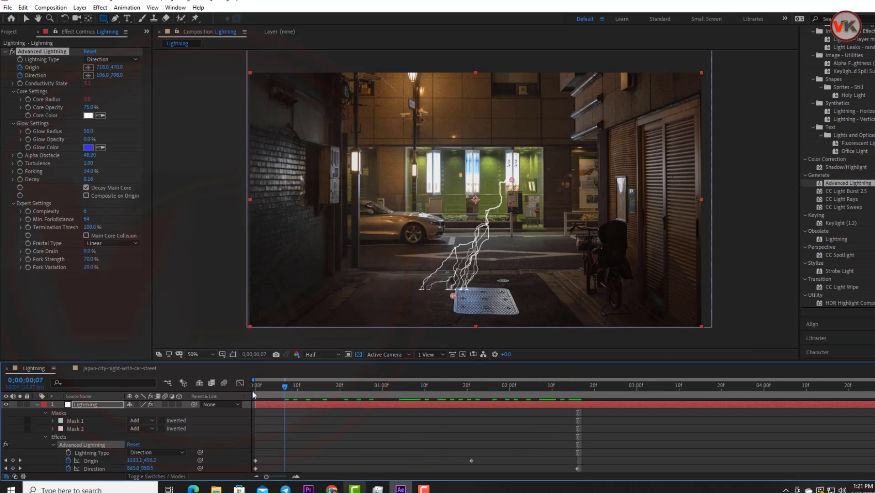
key("space")
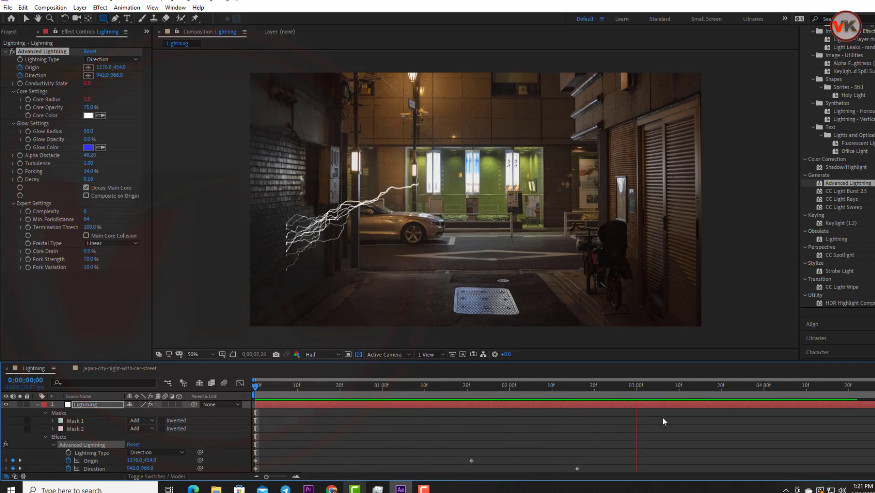
left_click(639, 389)
left_click_drag(638, 391, 504, 391)
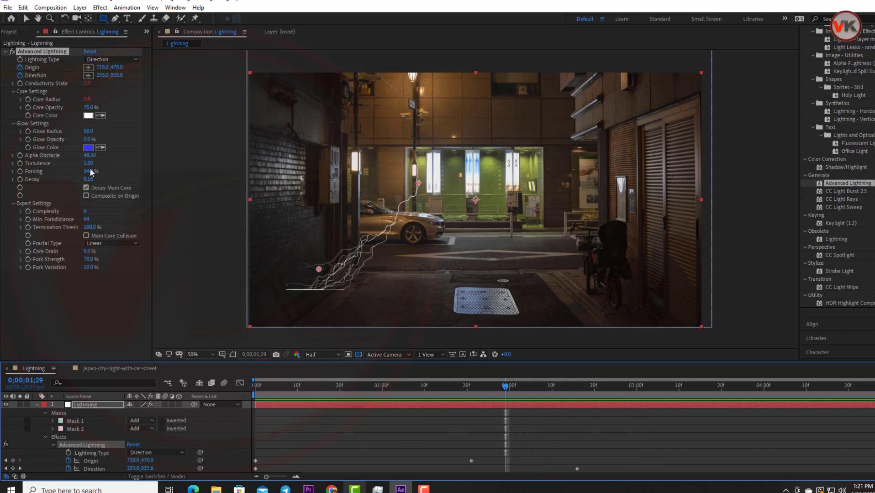
left_click_drag(89, 155, 121, 164)
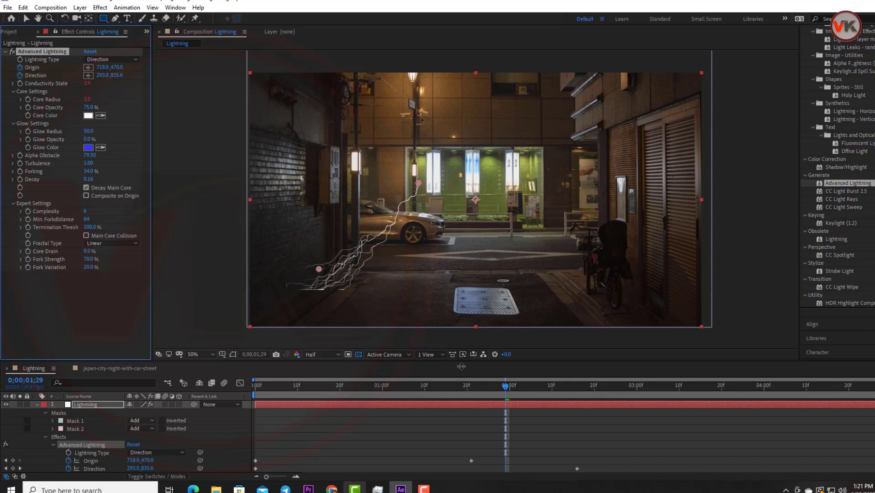
- Preview the strike again and park the playhead just before three seconds
left_click_drag(506, 391, 563, 402)
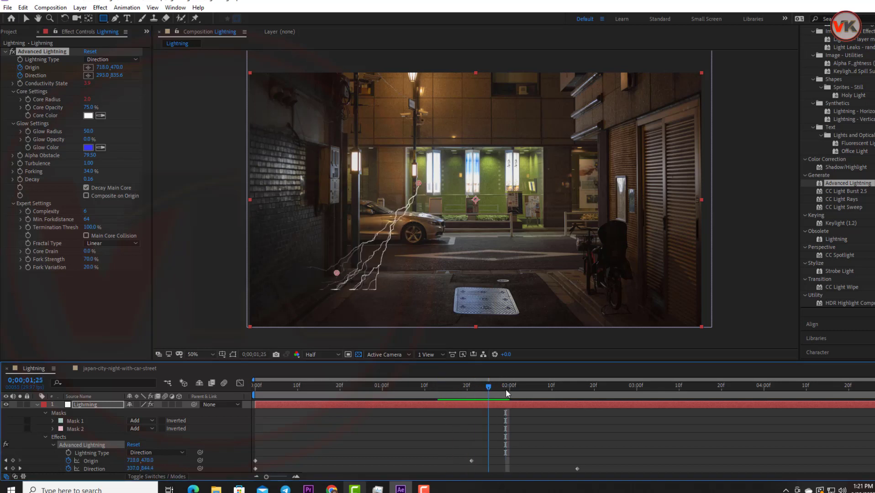
key("space")
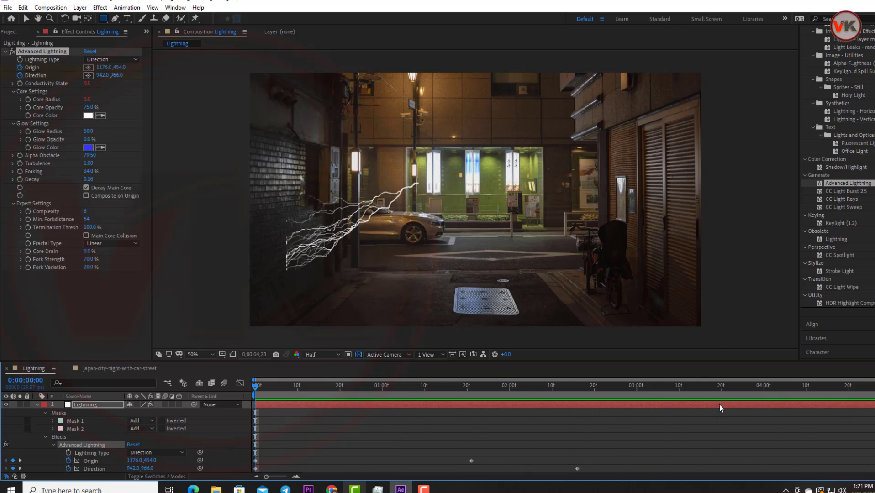
key("space")
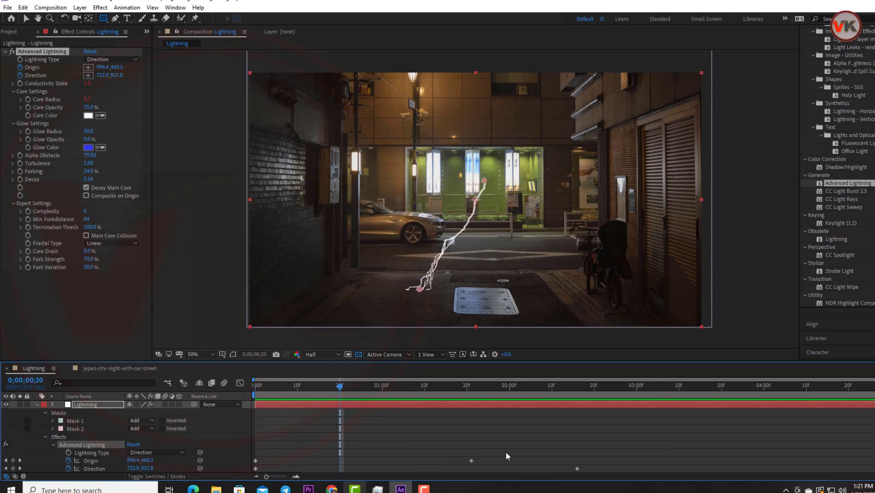
left_click(471, 461)
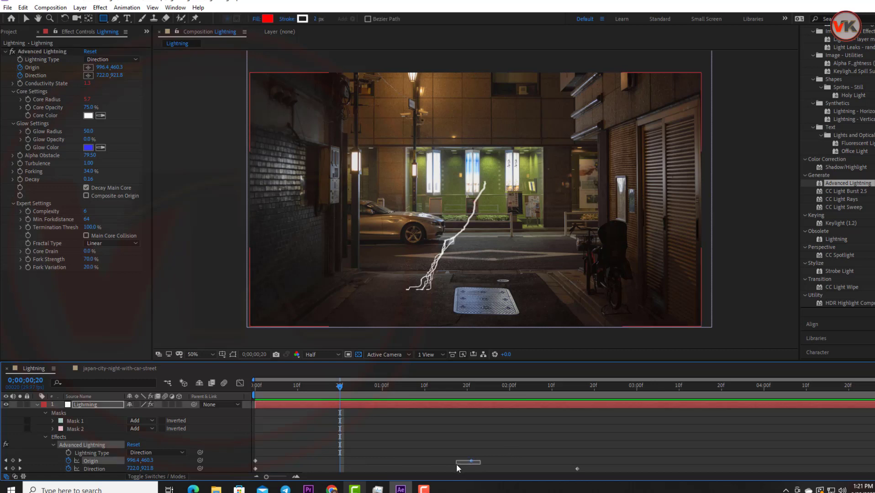
left_click_drag(357, 388, 673, 437)
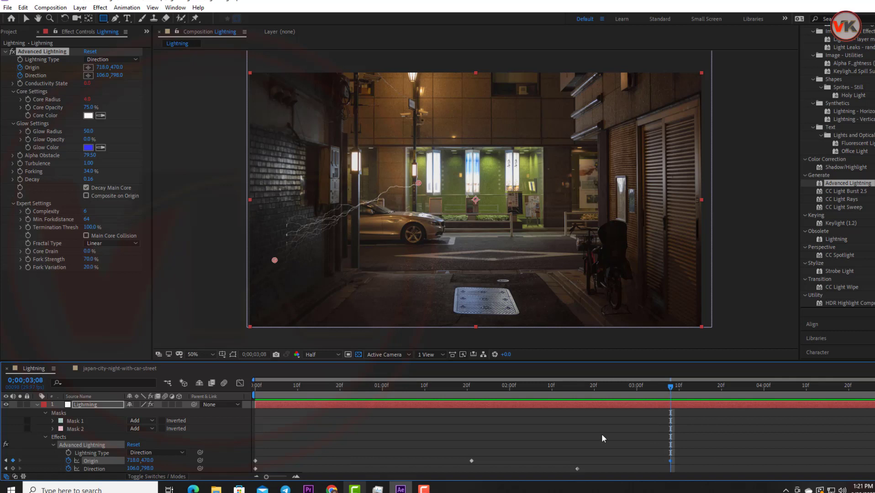
left_click_drag(664, 387, 629, 414)
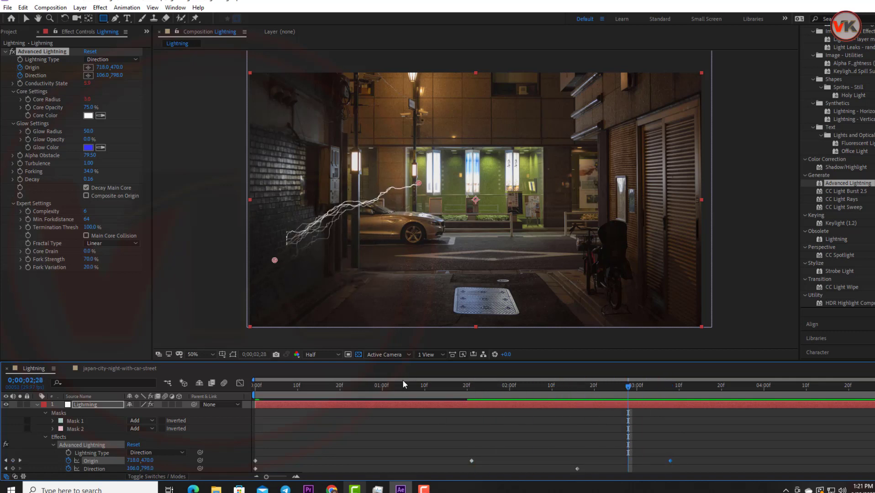
scroll(407, 431, "down", 2)
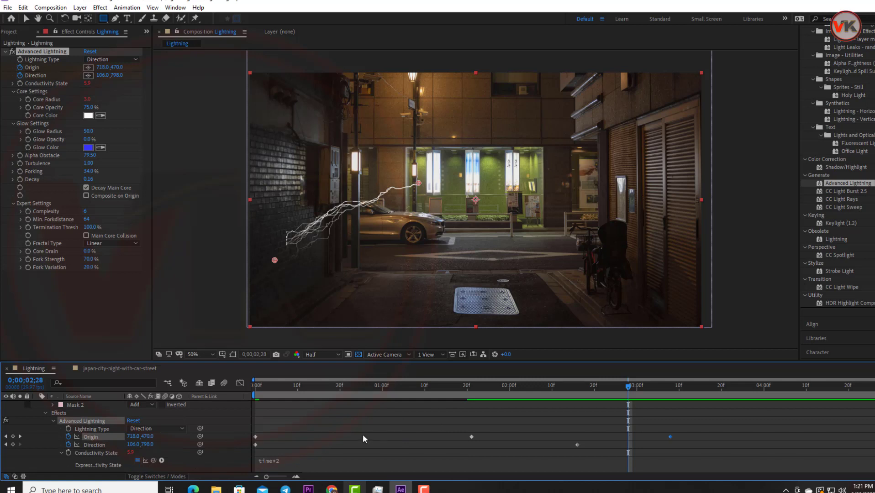
- Paste the first Direction keyframe later so the bolt swings back to 942,966 onto the manhole
left_click(255, 444)
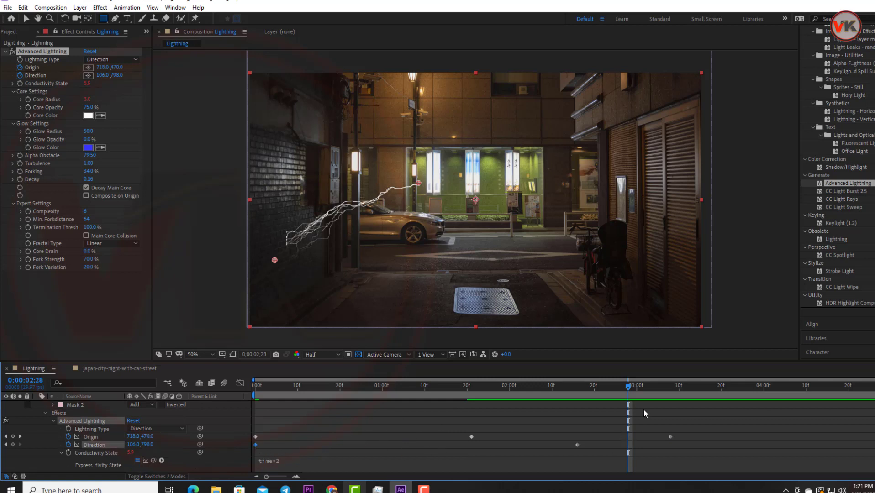
key("ctrl+v")
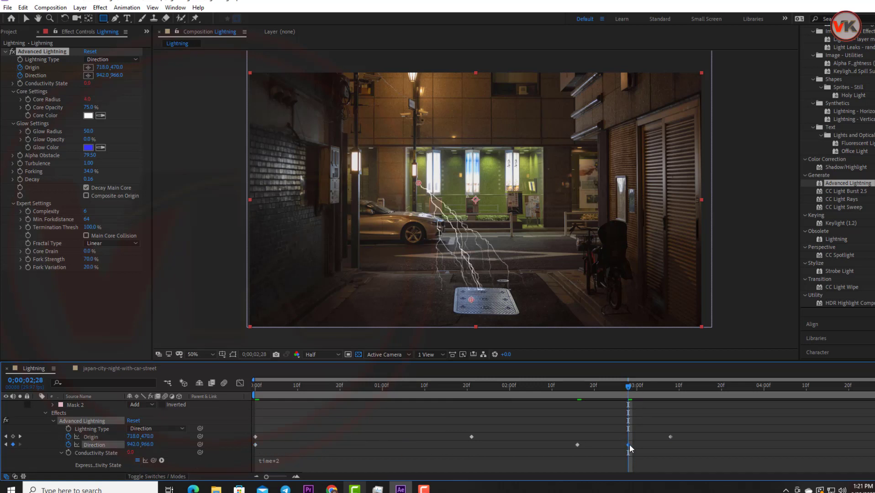
left_click_drag(629, 445, 695, 446)
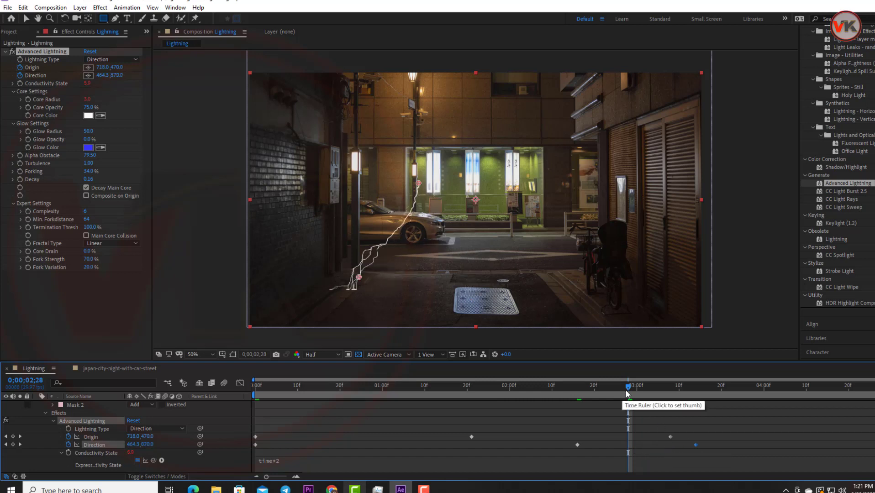
key("space")
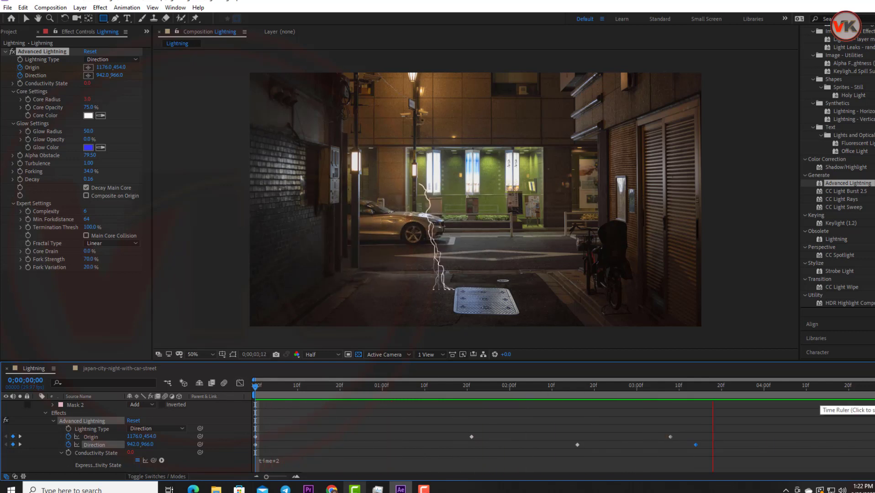
key("space")
scroll(862, 408, "up", 2)
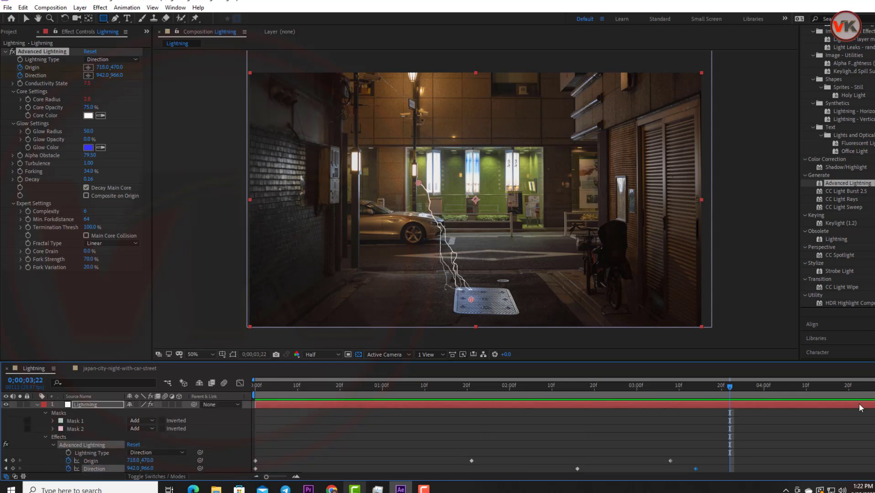
left_click(38, 405)
left_click(116, 451)
- Pre-compose the Lightning layer as 'Lightning sha', moving all attributes into the new composition
left_click(92, 404)
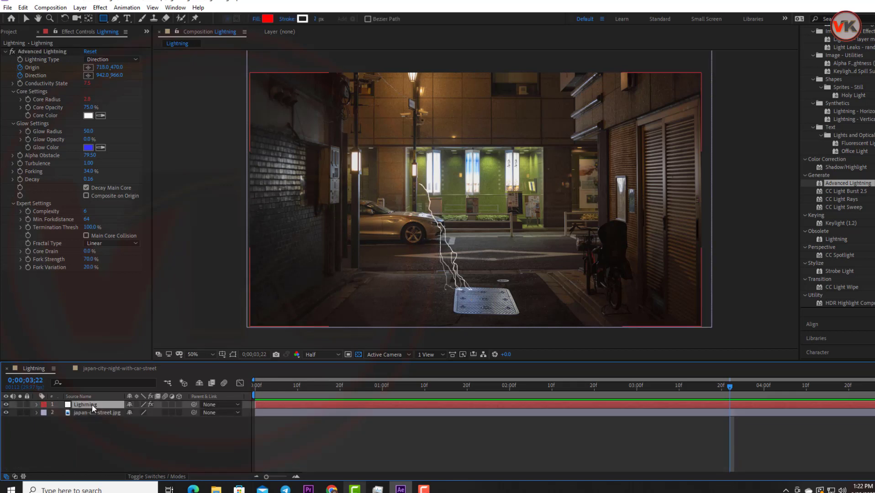
right_click(92, 404)
left_click(139, 362)
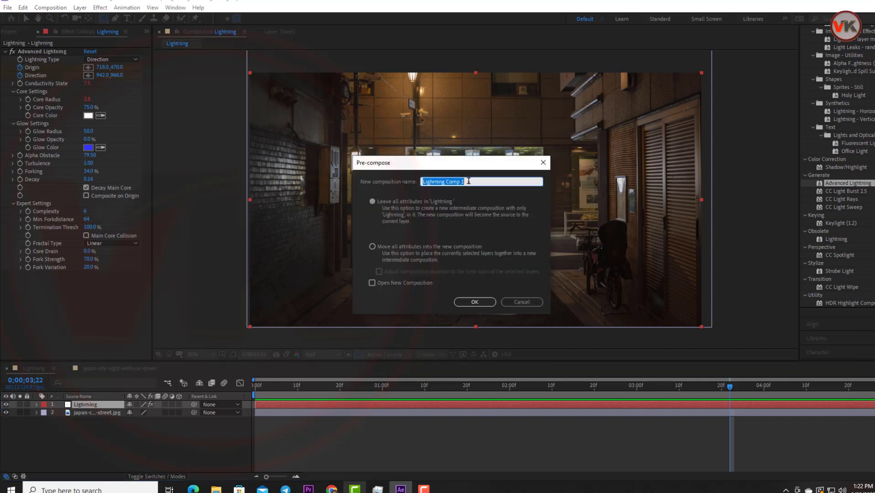
left_click(467, 181)
left_click(372, 247)
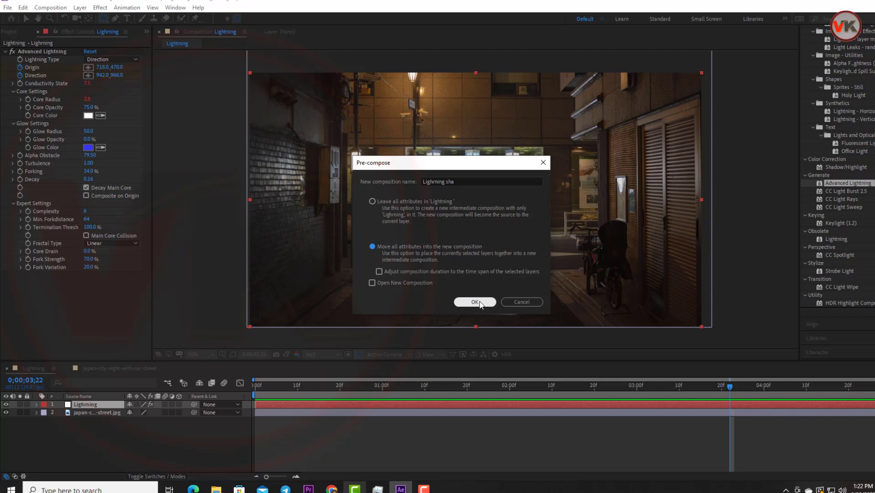
left_click(475, 302)
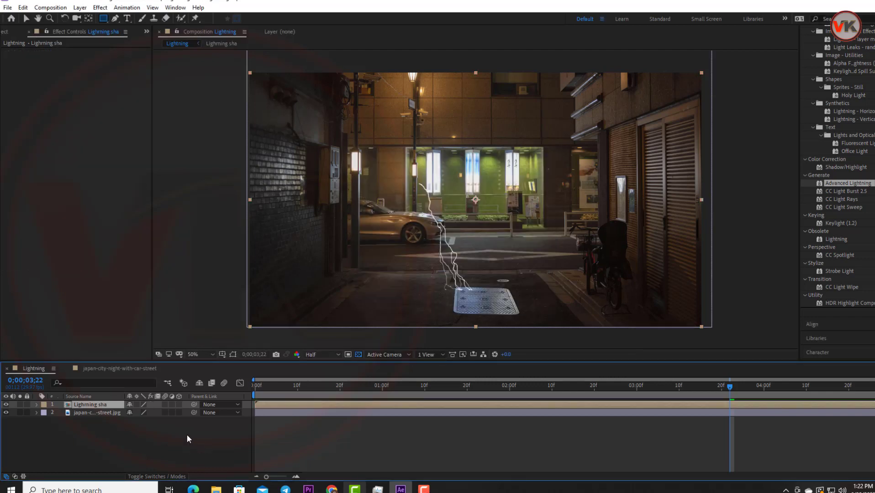
- Open the Lightning sha precomp on a black background and preview the bolt
left_click(135, 432)
left_click(99, 404)
left_click(145, 433)
double_click(102, 404)
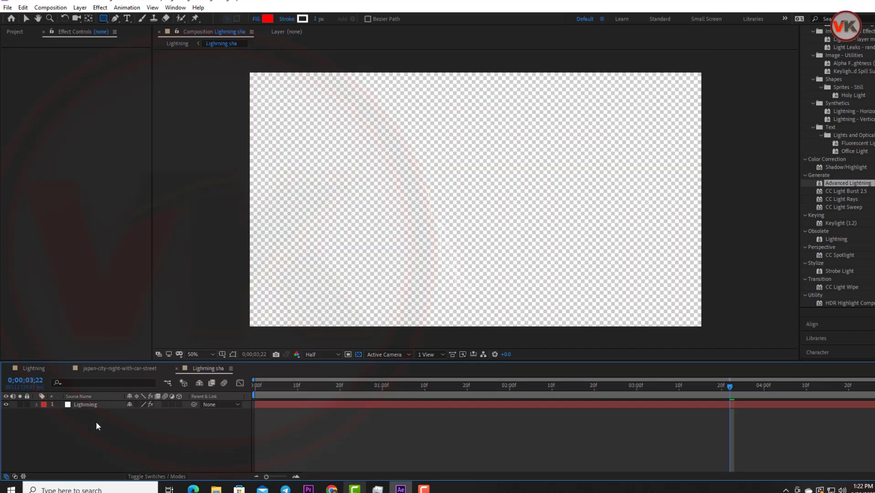
left_click(358, 355)
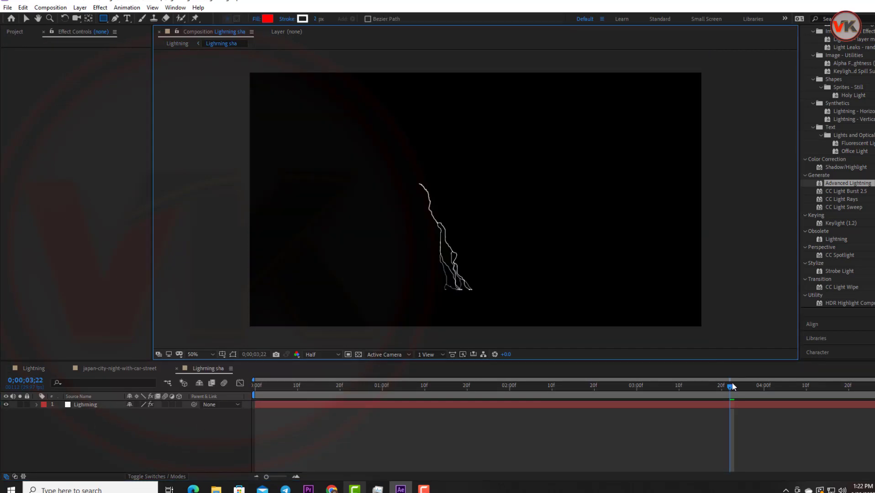
left_click_drag(732, 387, 206, 394)
key("space")
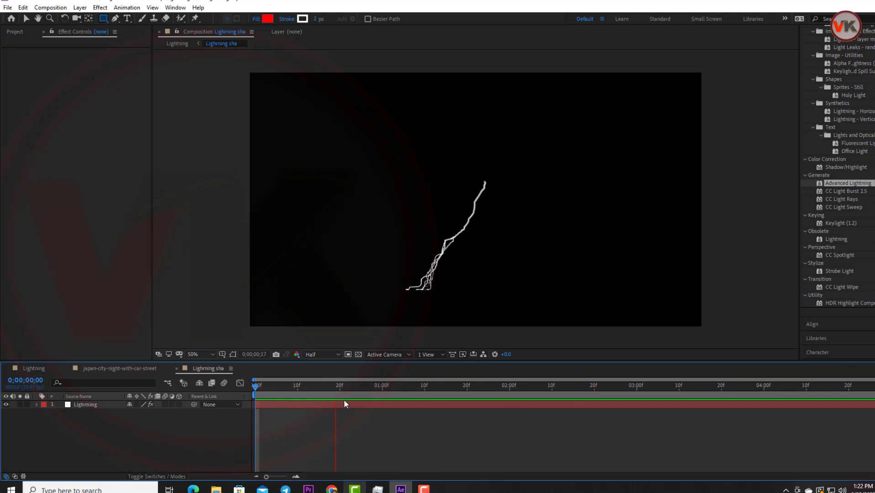
key("space")
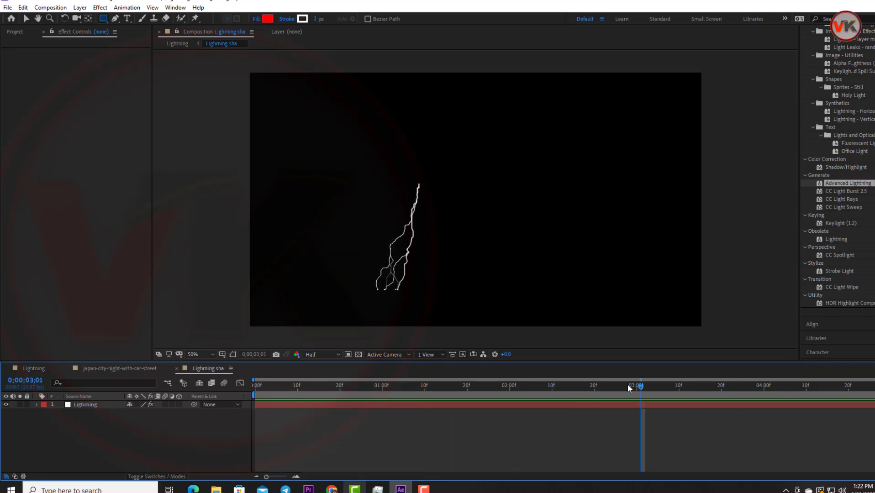
left_click_drag(628, 388, 463, 388)
- Set the Advanced Lightning Glow Opacity to 75% for a blue glow
left_click(79, 405)
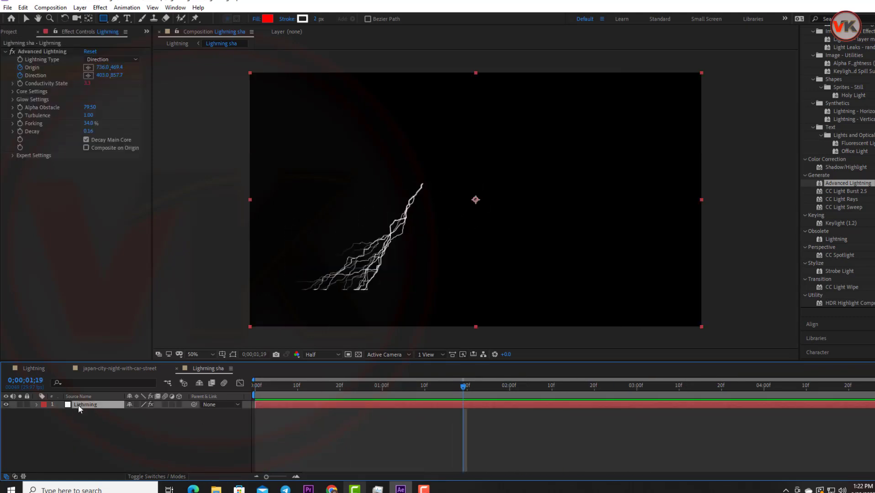
left_click(13, 100)
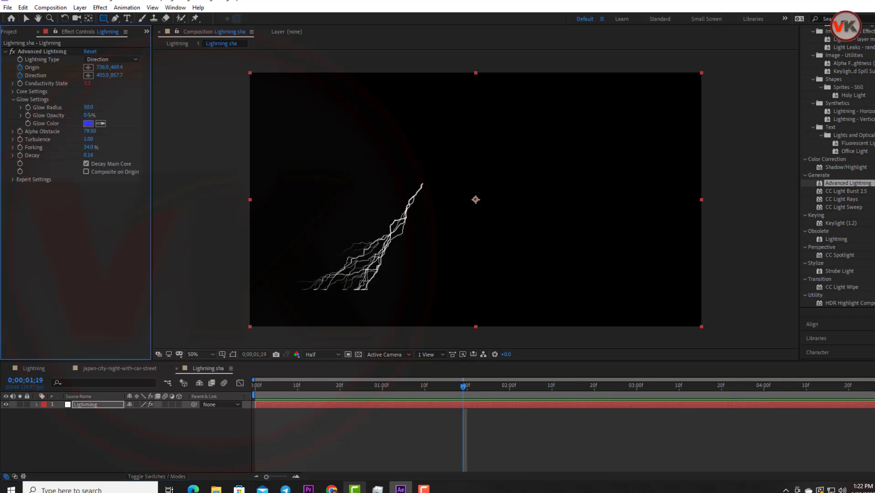
left_click_drag(87, 115, 104, 118)
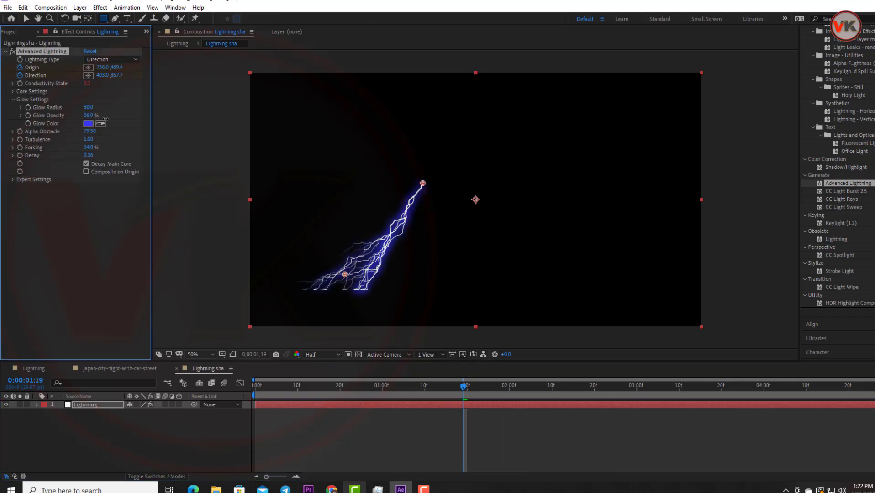
left_click(89, 115)
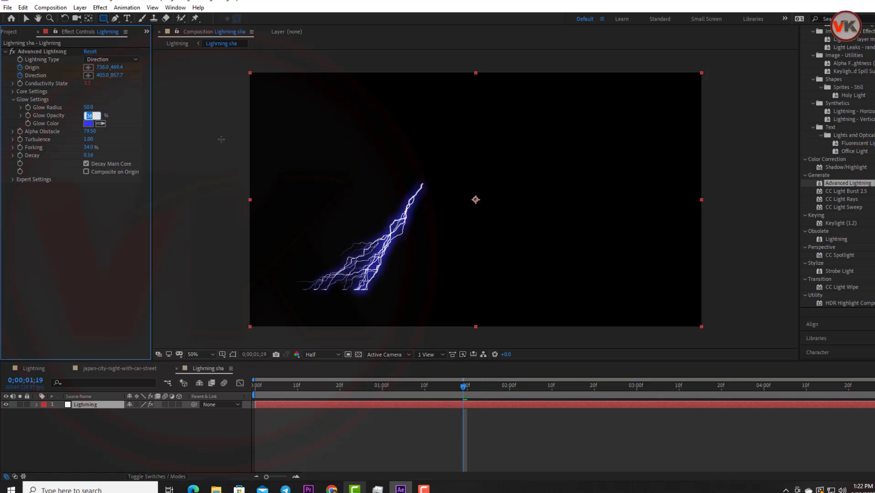
type("75")
key("Return")
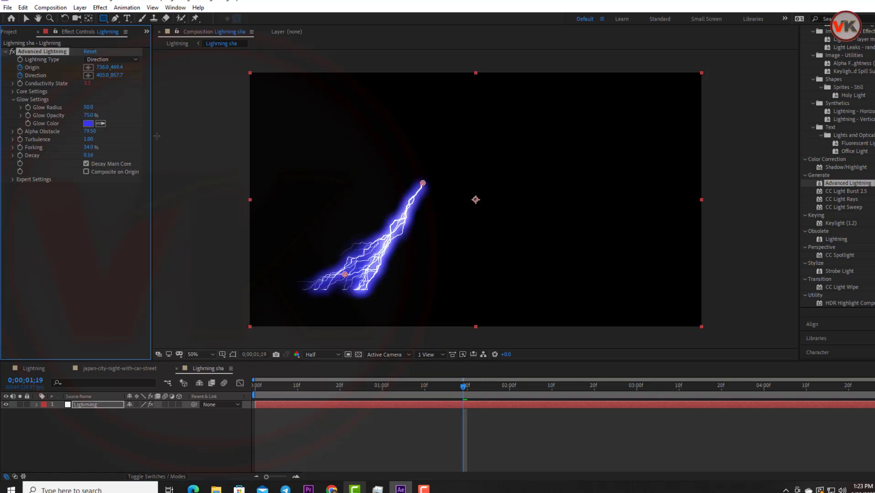
- Change the Glow Color from blue to yellow (FFD632)
left_click(88, 123)
left_click_drag(451, 171, 614, 137)
left_click_drag(640, 193, 642, 255)
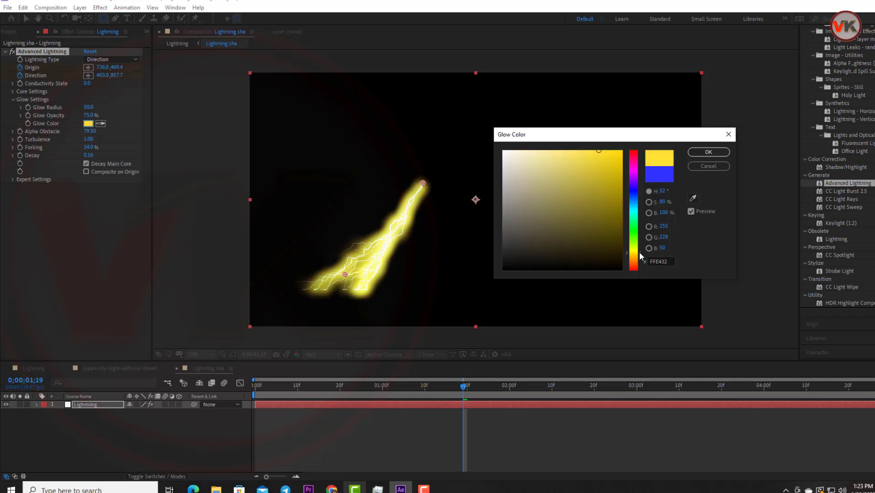
left_click(708, 152)
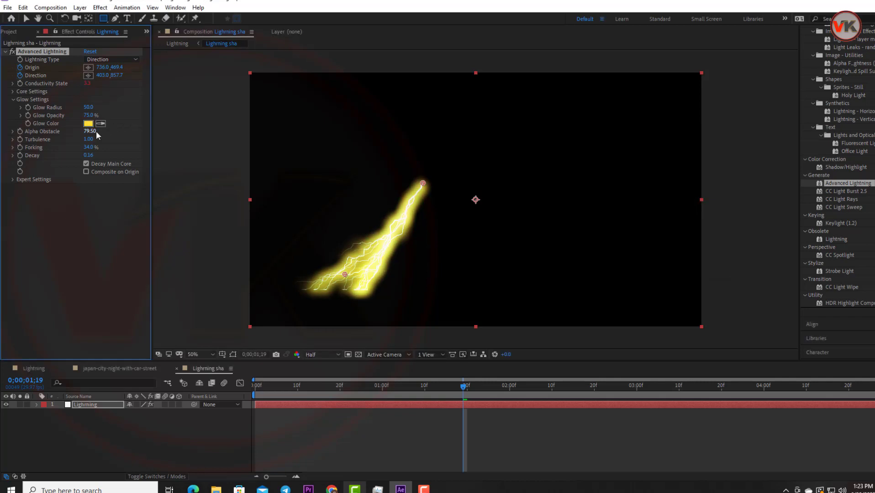
- Lower the Glow Radius to 10.8 for a tighter glow
left_click_drag(88, 109, 2, 106)
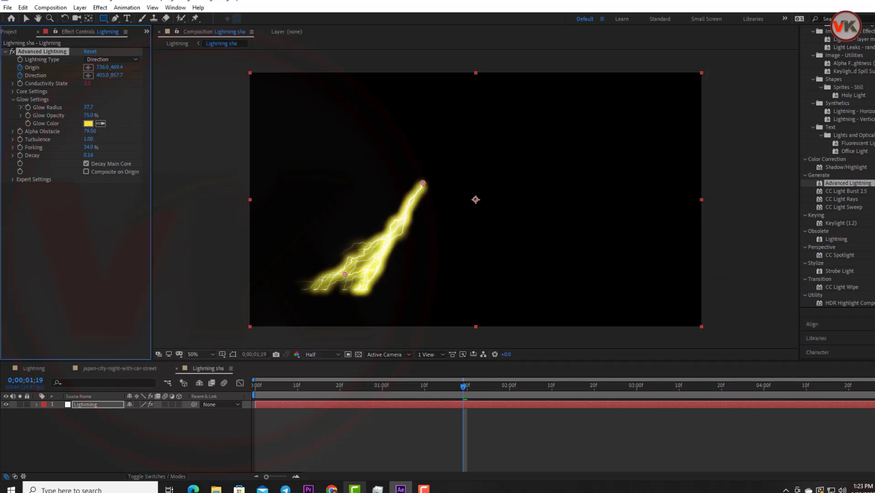
left_click_drag(88, 111, 13, 111)
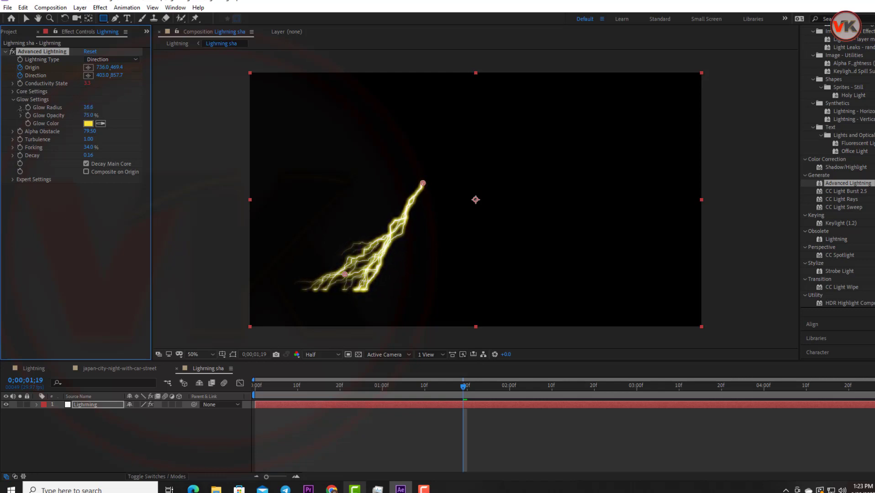
left_click_drag(86, 107, 75, 113)
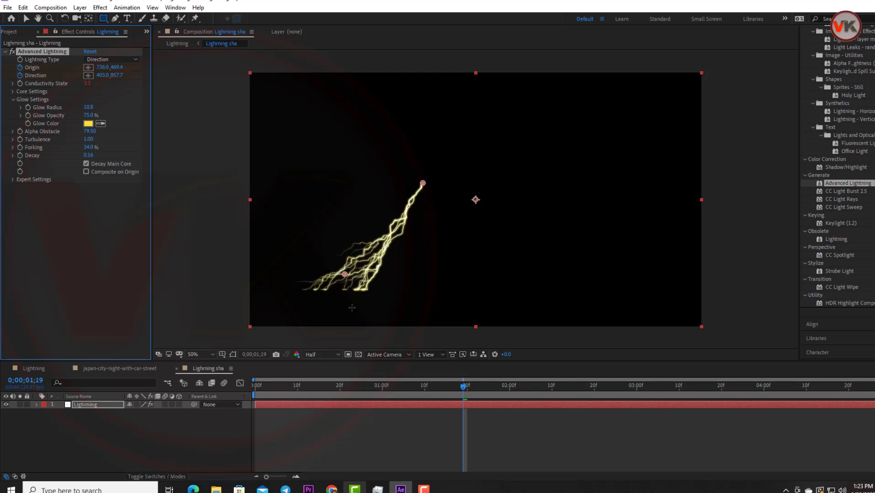
left_click_drag(464, 388, 235, 392)
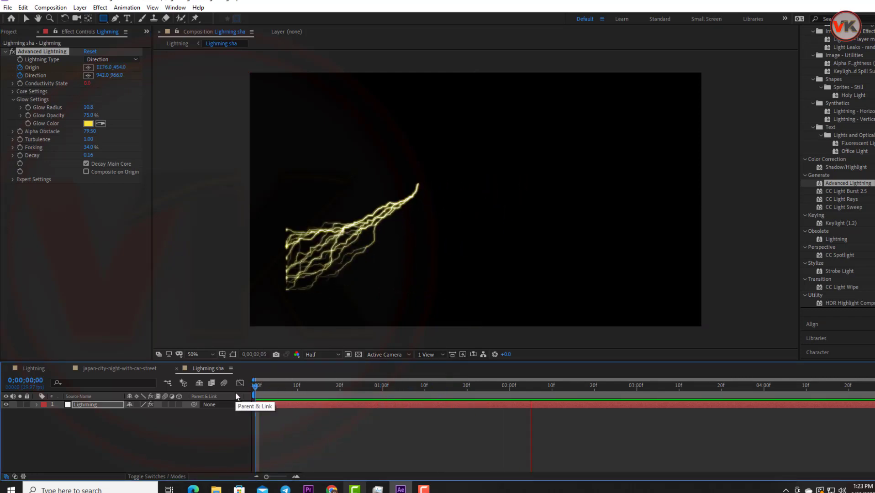
left_click(147, 415)
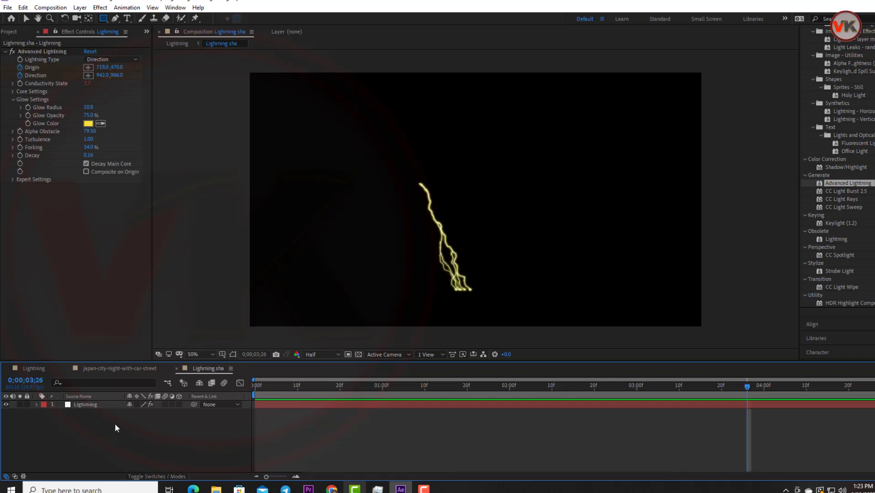
- Preview the main Lightning composition and duplicate the nested Lightning sha layer
left_click(34, 368)
left_click_drag(208, 369, 447, 333)
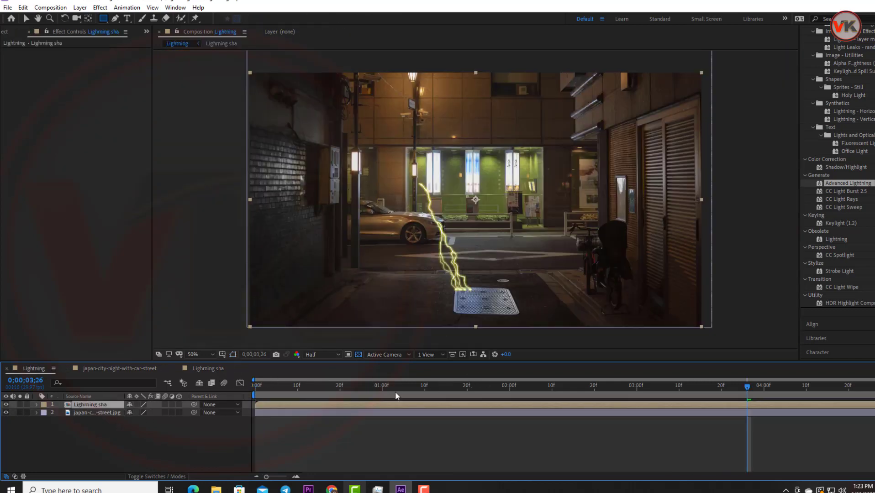
key("Home")
key("space")
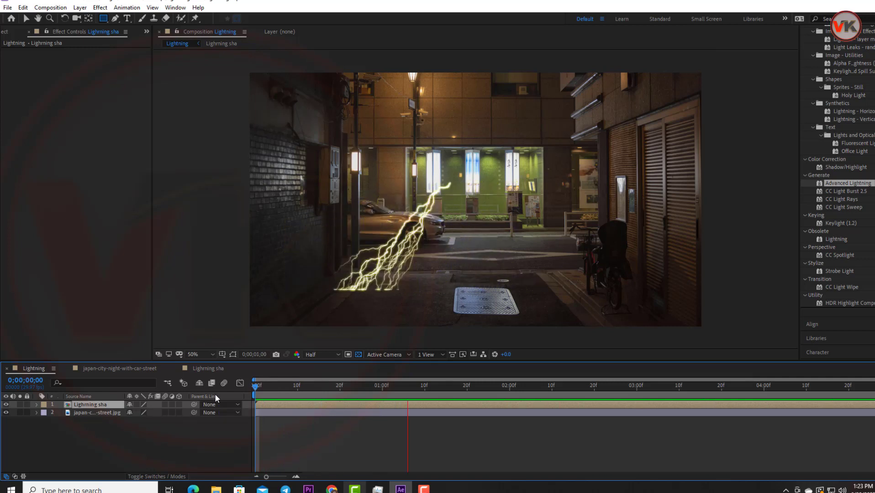
key("space")
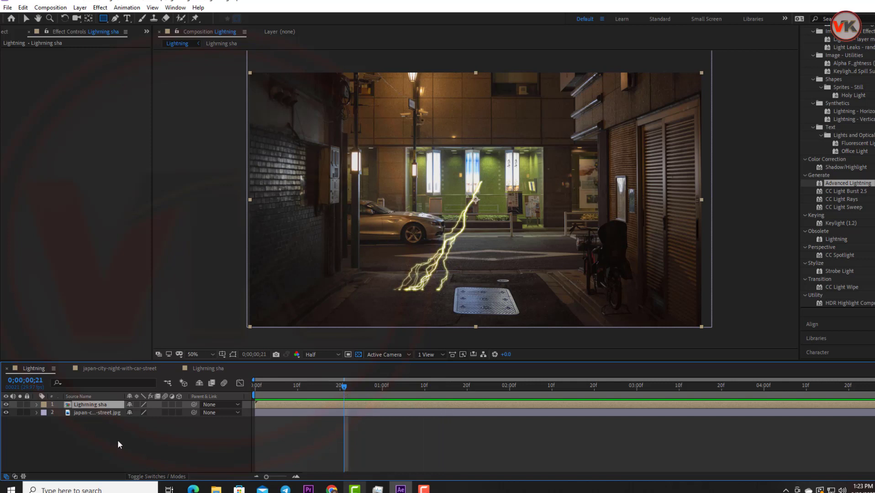
left_click(84, 405)
key("ctrl+d")
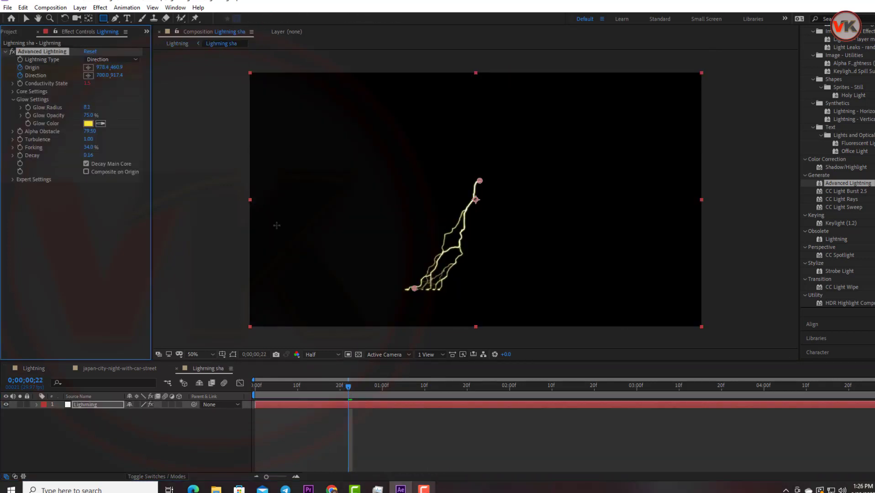
- Lower the bolt's Glow Opacity to 65% and preview the softer glow
key("space")
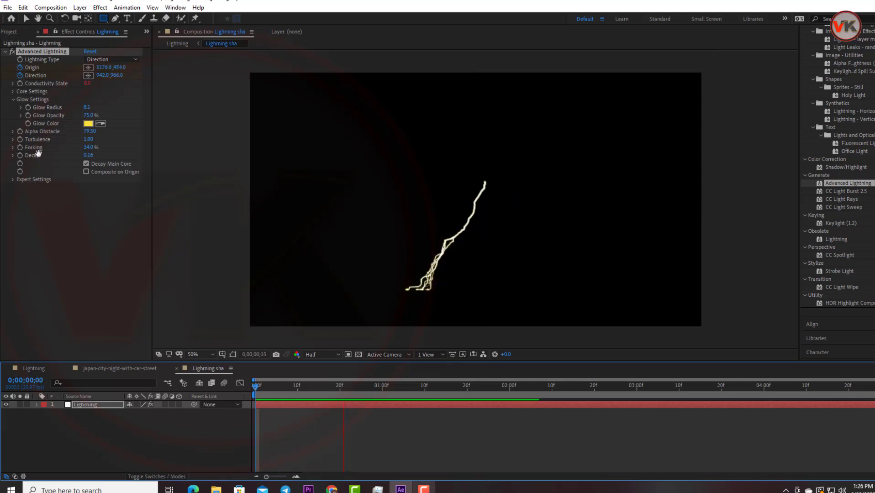
key("space")
left_click_drag(88, 114, 84, 114)
key("space")
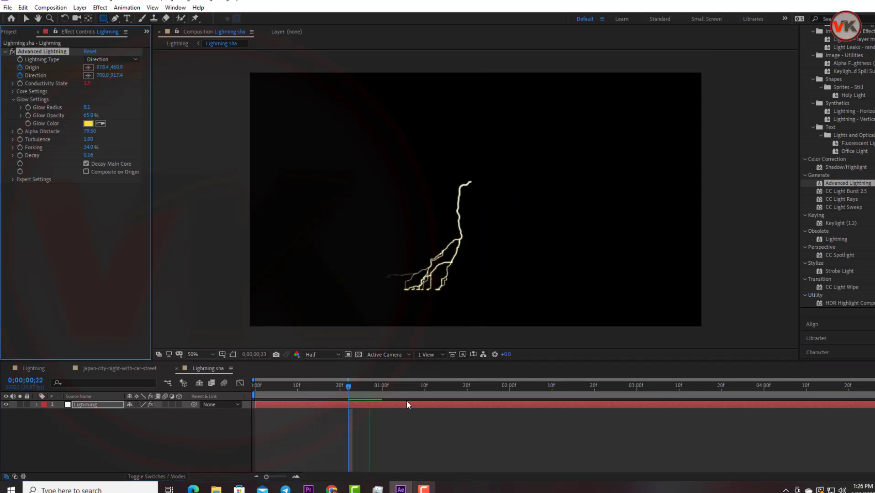
left_click(500, 389)
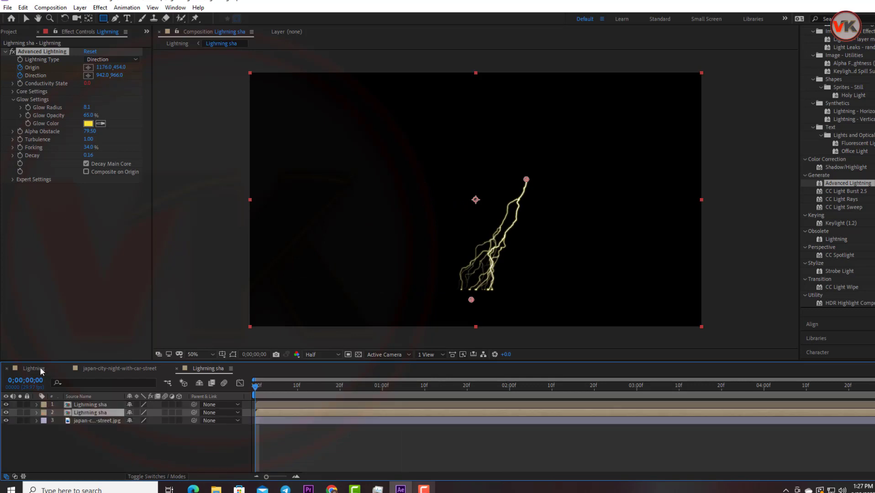
- Solo the top Lightning sha copy in the main composition over a black background
left_click(39, 368)
left_click(87, 404)
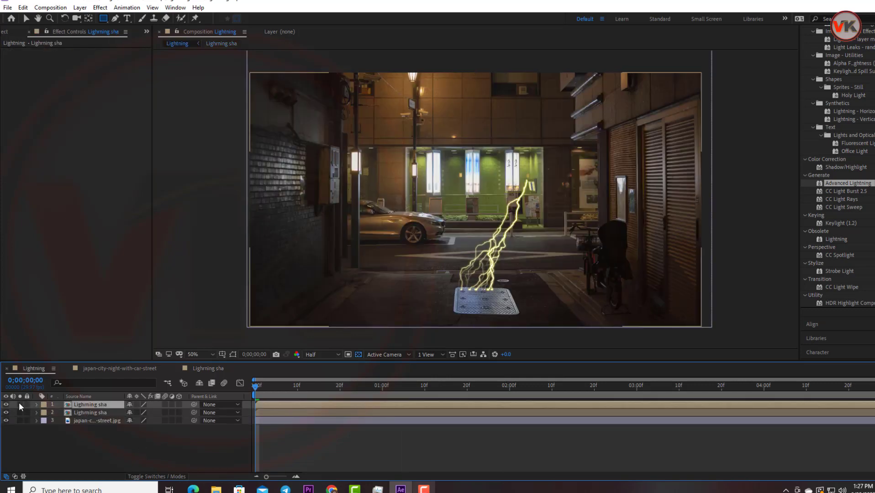
left_click(20, 405)
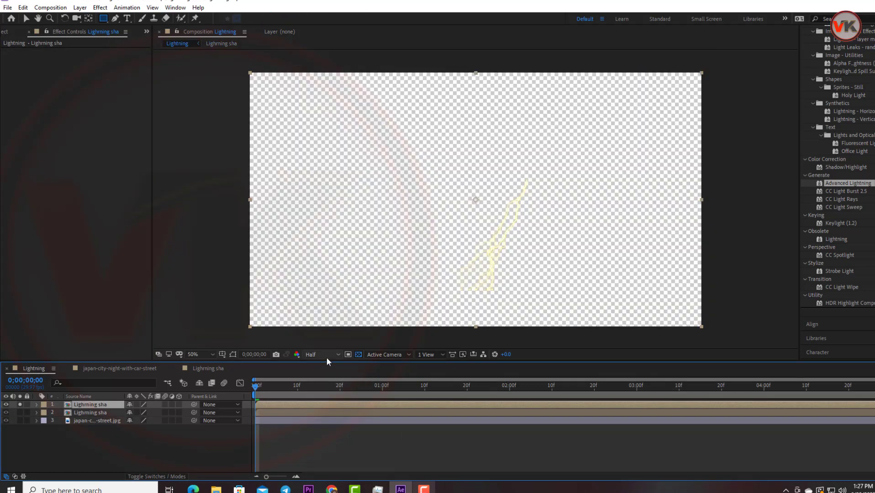
left_click(358, 355)
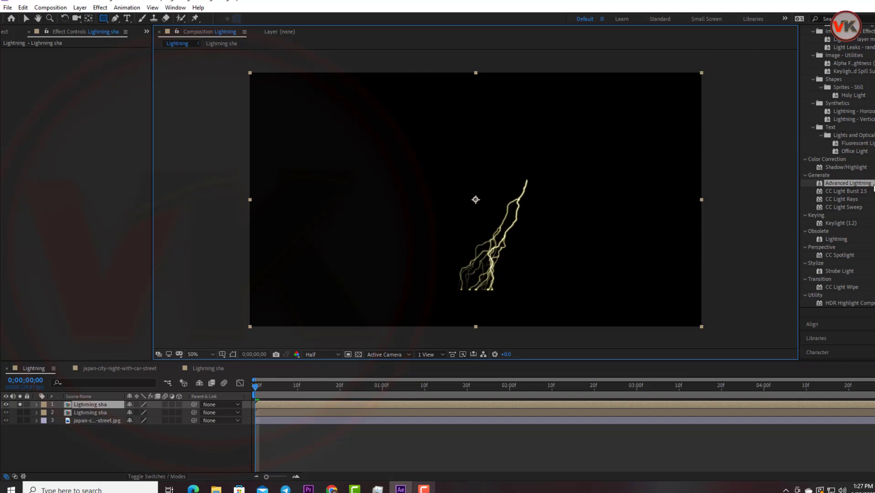
- Search Effects & Presets for 'line' and apply Linear Wipe to the top copy
scroll(874, 186, "up", 2)
scroll(874, 187, "up", 4)
left_click(871, 86)
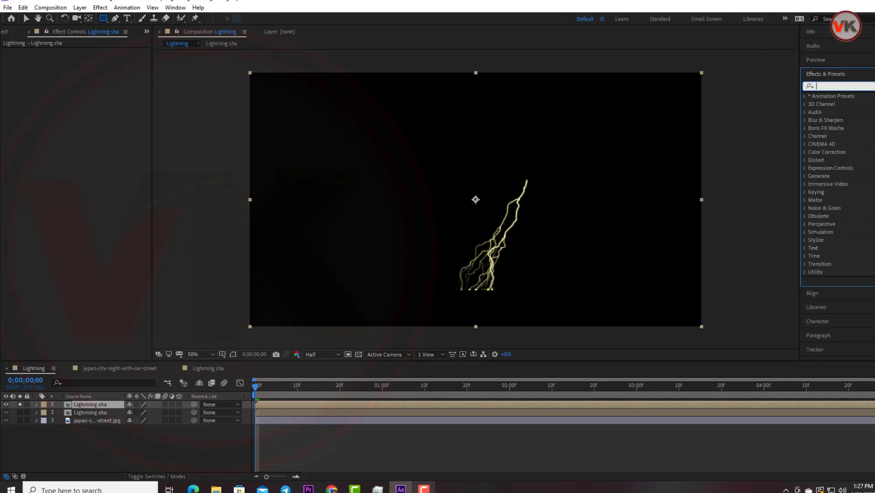
type("line")
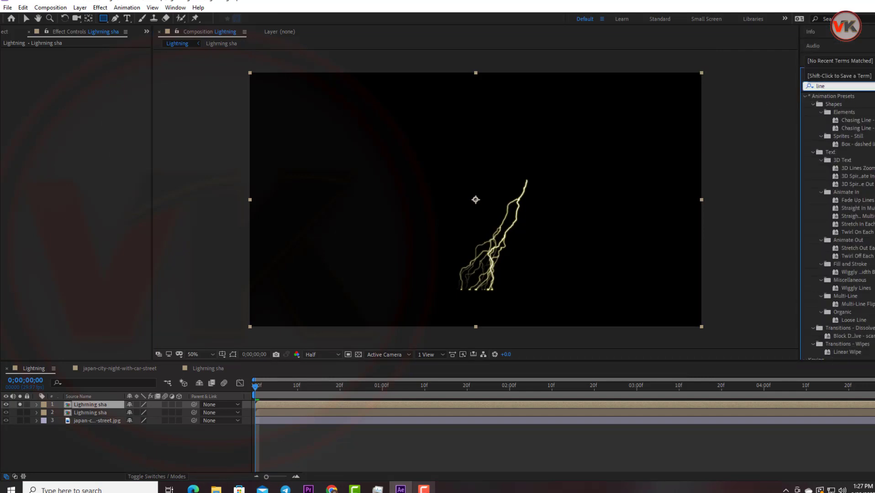
left_click_drag(851, 356, 95, 406)
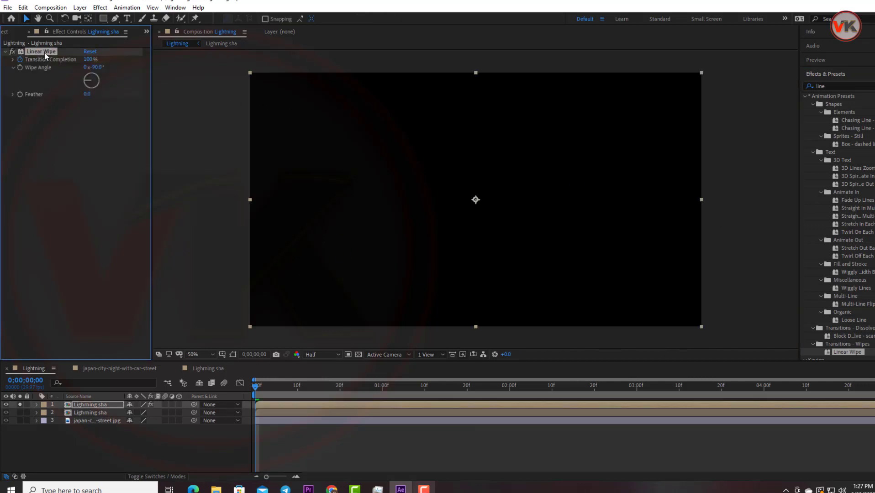
- Reapply Linear Wipe to the top lightning copy, with a 182° wipe angle and feather 15
key("Delete")
scroll(865, 301, "down", 3)
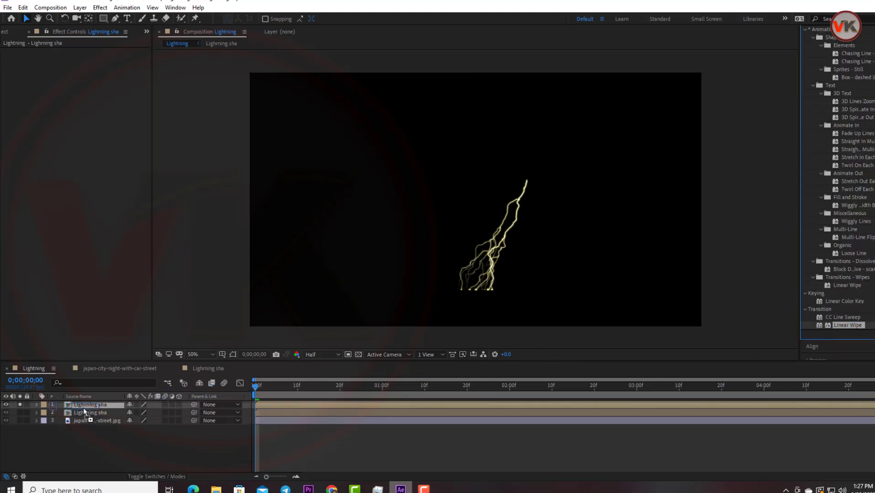
left_click_drag(852, 330, 83, 406)
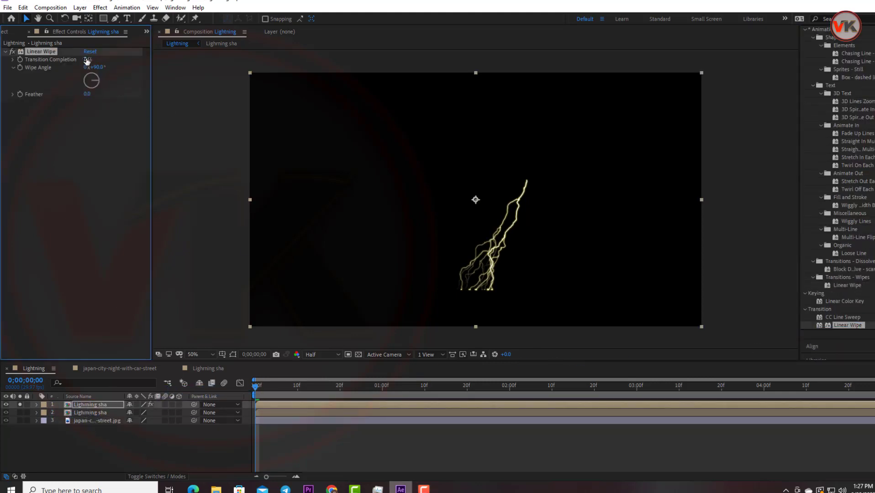
mouse_move(127, 71)
left_mouse_down()
mouse_move(134, 76)
mouse_move(93, 95)
left_mouse_up()
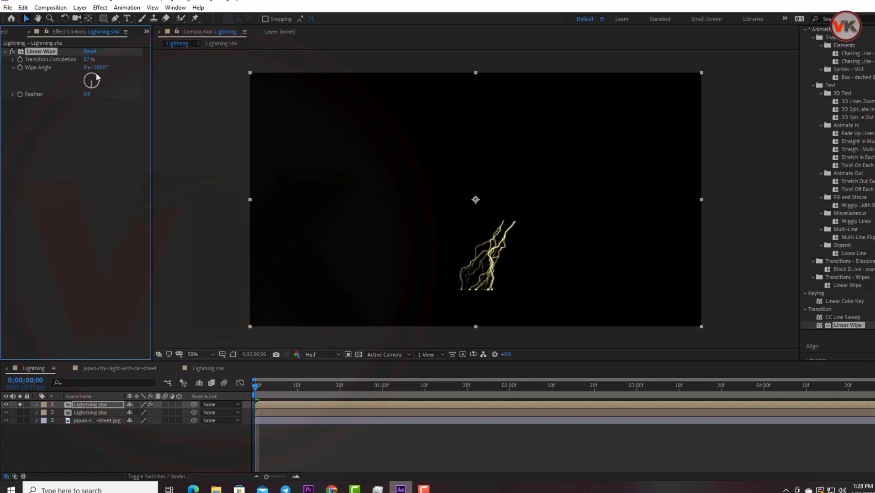
left_click_drag(88, 59, 104, 64)
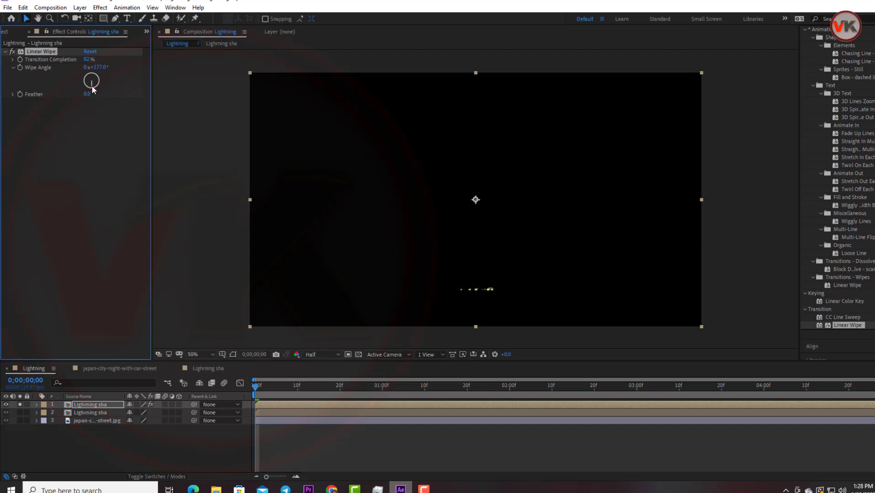
left_click_drag(93, 89, 88, 83)
left_click_drag(88, 94, 124, 103)
- Settle the Transition Completion at 83% and preview the wiped lightning
left_click_drag(97, 59, 93, 60)
left_click(258, 388)
key("space")
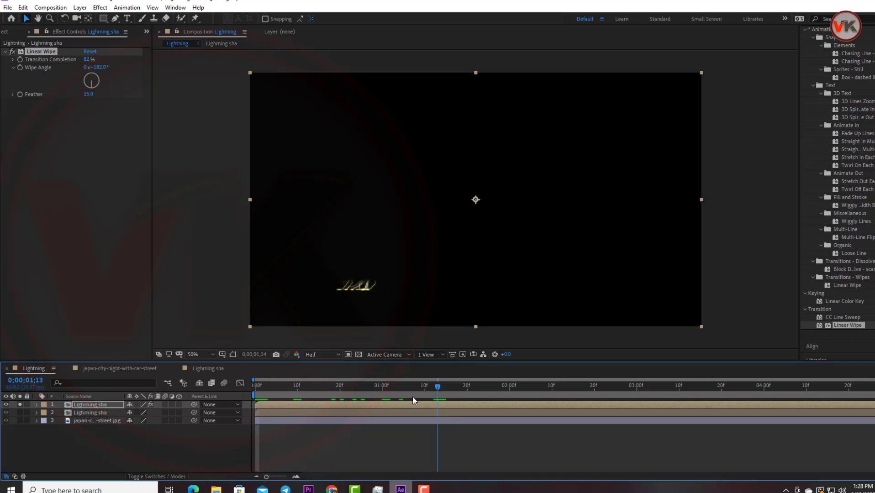
left_click(87, 60)
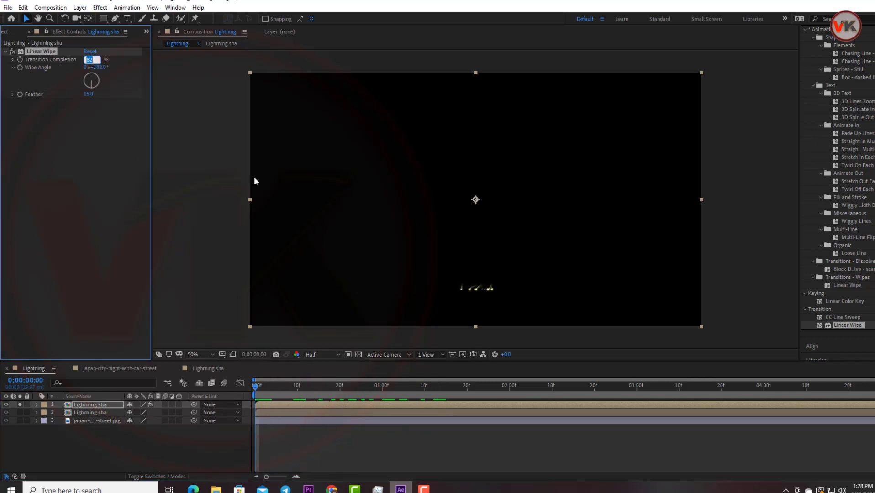
type("86")
key("Return")
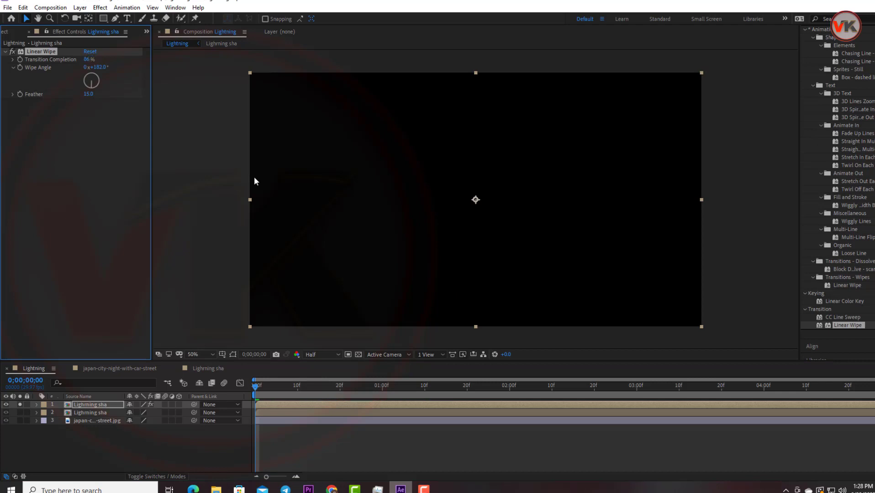
left_click(88, 59)
type("83")
key("Return")
left_click(261, 392)
key("space")
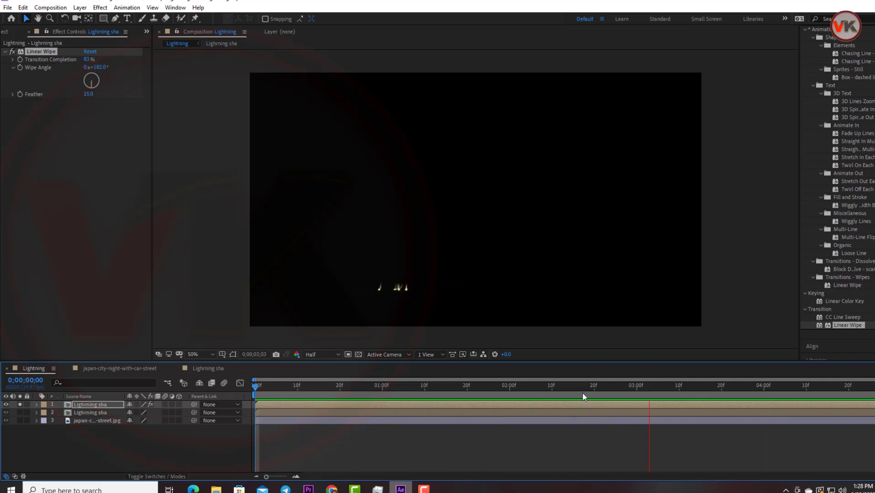
- Keyframe the Wipe Angle from 2;01 to 269° at 2;05, raising completion to about 92%
left_click(678, 387)
mouse_move(678, 391)
left_mouse_down()
mouse_move(455, 421)
mouse_move(512, 423)
left_mouse_up()
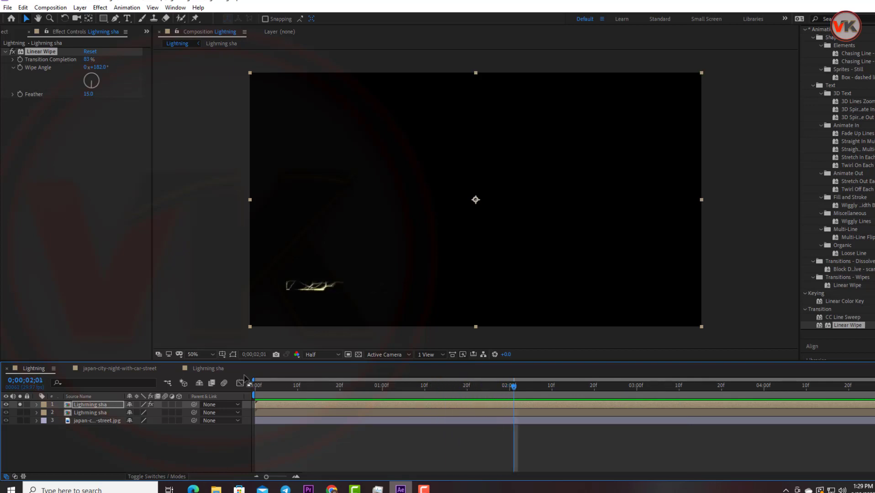
left_click(20, 68)
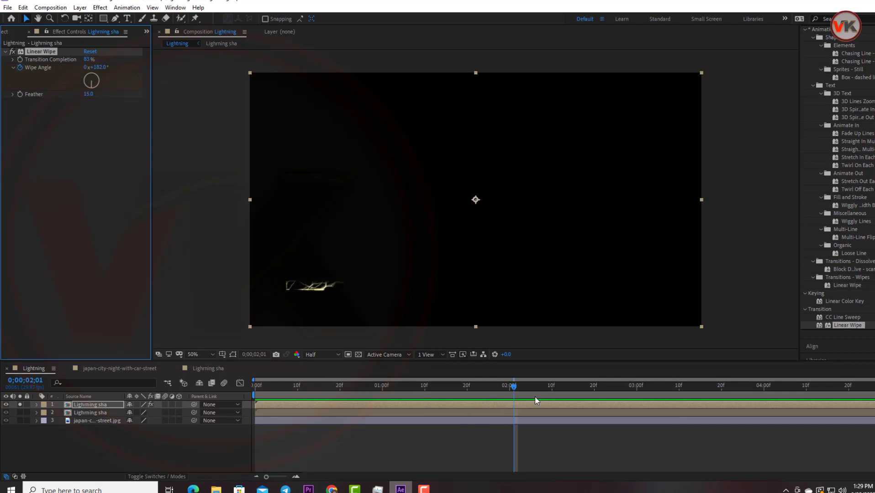
left_click_drag(518, 391, 532, 389)
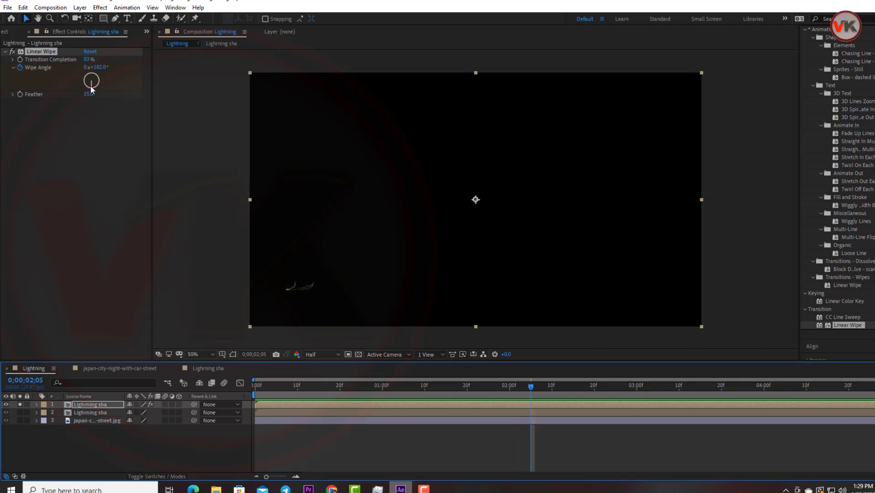
left_click_drag(91, 83, 76, 80)
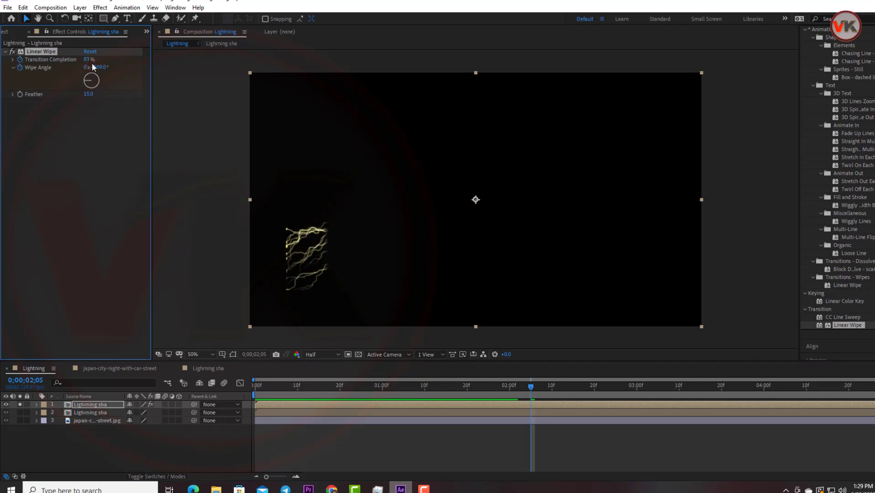
left_click_drag(85, 60, 95, 65)
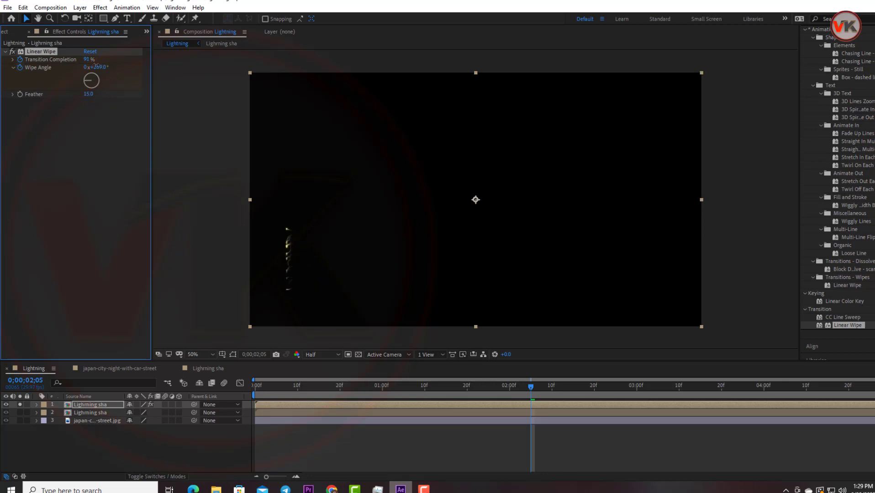
- Fine-tune the Transition Completion while scrubbing, then preview the animated wipe from the start
left_click_drag(534, 387, 519, 397)
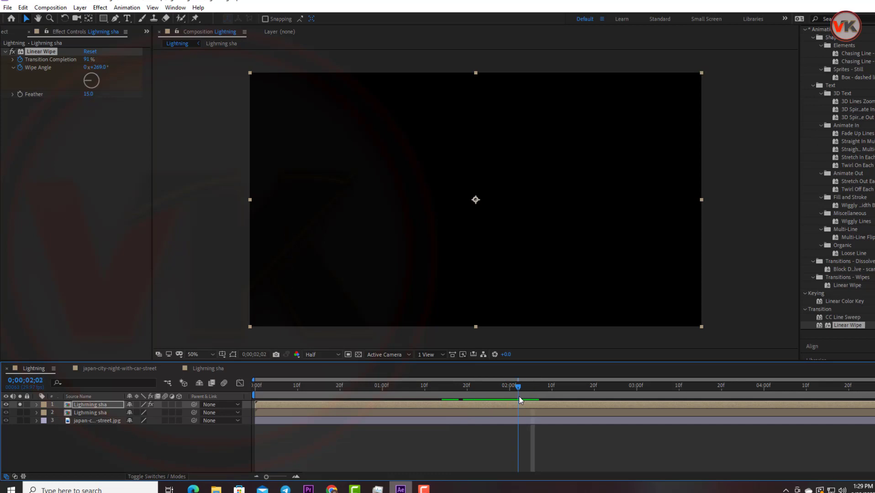
left_click_drag(88, 61, 100, 64)
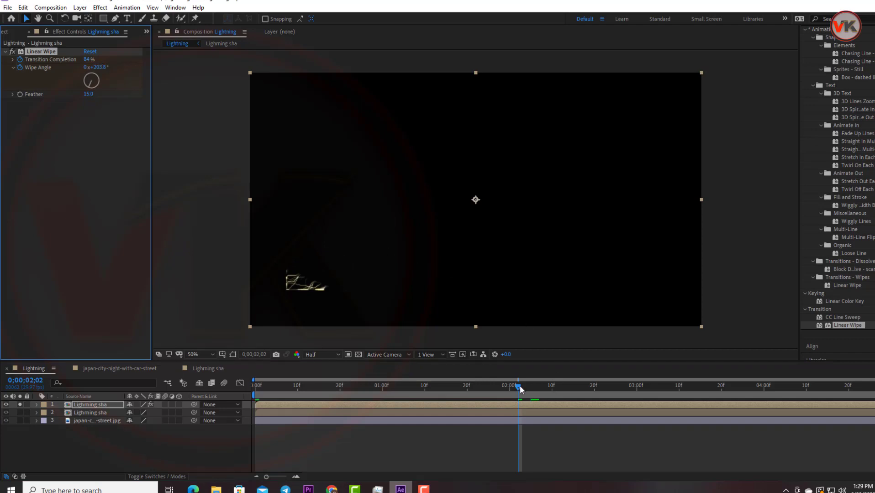
mouse_move(521, 389)
left_mouse_down()
mouse_move(296, 389)
mouse_move(484, 401)
mouse_move(437, 402)
left_mouse_up()
key("Home")
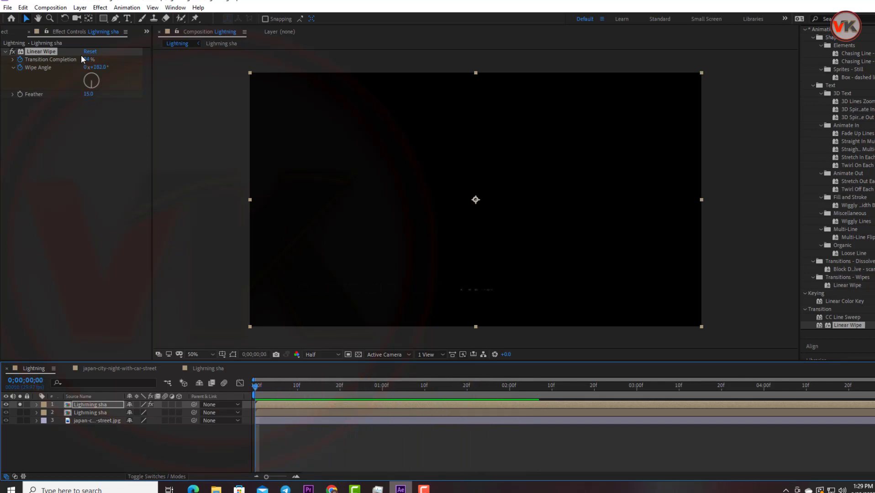
left_click_drag(88, 59, 87, 59)
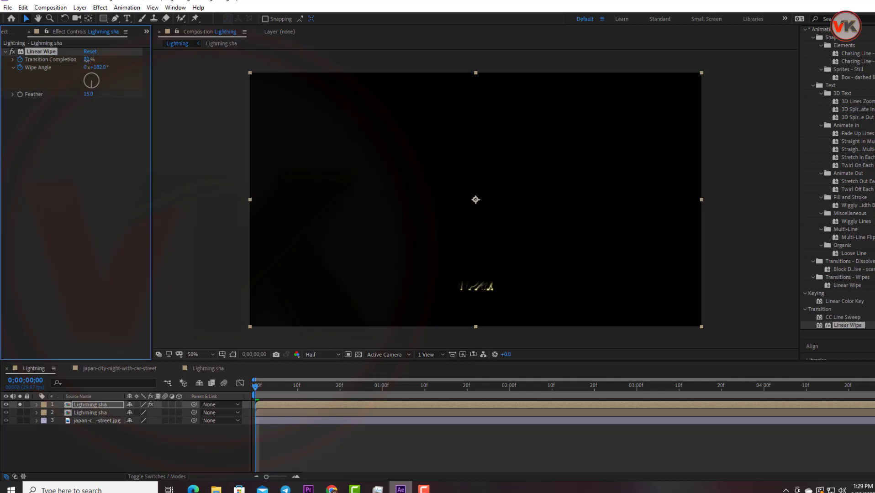
key("space")
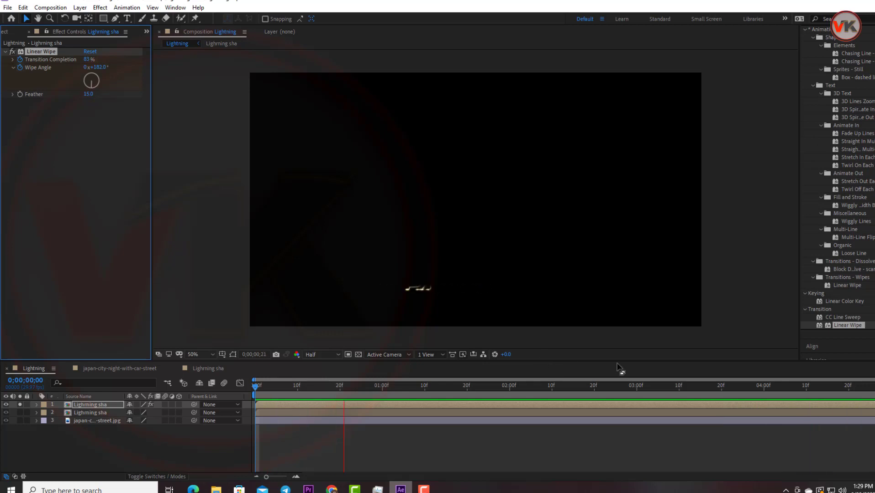
key("space")
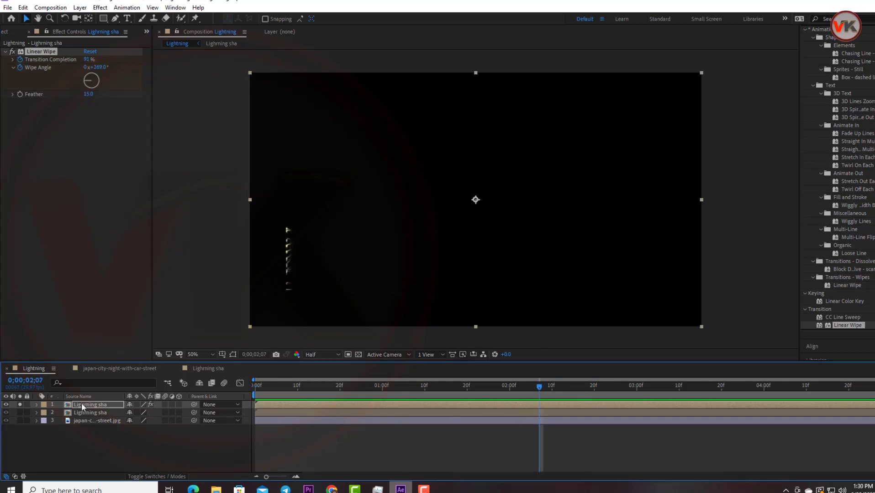
- Add Fast Box Blur to the top Lightning layer, Horizontal blur dimensions, radius about 12
left_click(115, 406)
scroll(862, 207, "up", 3)
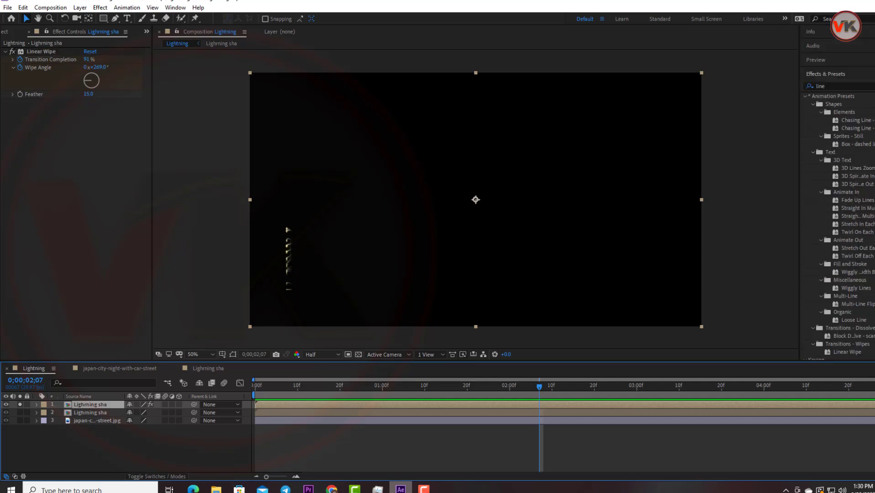
left_click(859, 86)
type("fas")
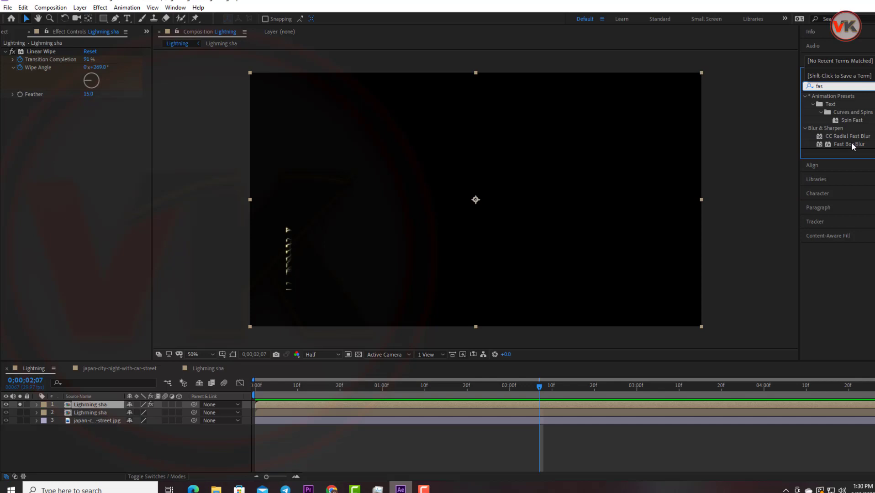
left_click_drag(853, 144, 105, 191)
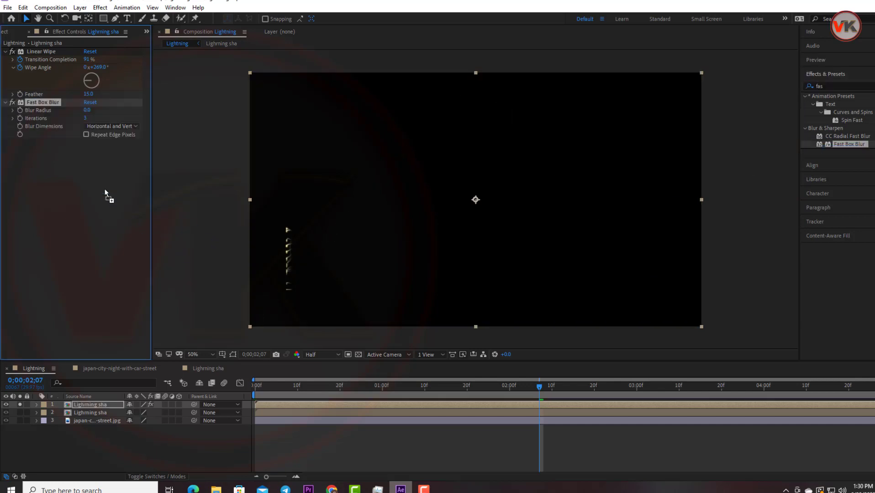
left_click(112, 126)
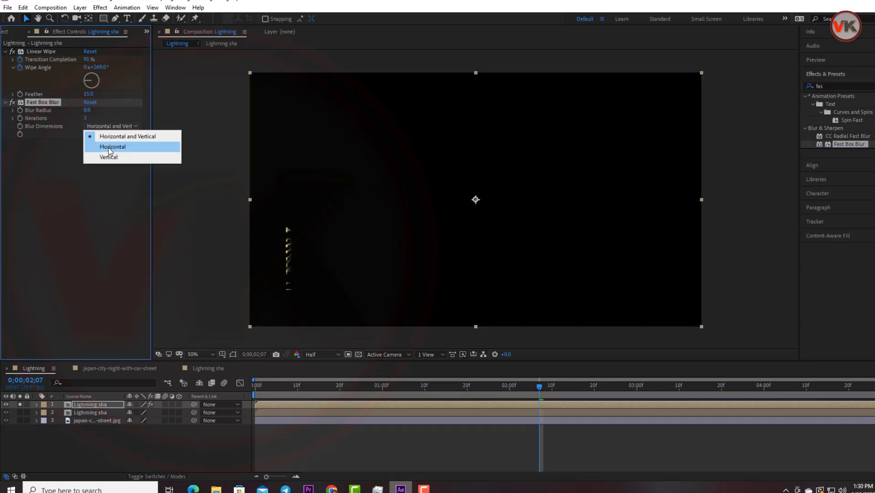
left_click(108, 145)
left_click_drag(540, 389, 386, 387)
left_click_drag(89, 110, 96, 113)
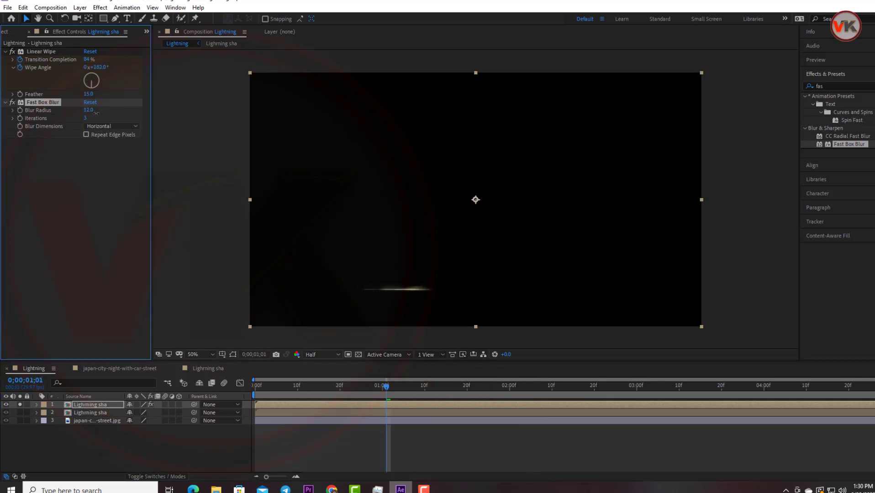